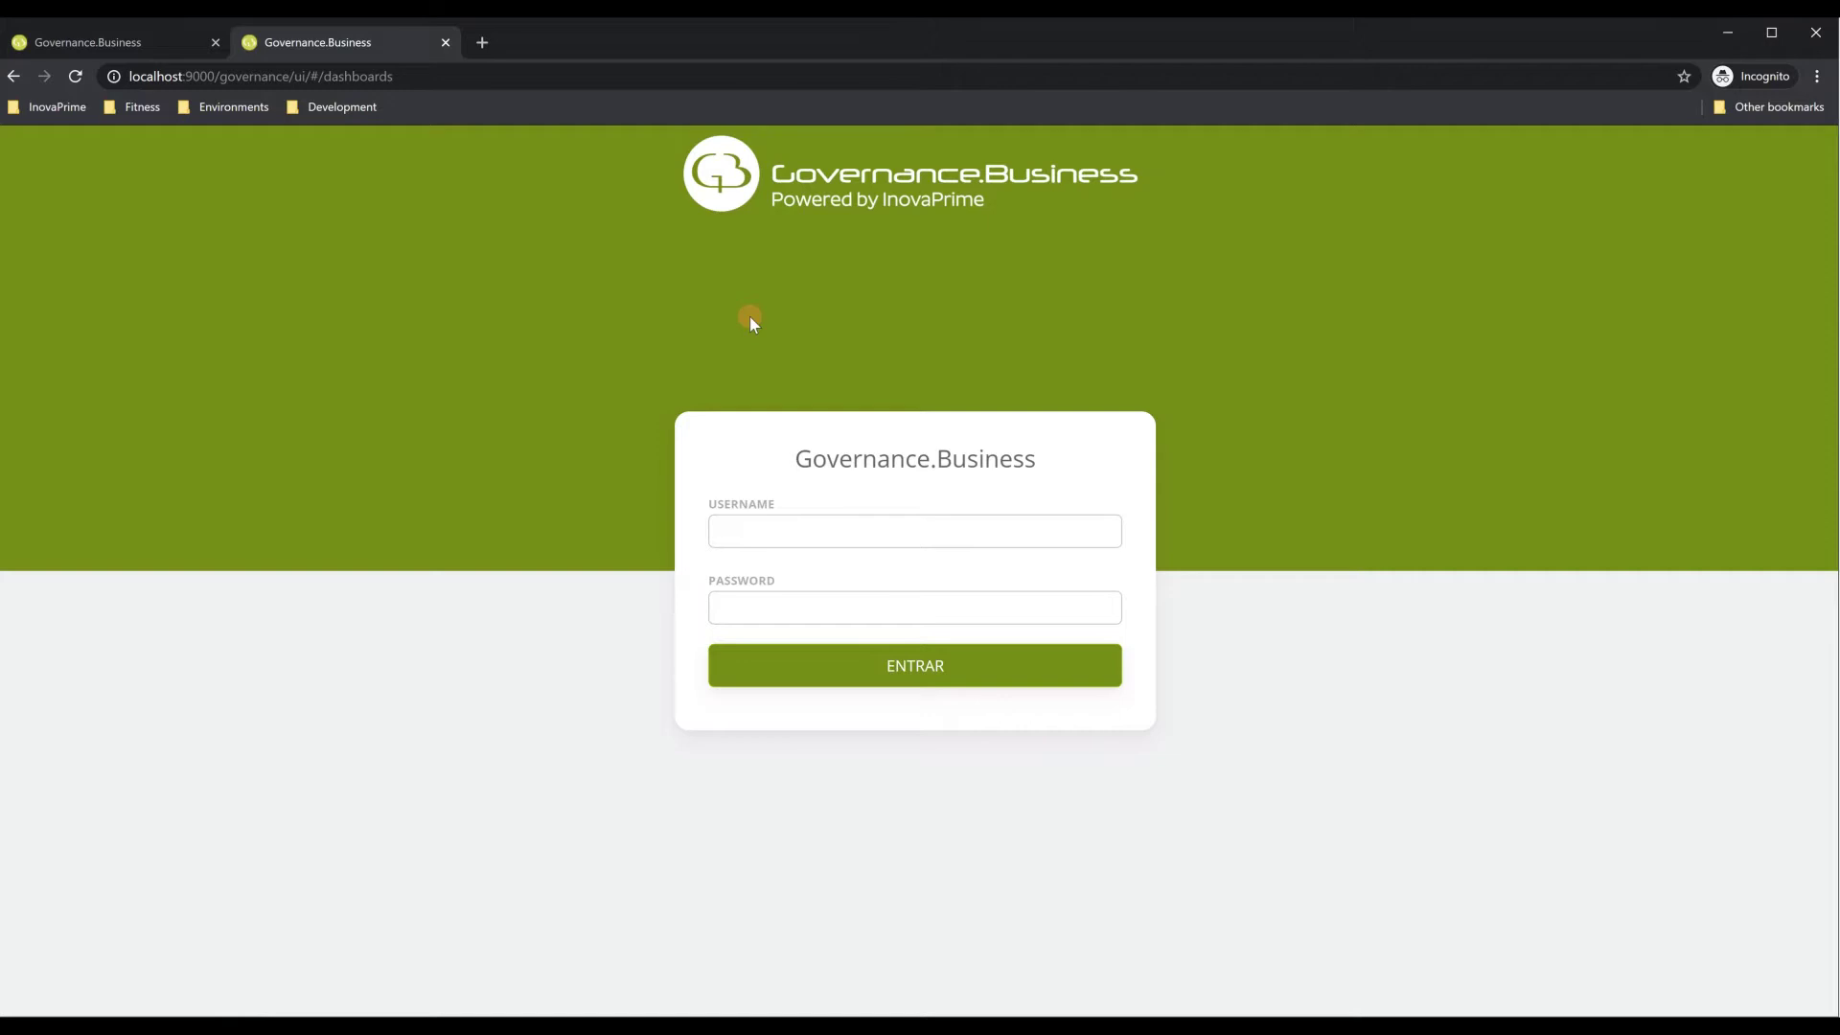
Sign in to Governance.Business with the user's username and password
click(850, 542)
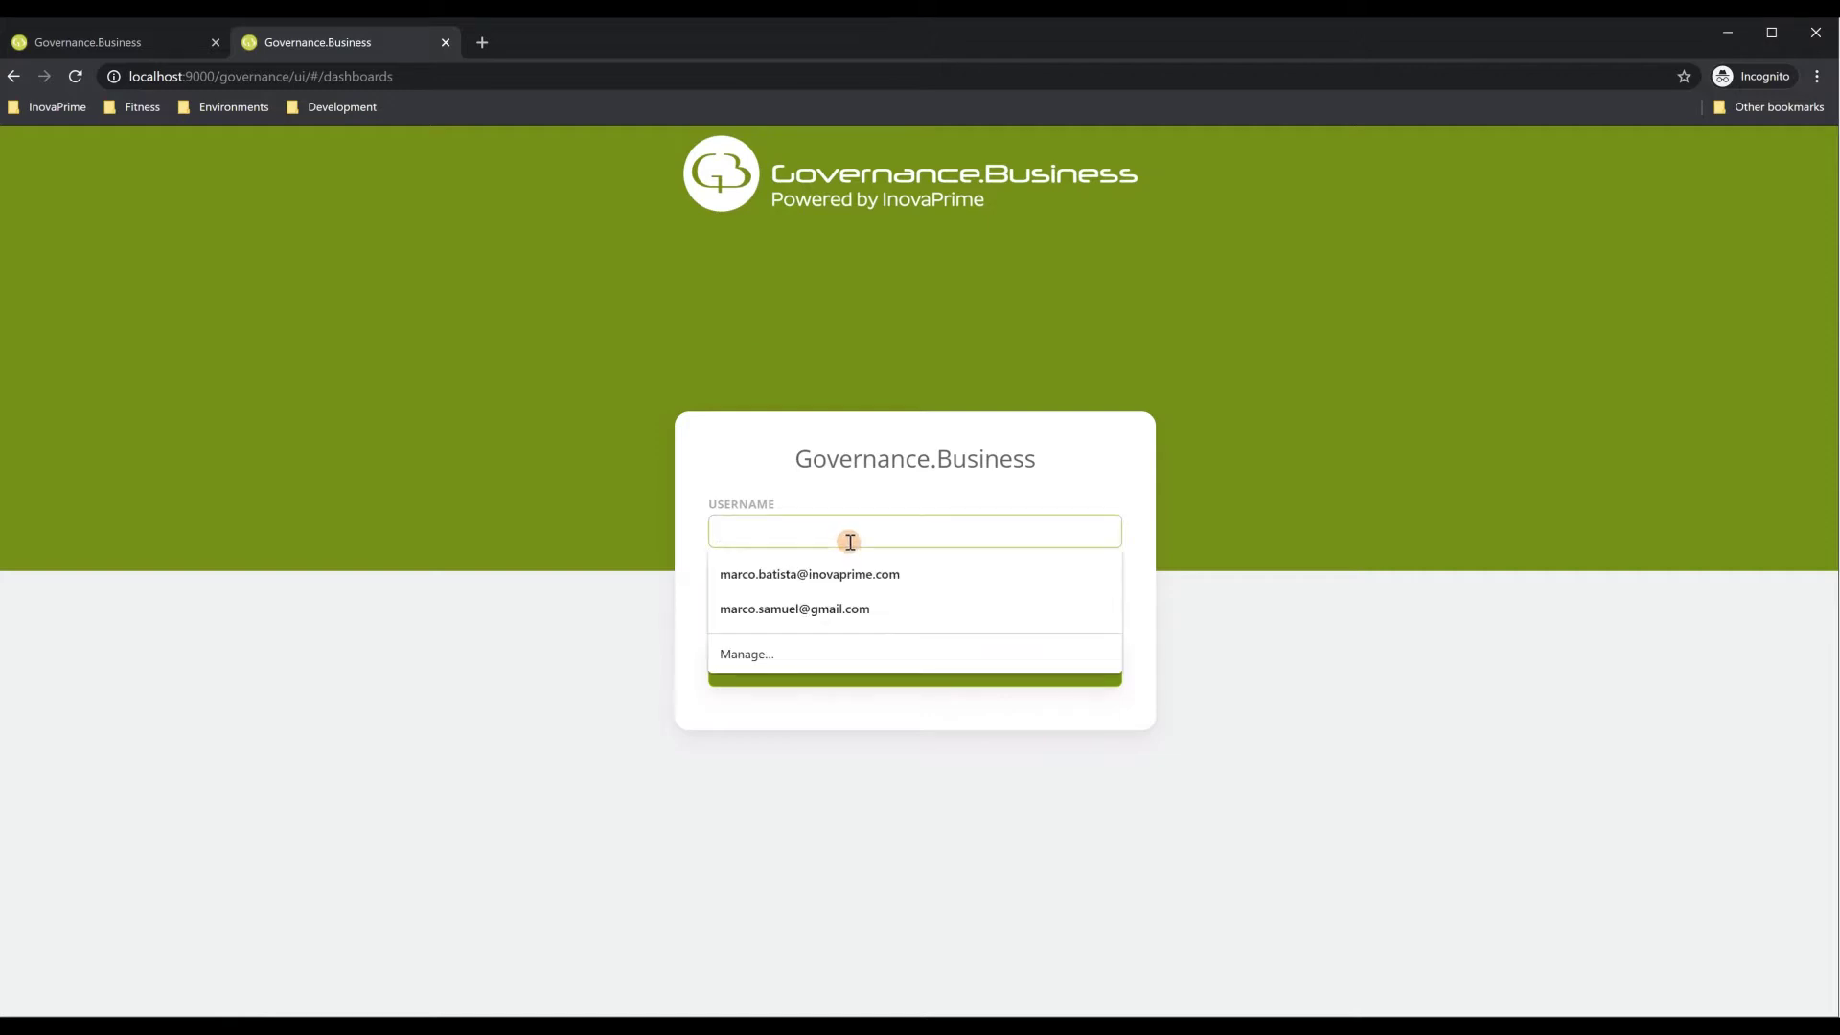
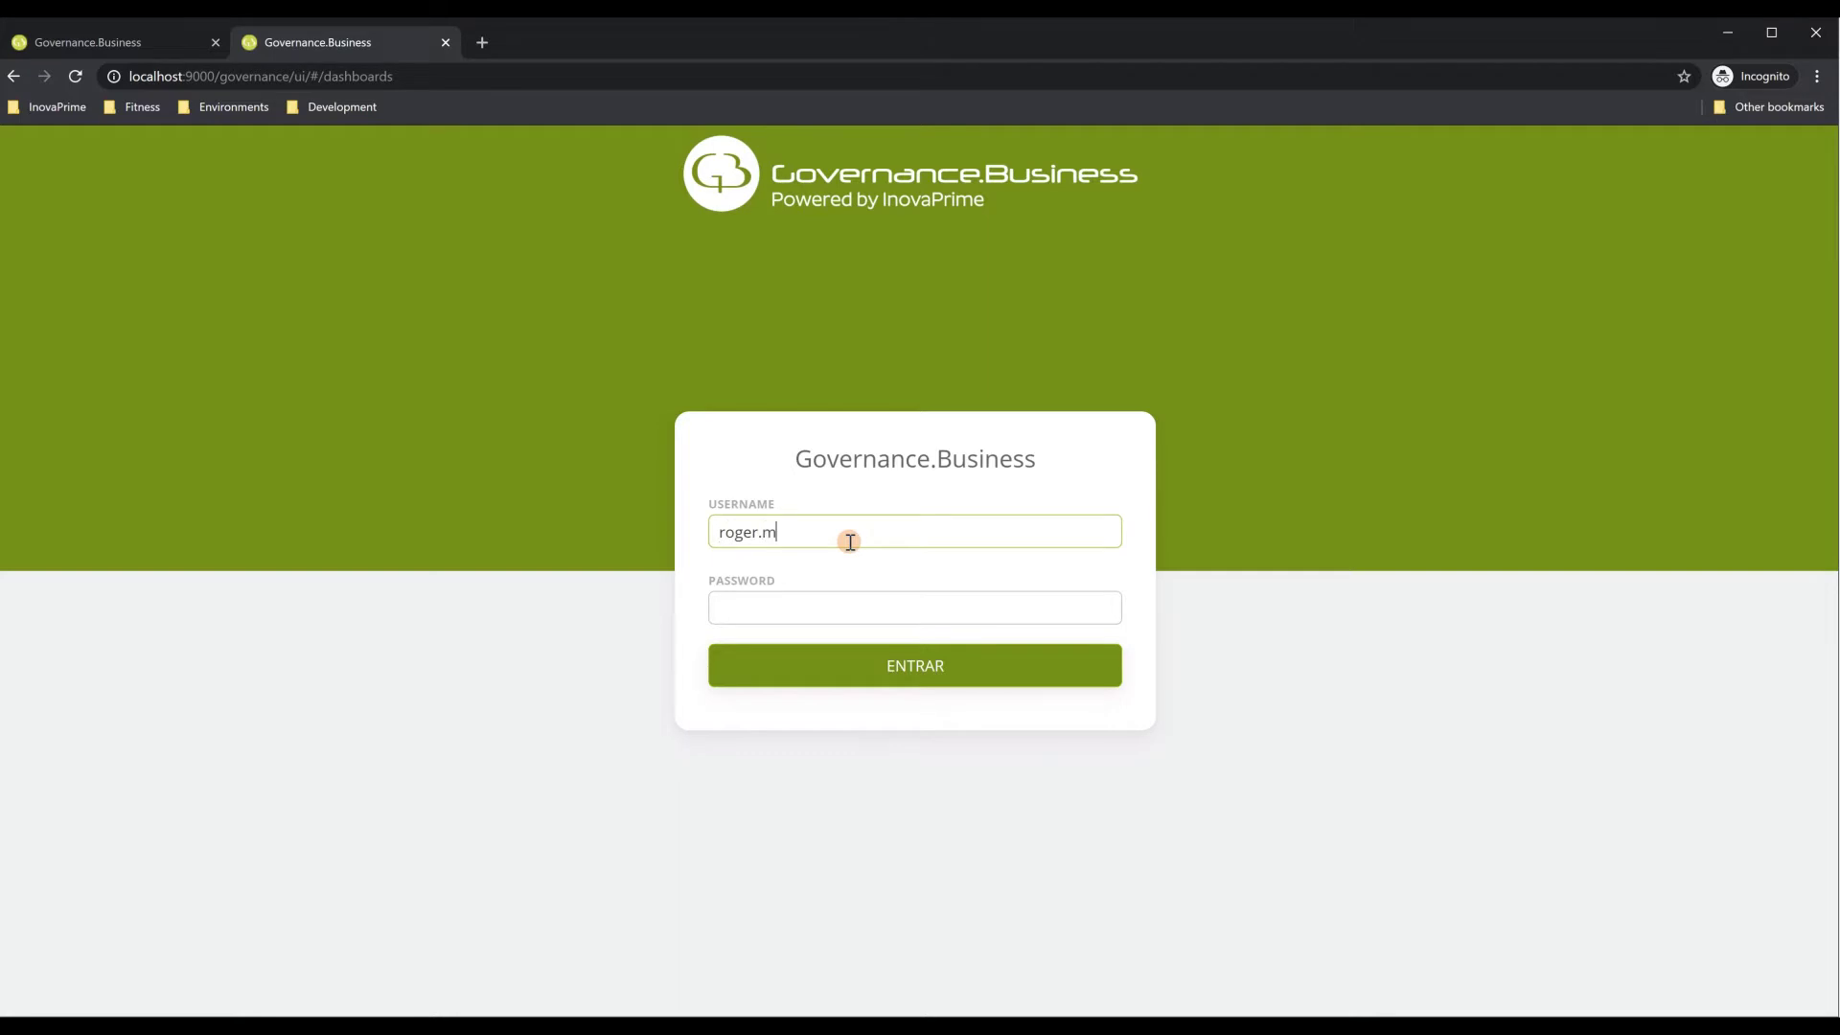
text(••••)
key(Return)
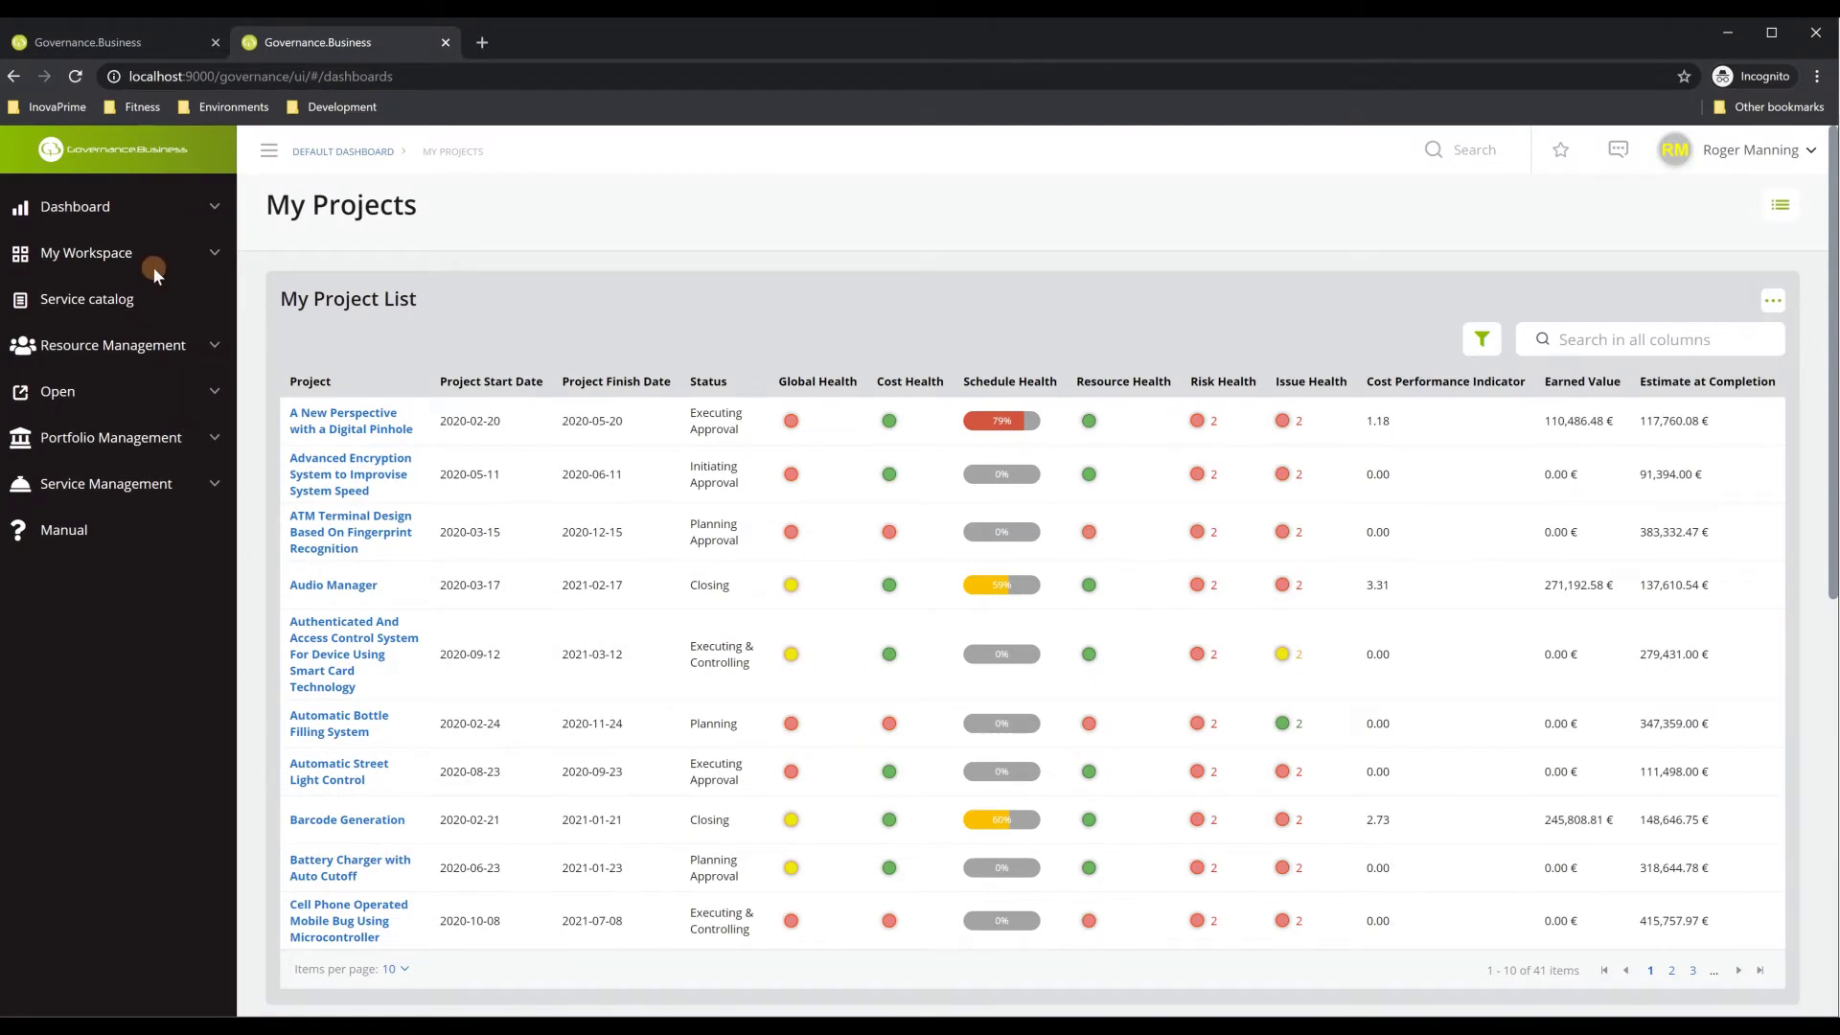
Look at the dashboard's Published pages list, close it, and expand My Workspace
click(122, 213)
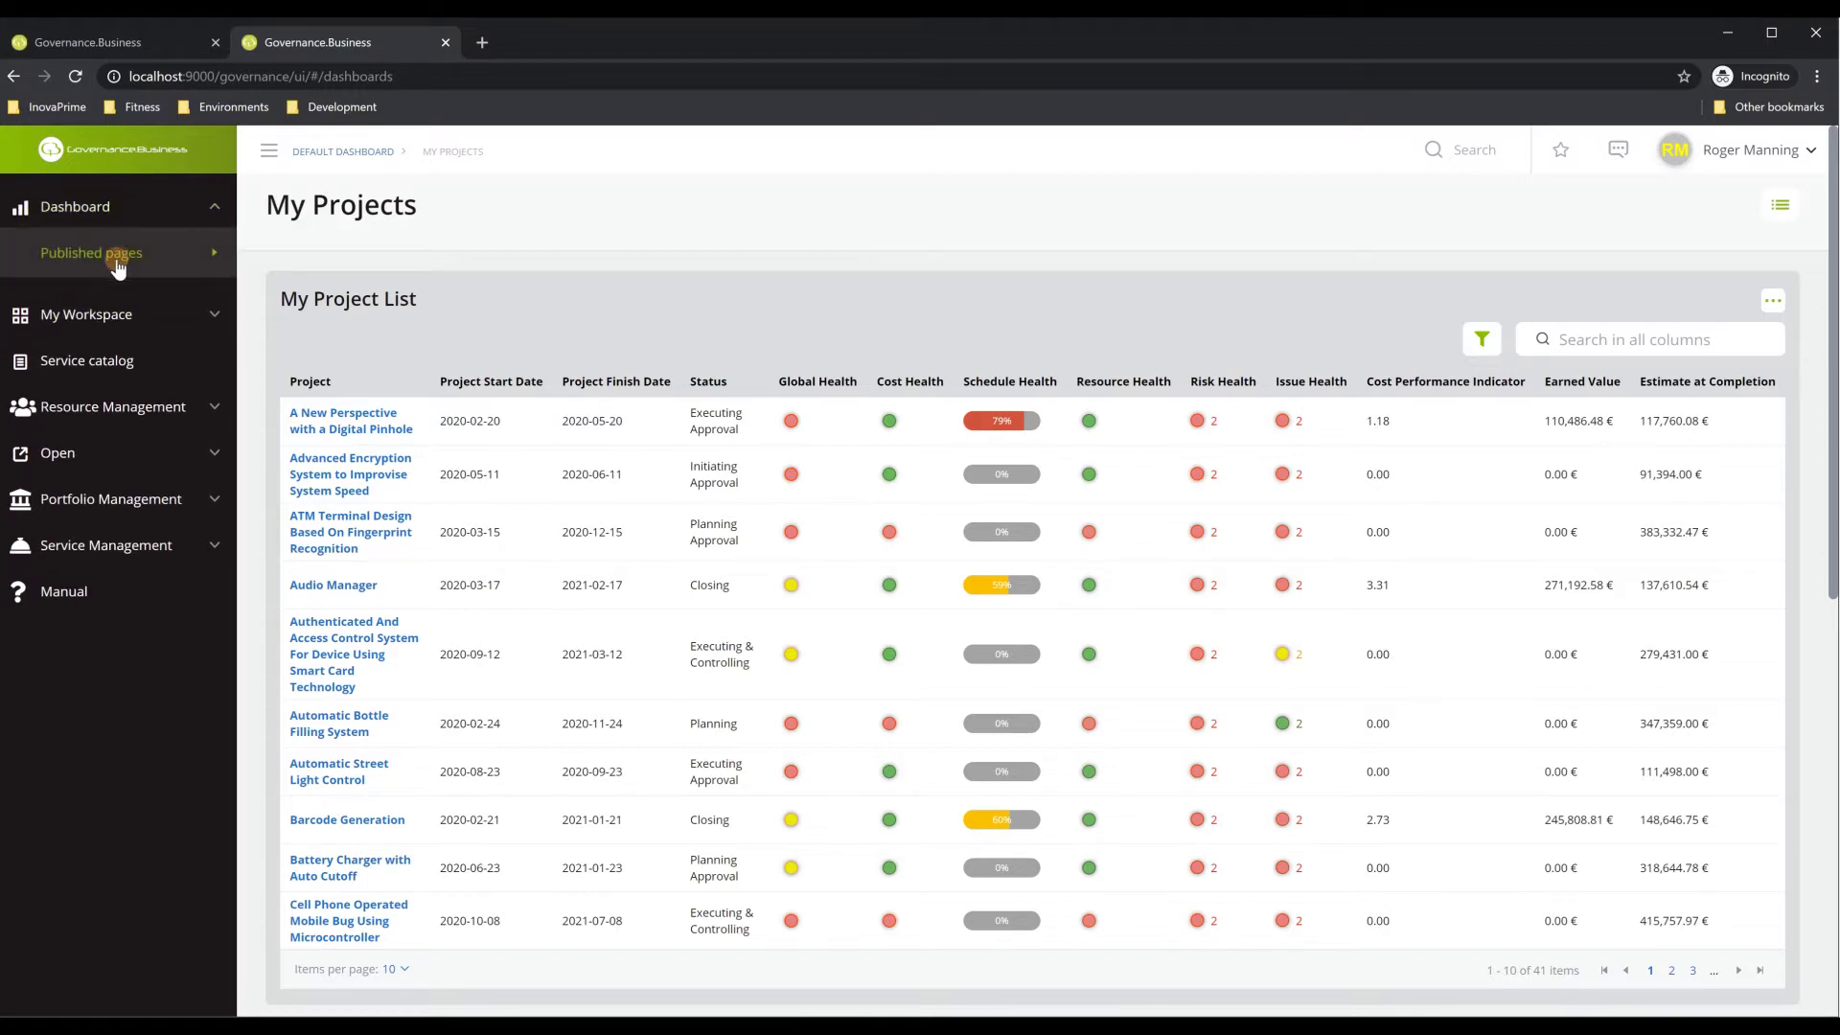
click(117, 261)
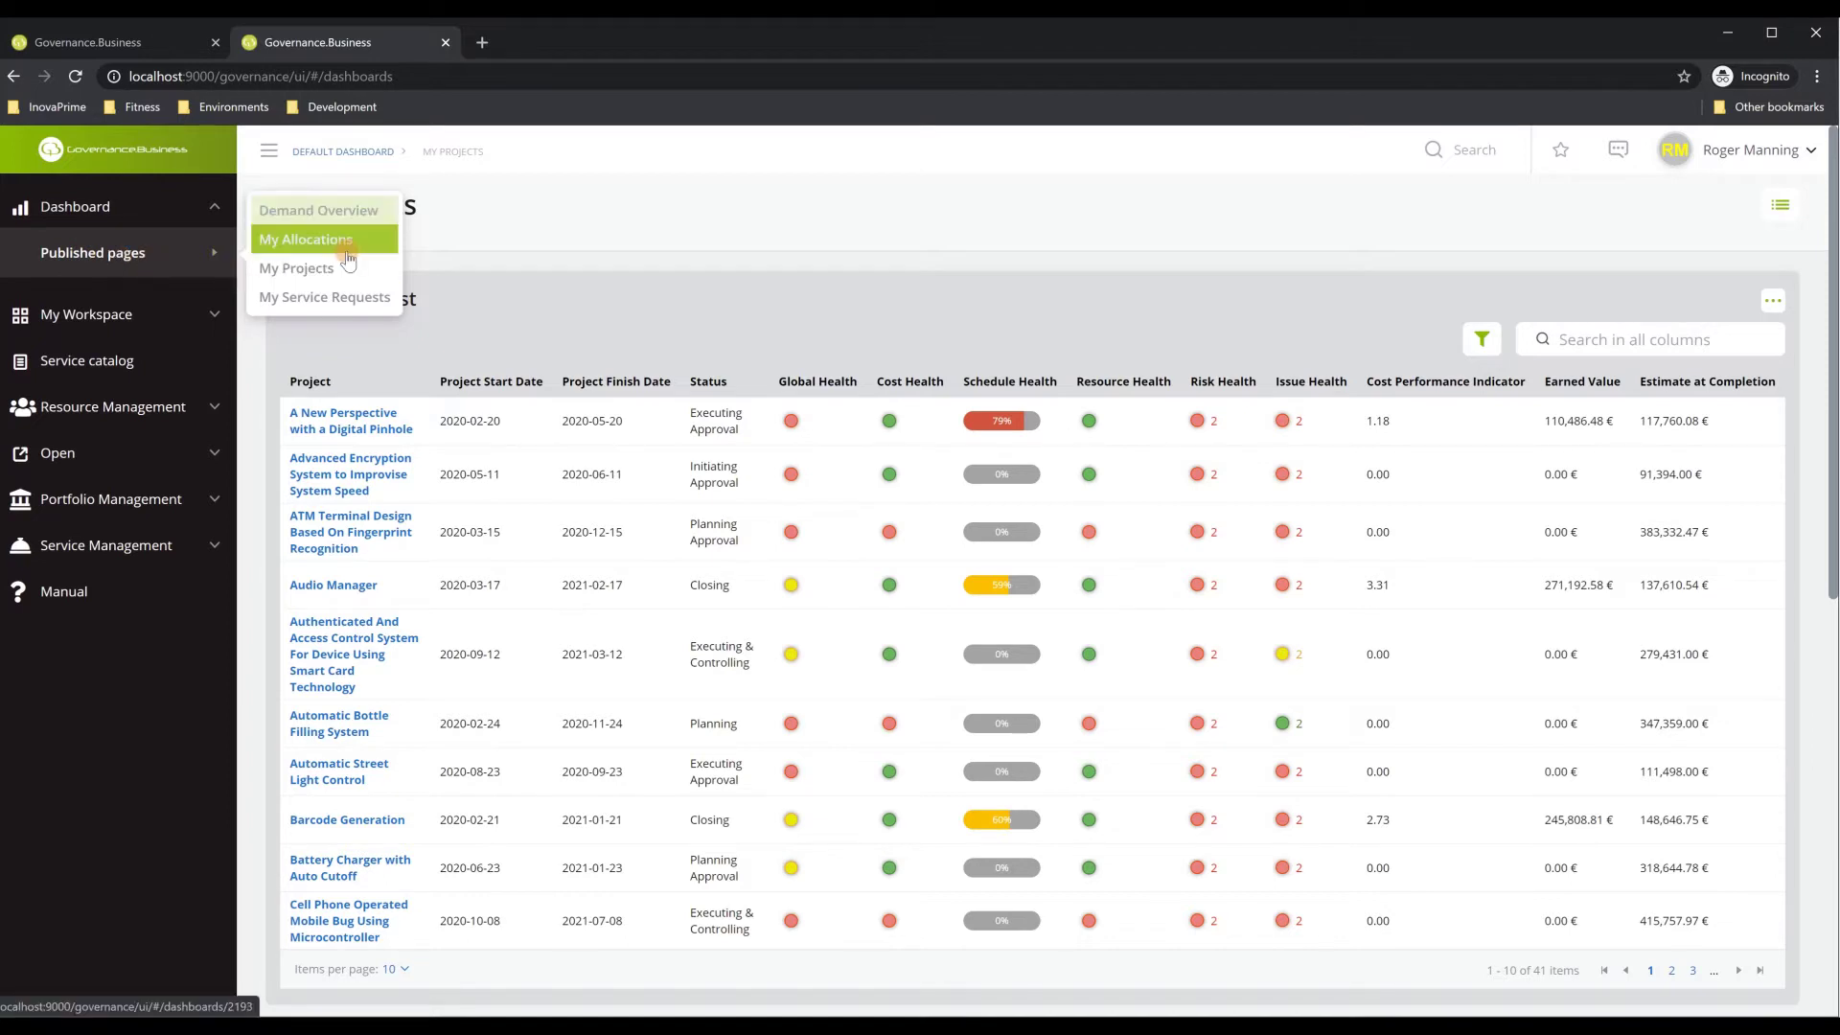
click(381, 296)
click(162, 318)
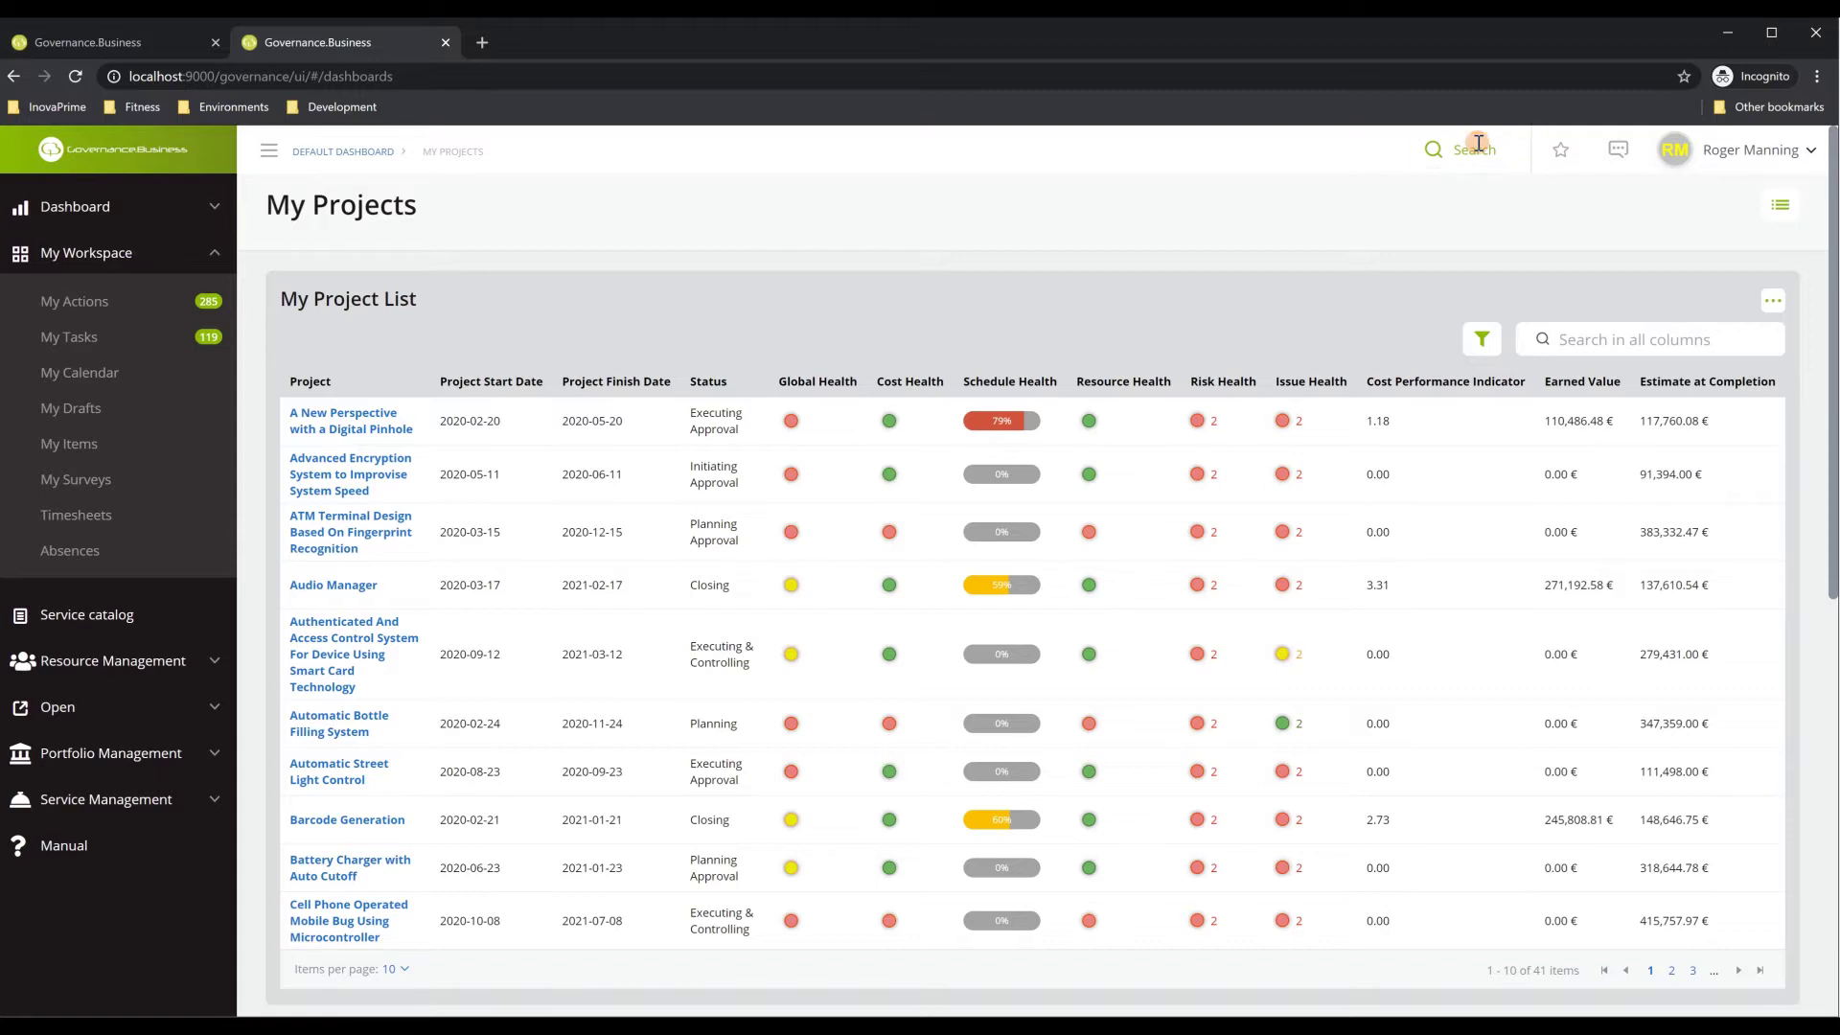
click(1563, 165)
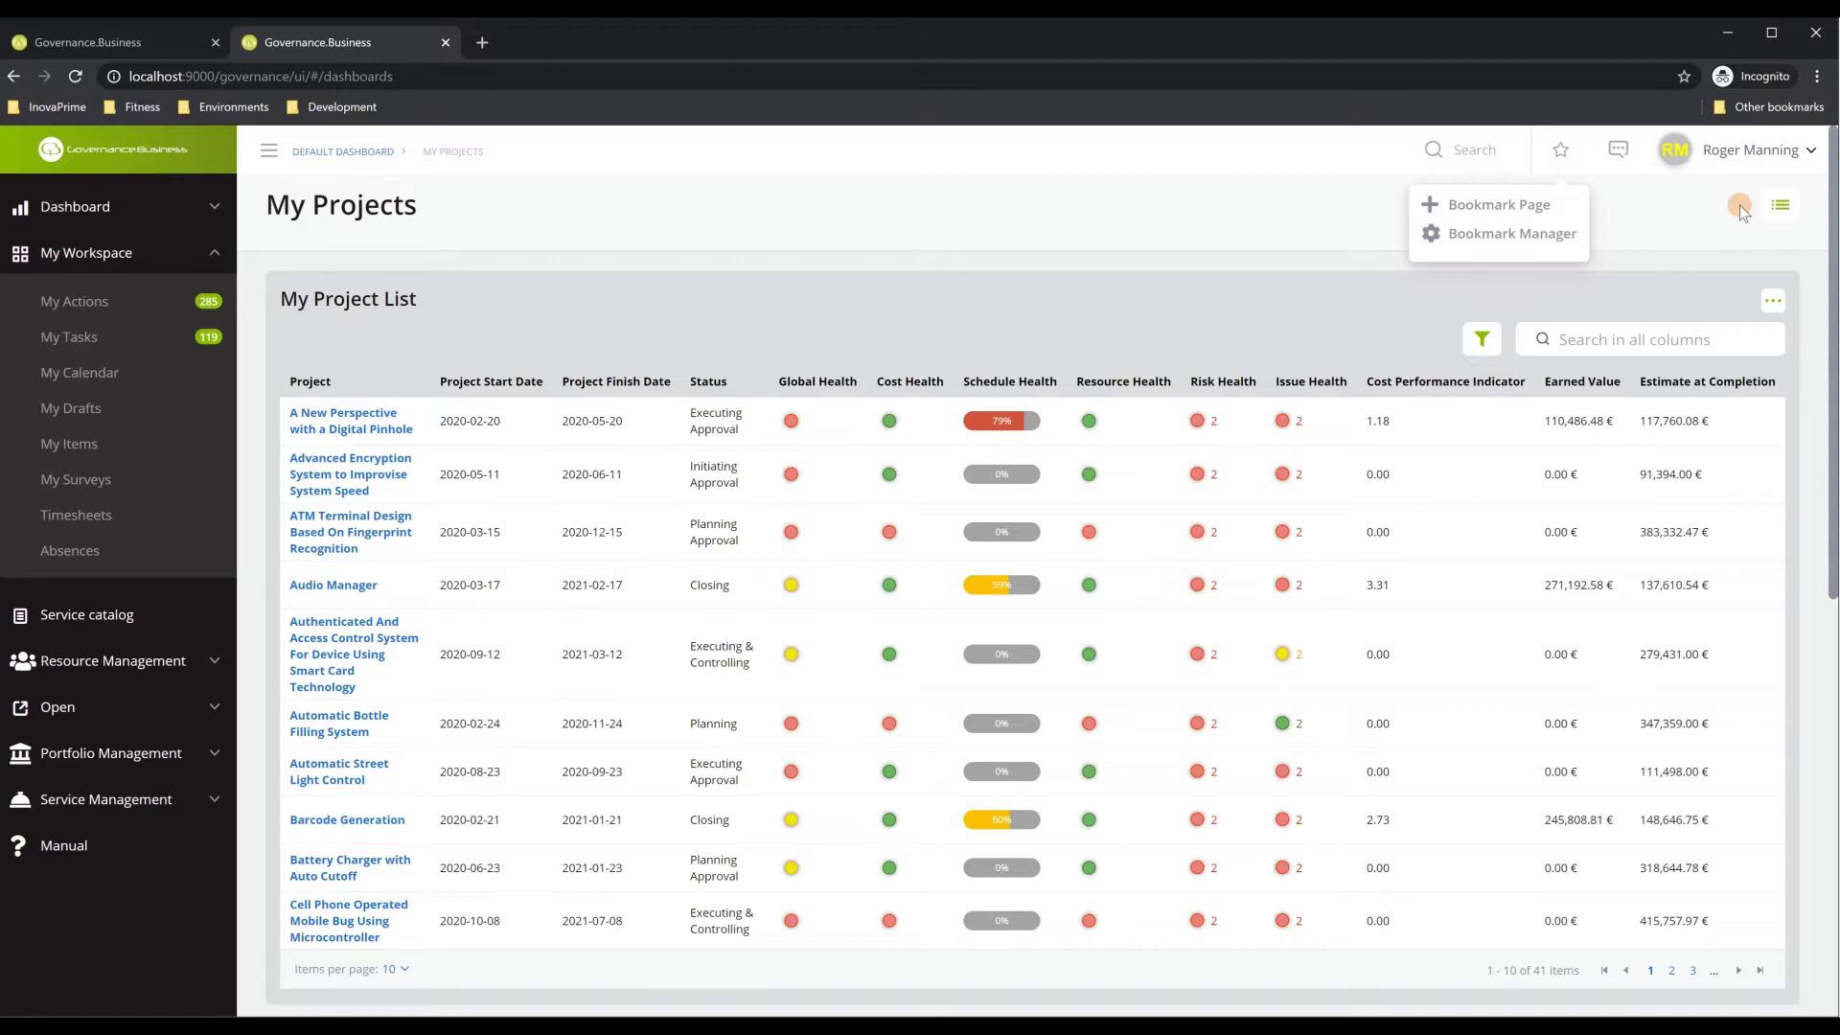
click(1627, 165)
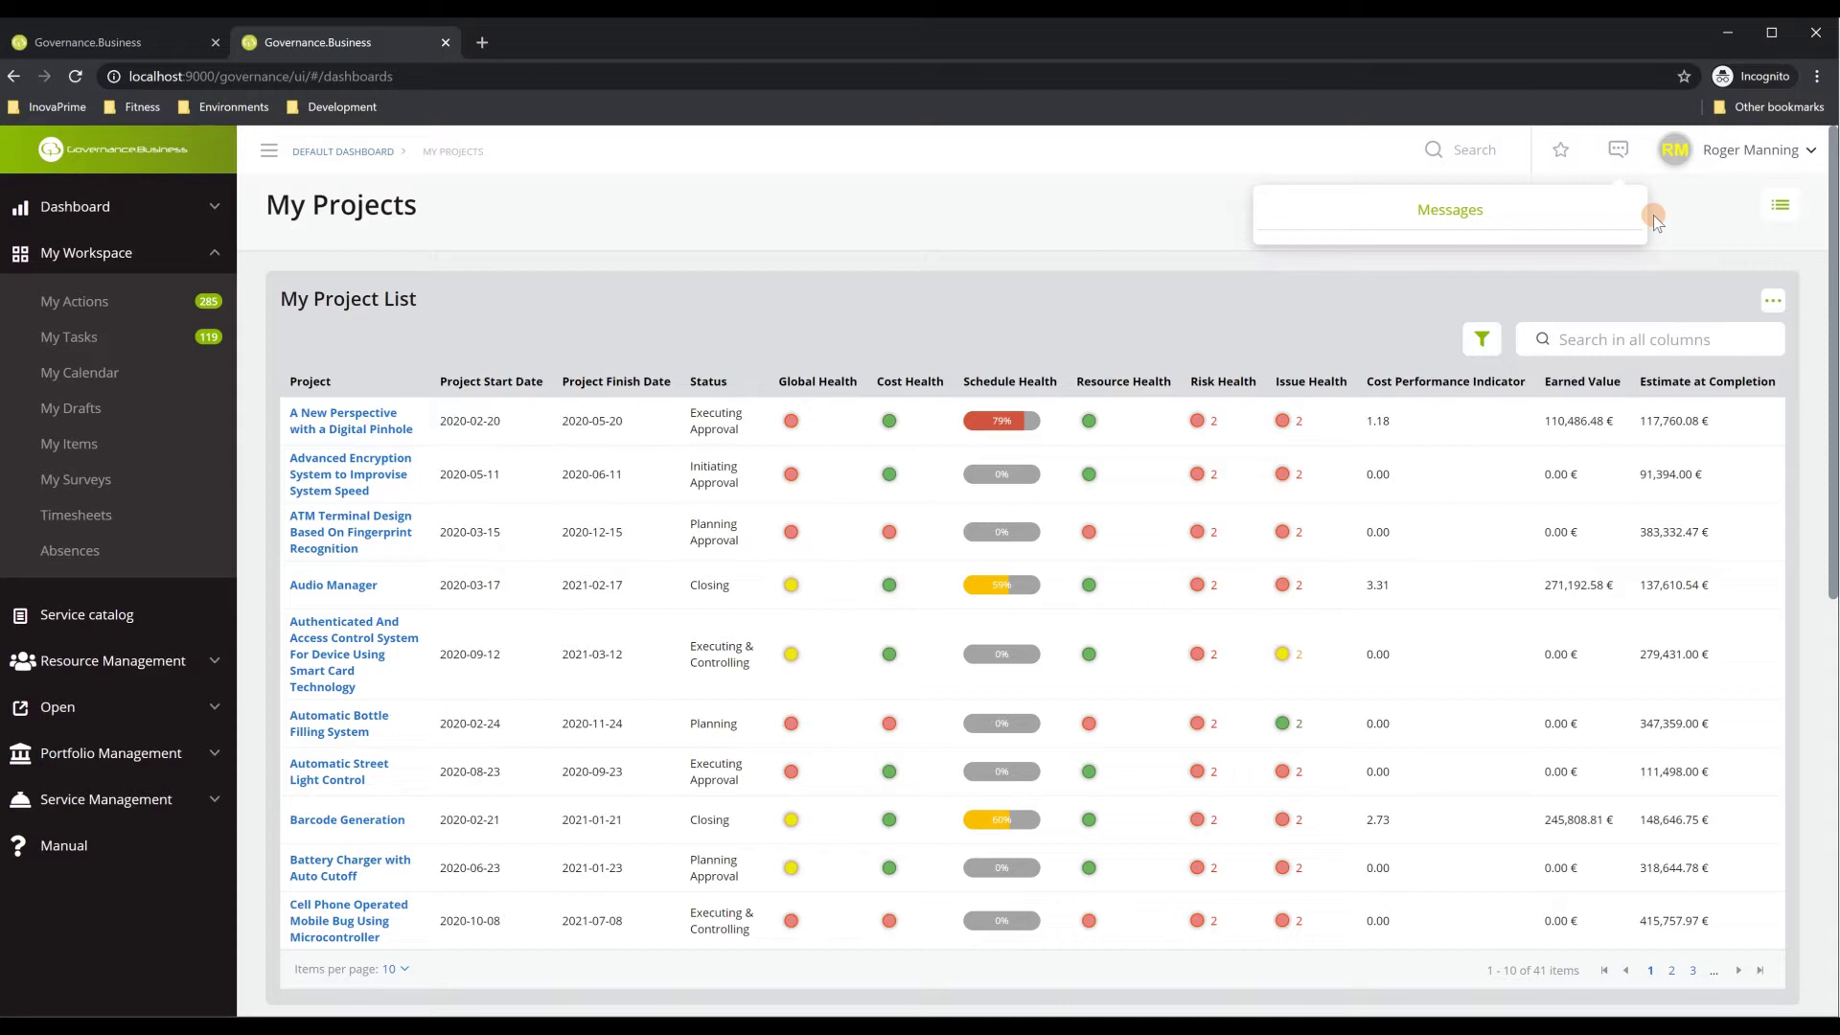
click(1760, 165)
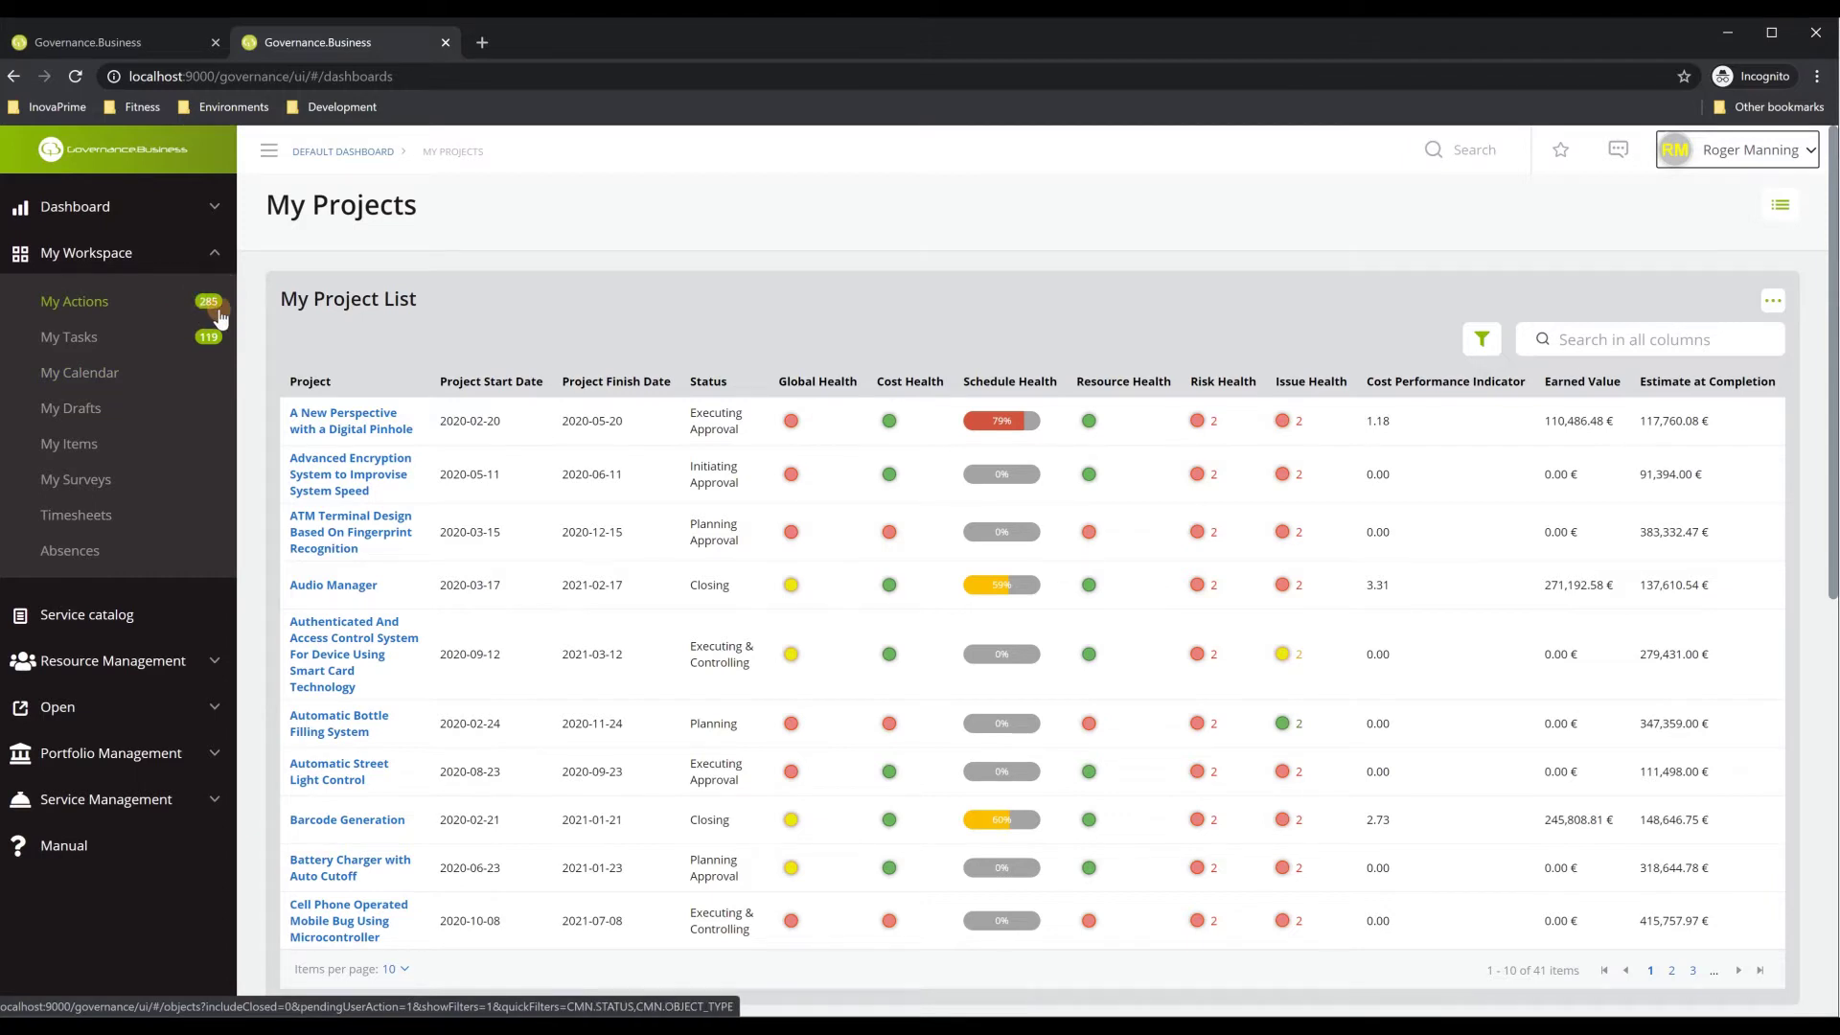
Open My Actions and select item 5801, the Door Bell For The Deaf status report
click(88, 305)
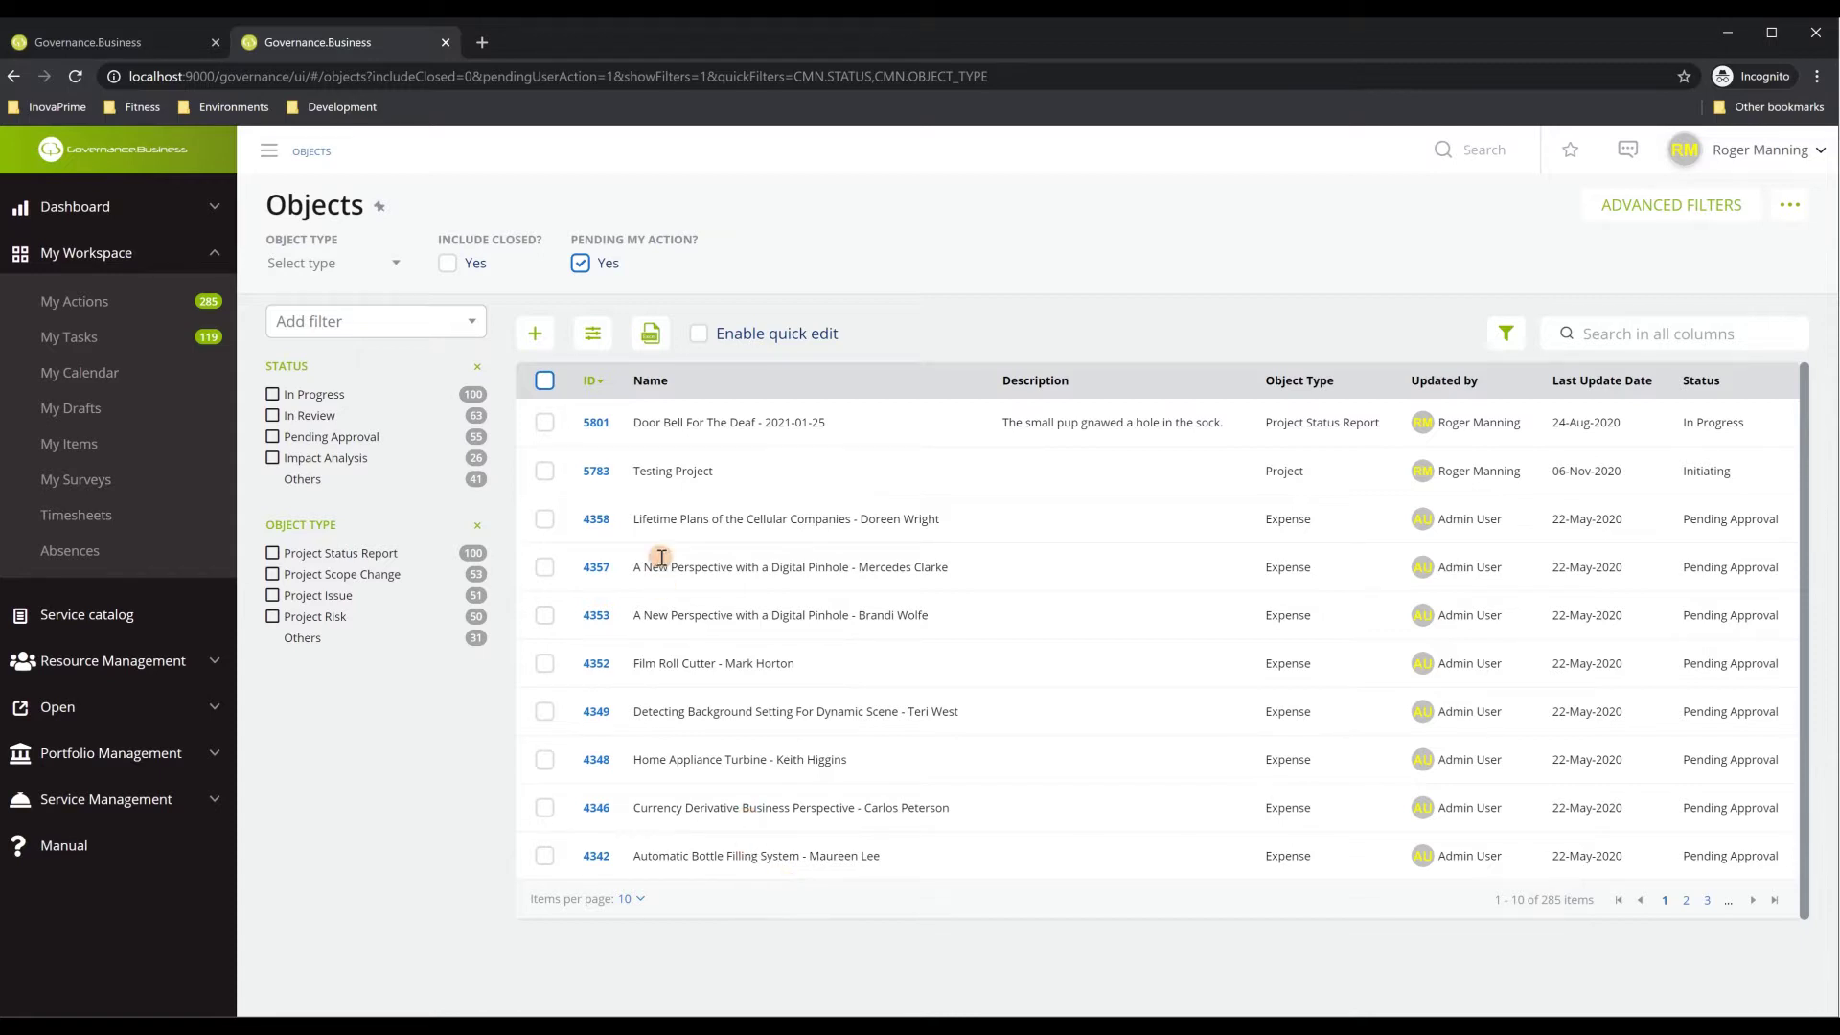
click(545, 423)
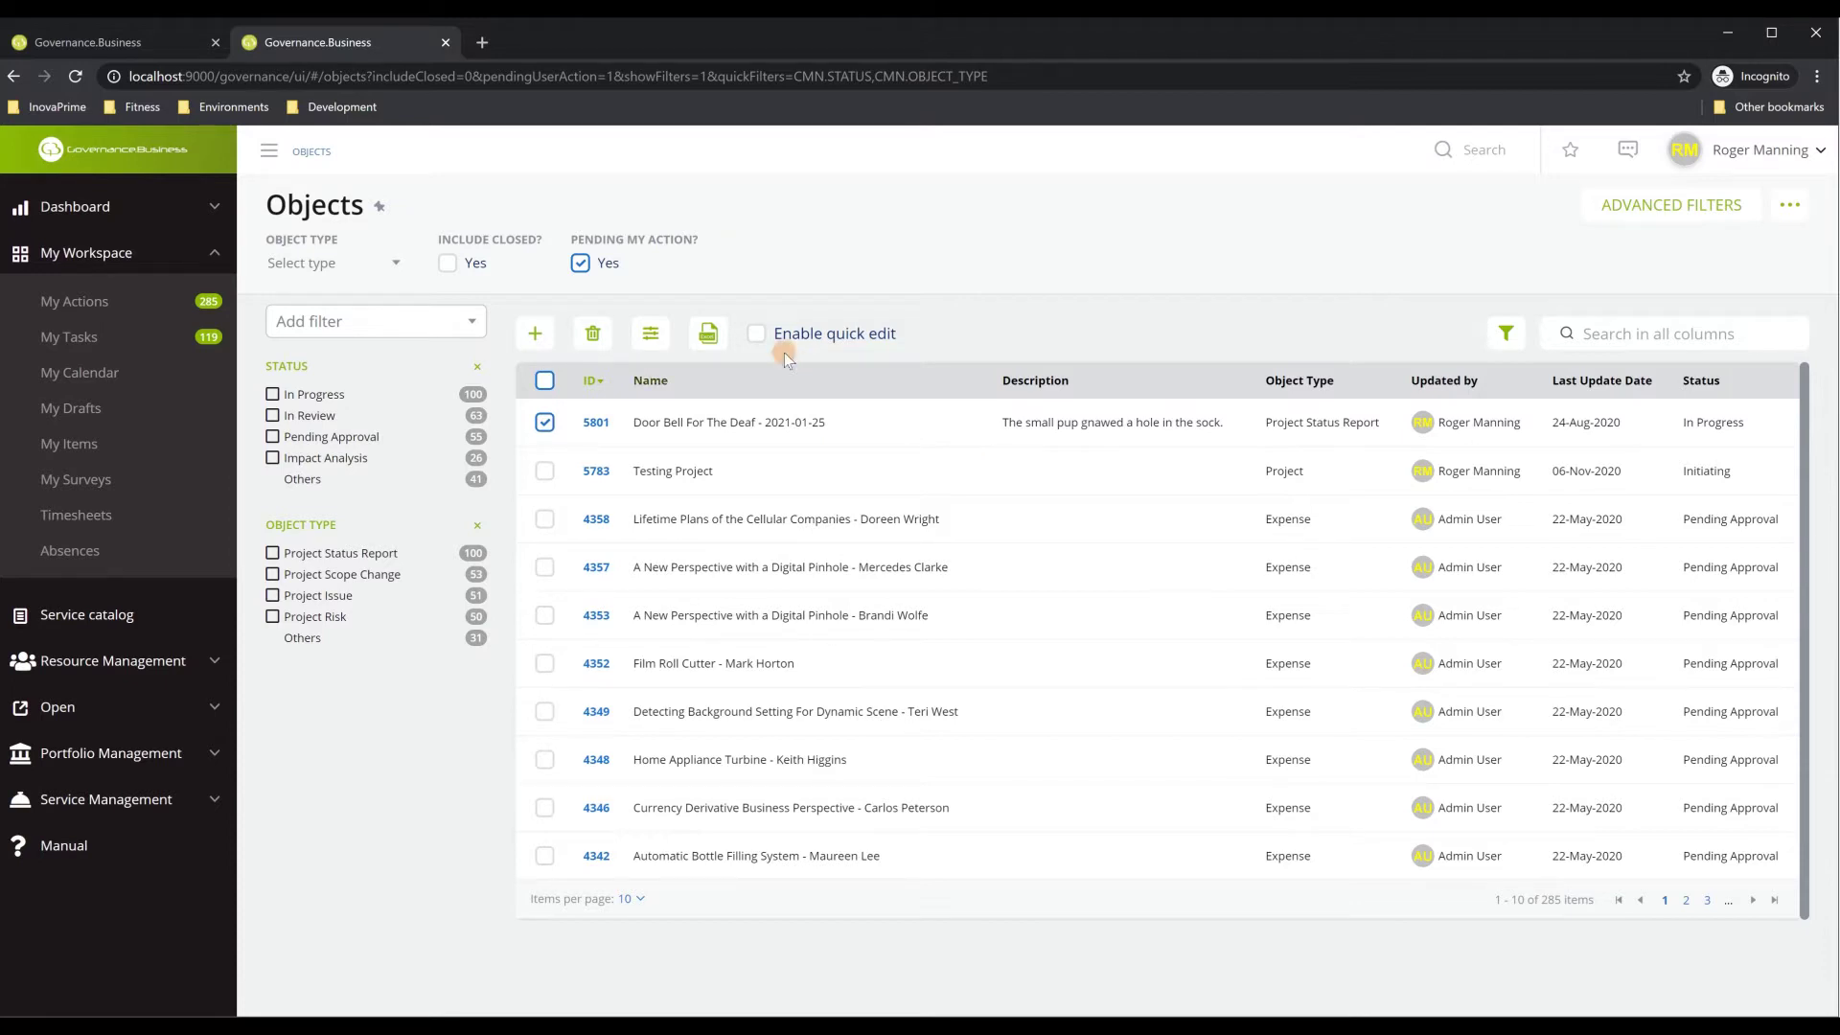
Enable quick edit and scroll the side panel
click(757, 335)
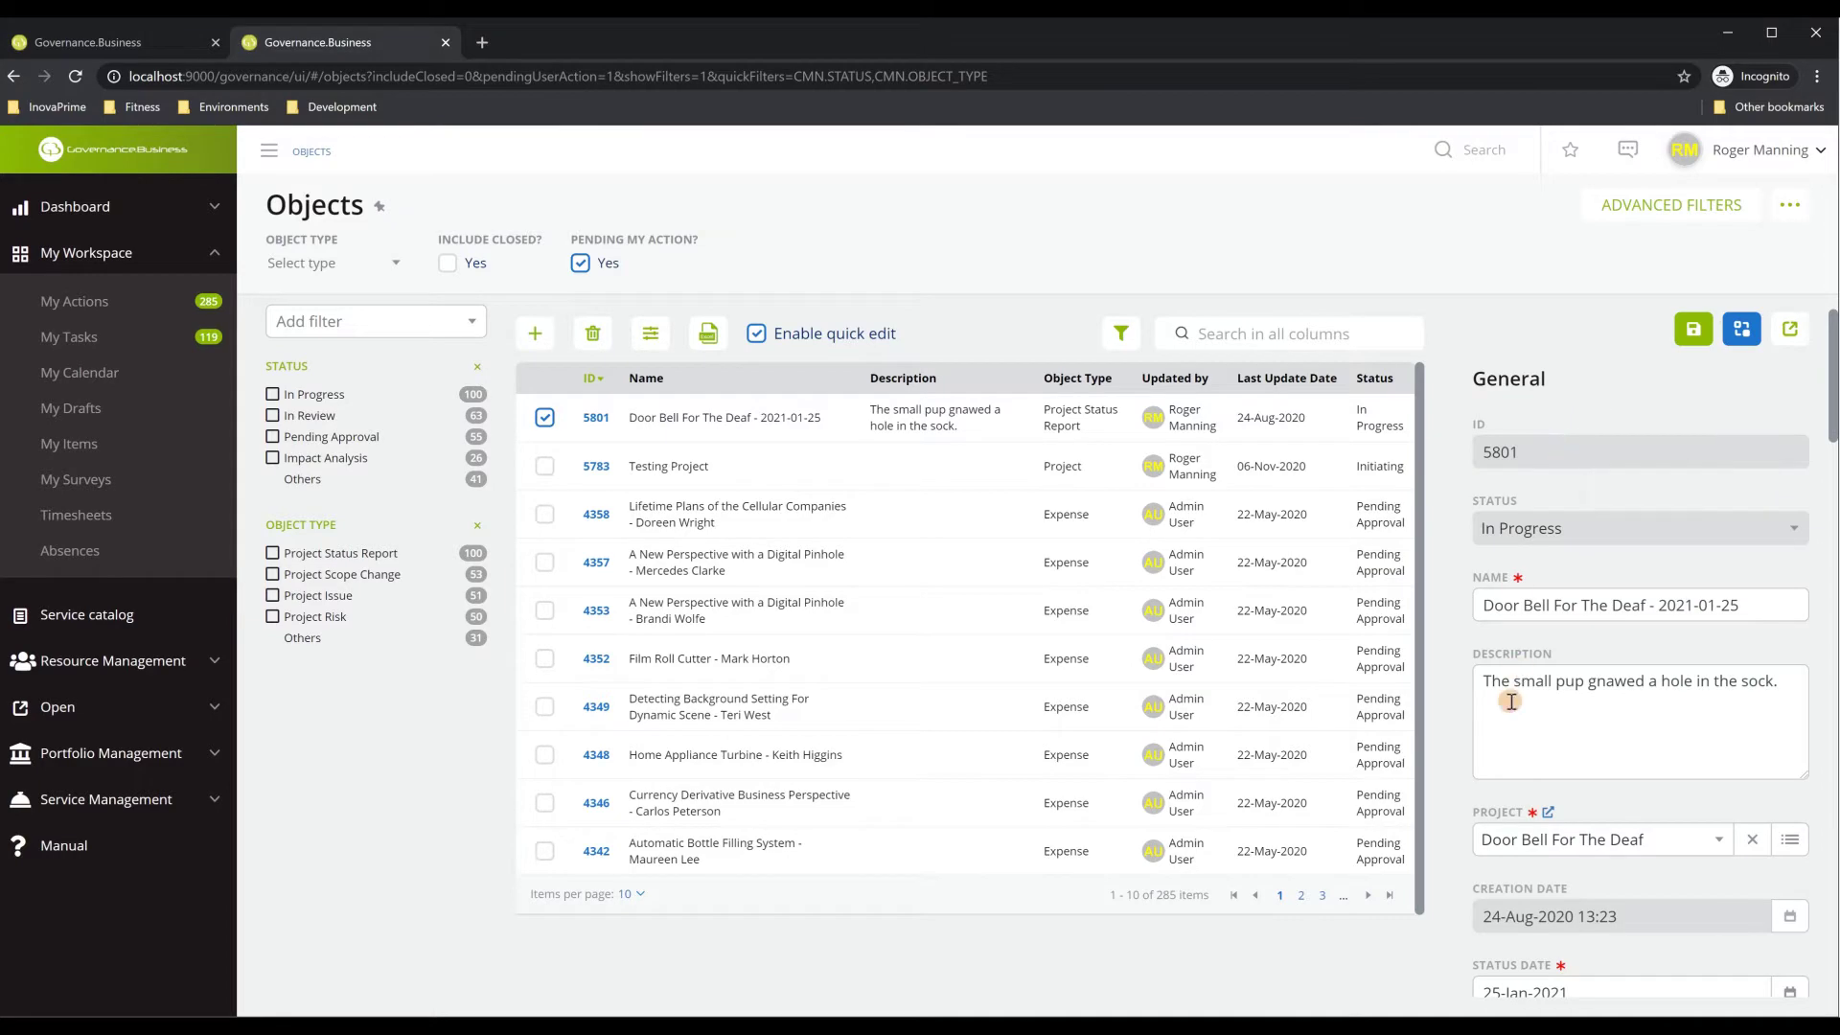
scroll(1537, 759, down, 2)
scroll(1536, 759, down, 5)
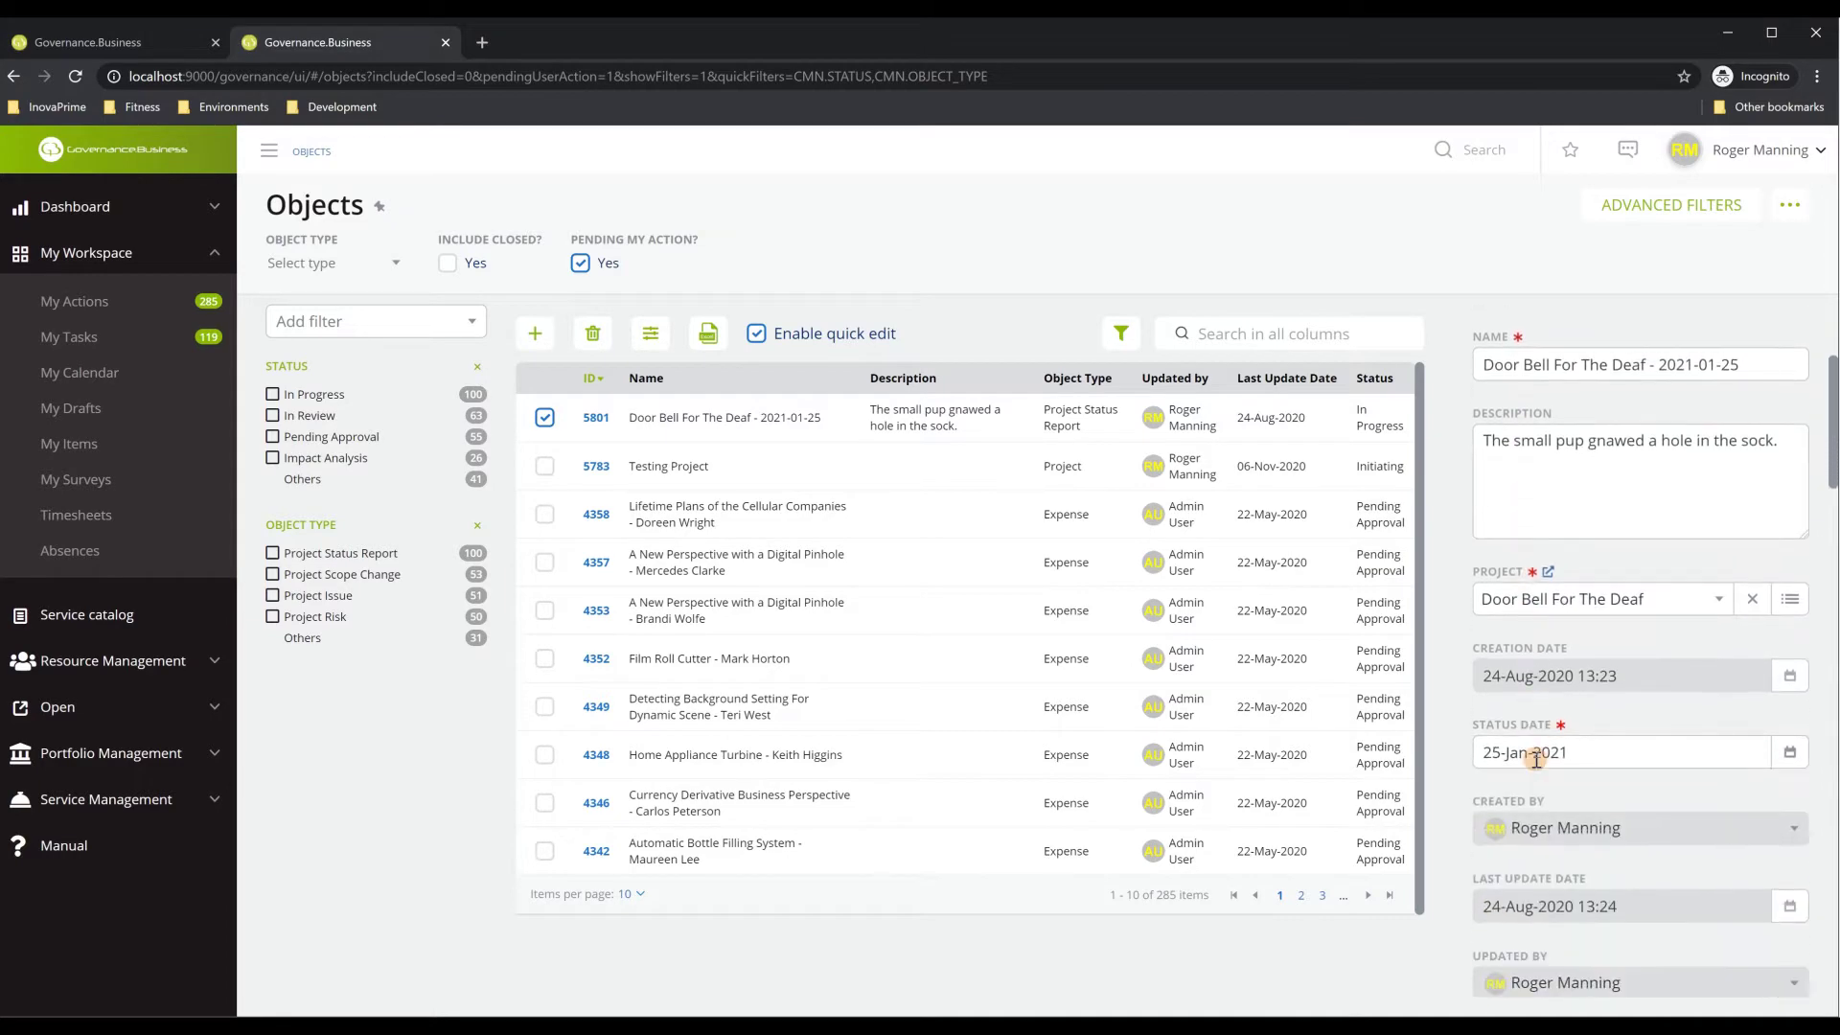
scroll(1537, 759, down, 10)
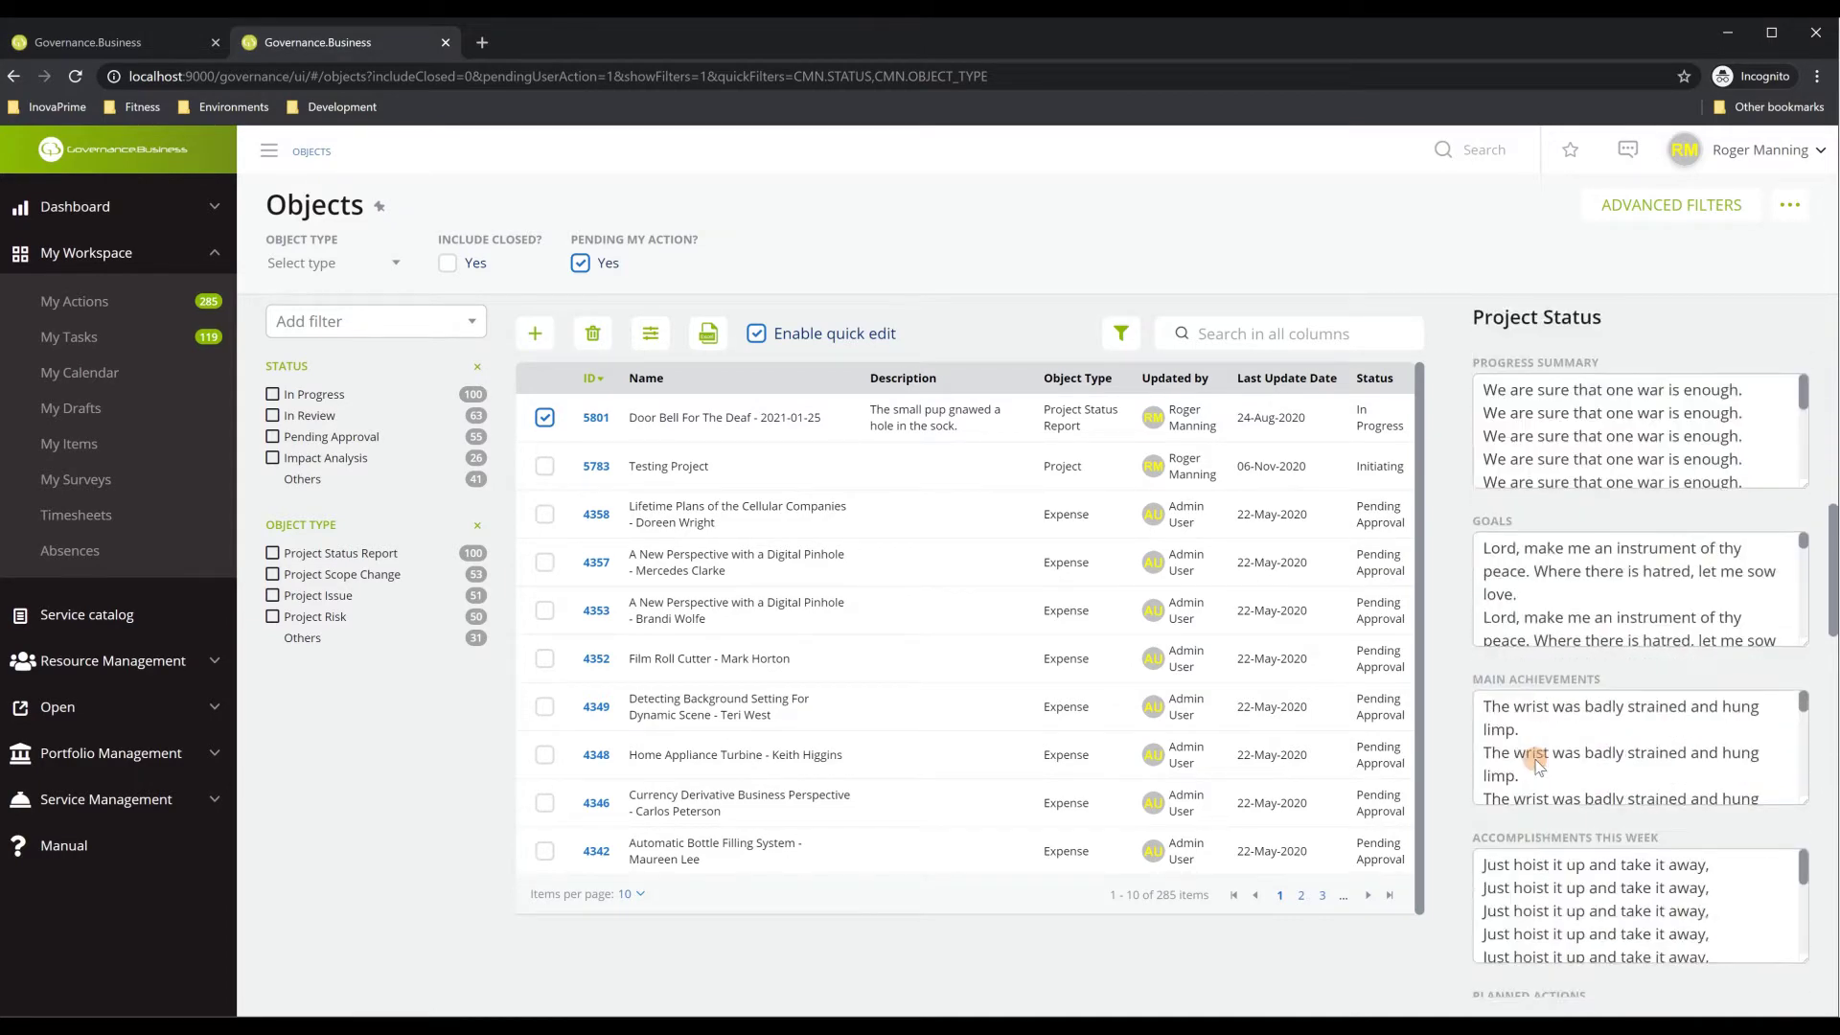
scroll(1536, 761, down, 10)
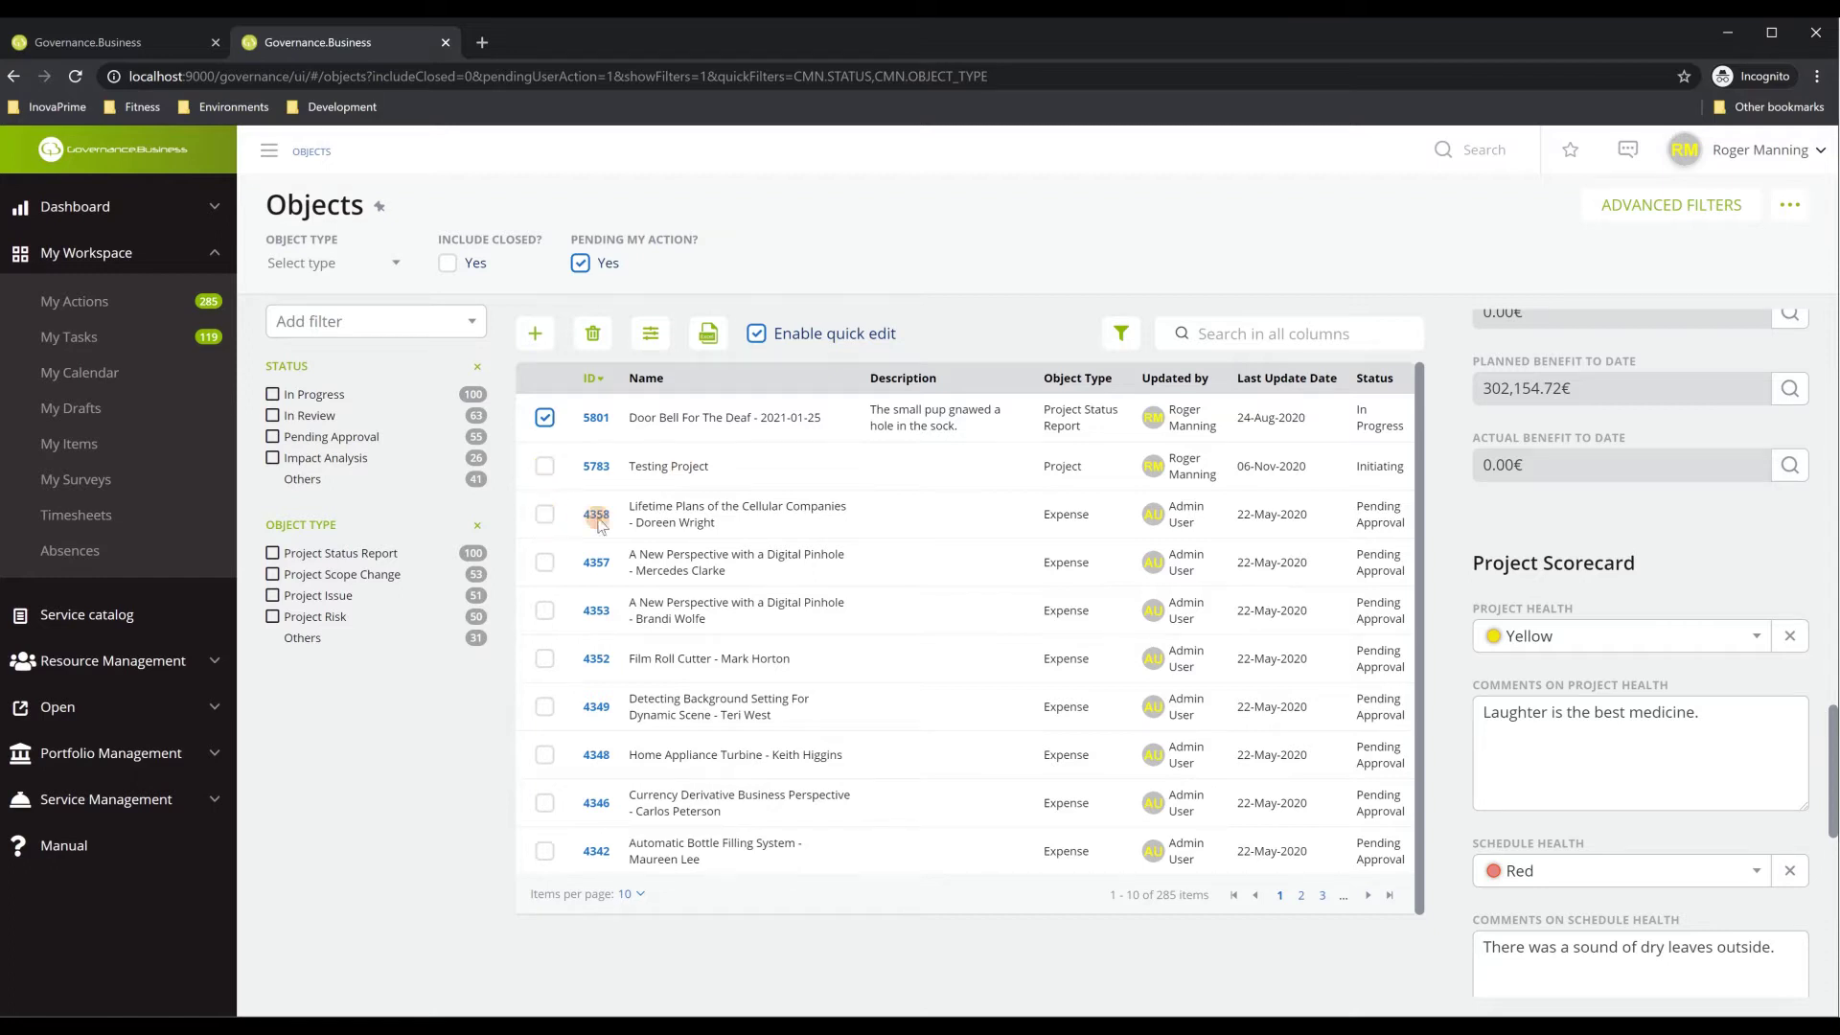
Switch the selection to expense 4358, Lifetime Plans of the Cellular Companies, to show its details
click(543, 520)
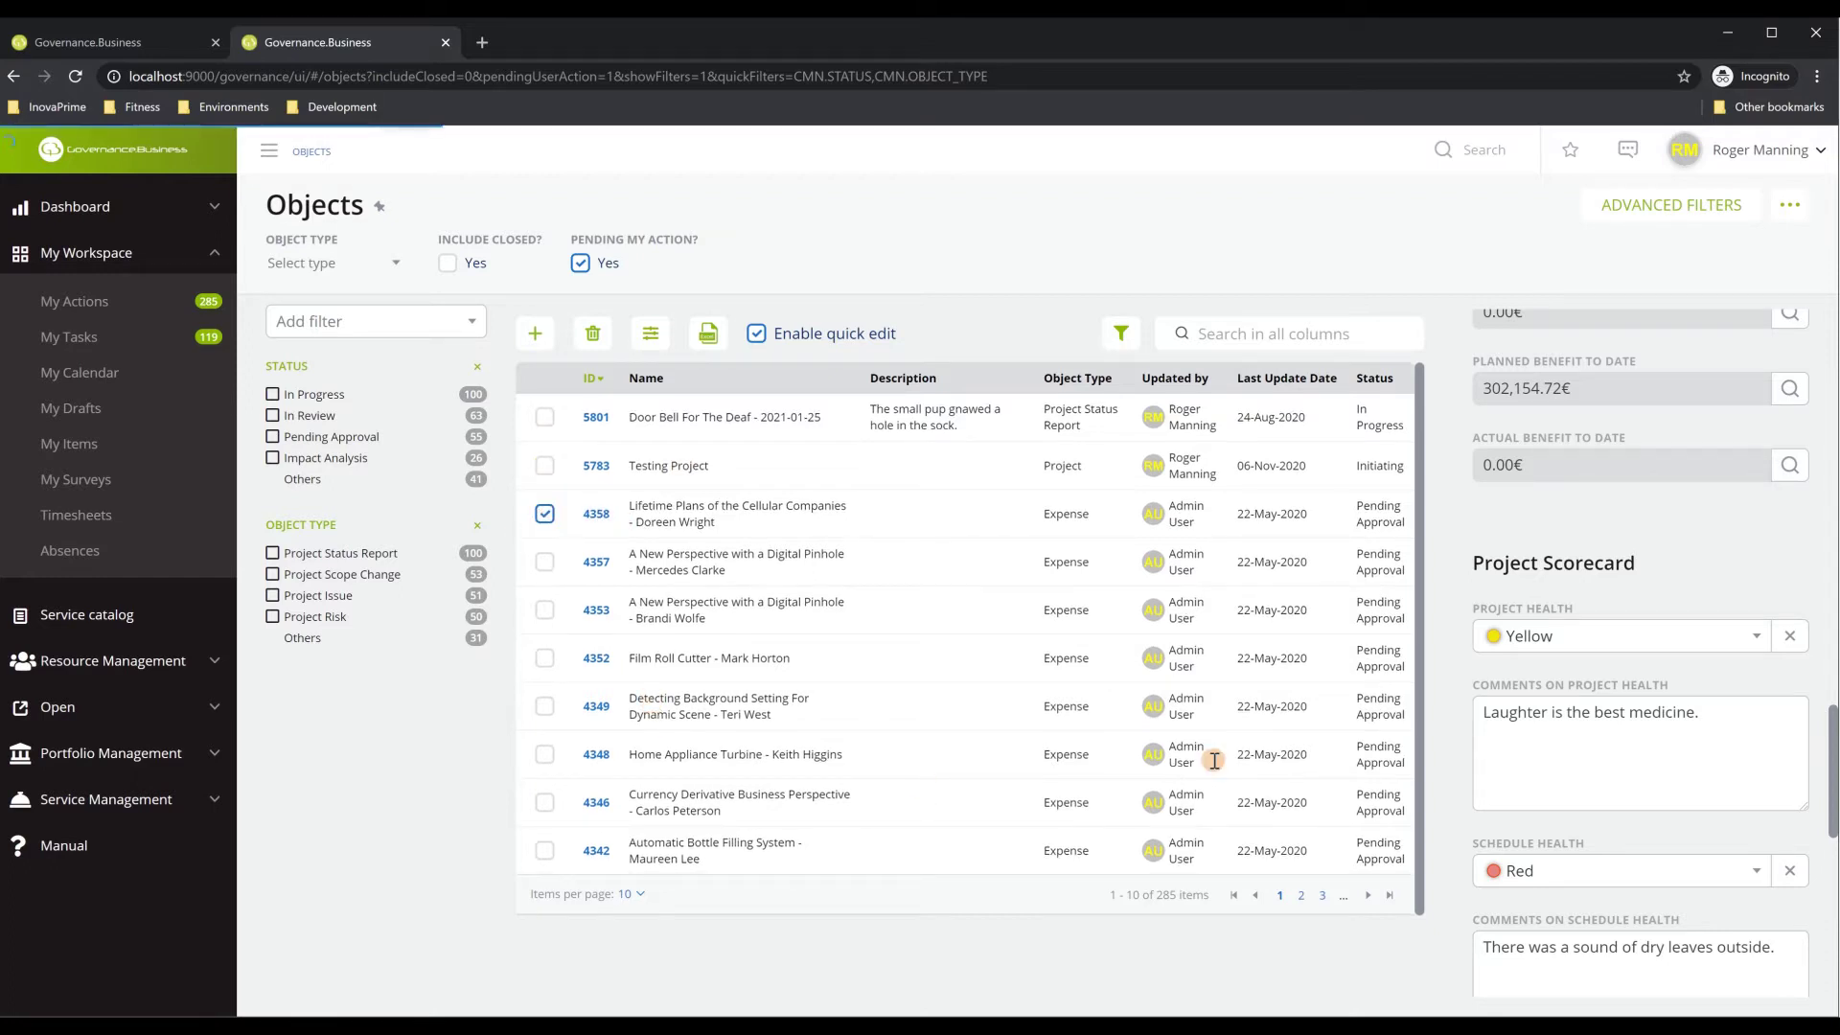
scroll(1641, 590, up, 10)
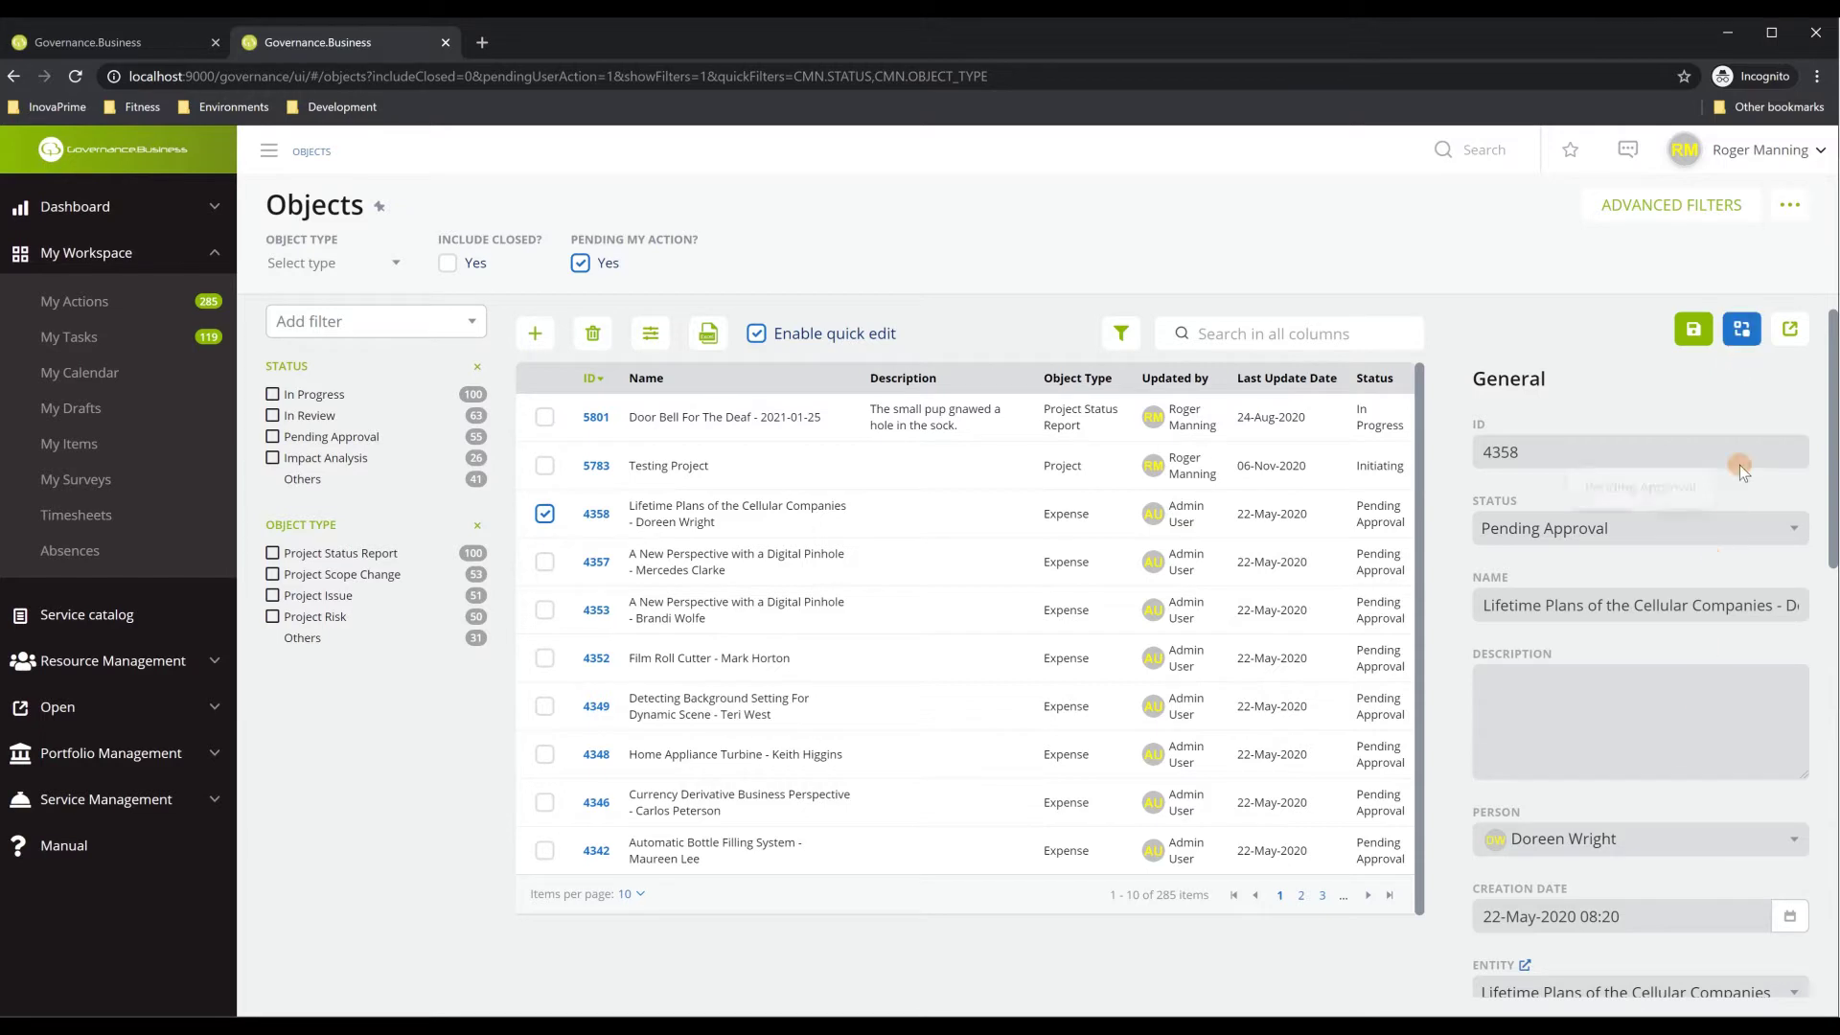
click(1712, 447)
Open My Tasks and bring up the details of task 3279, Project Planning
click(75, 341)
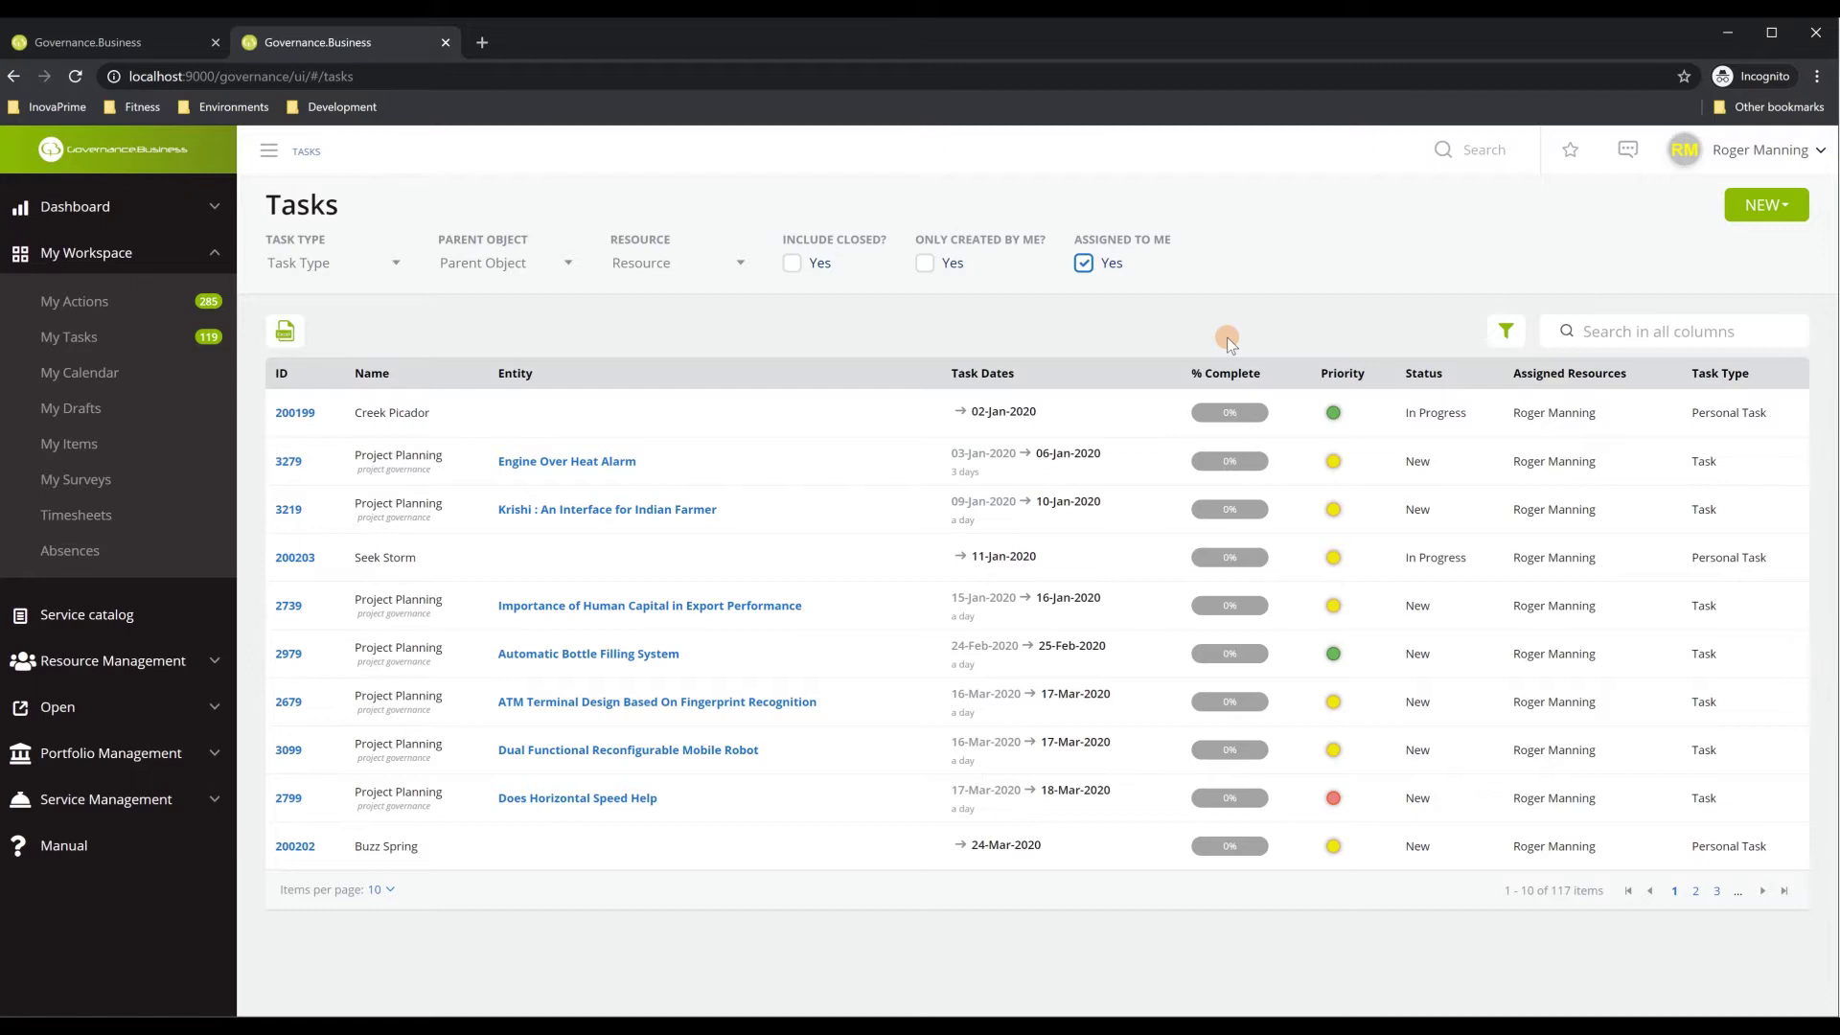
click(288, 461)
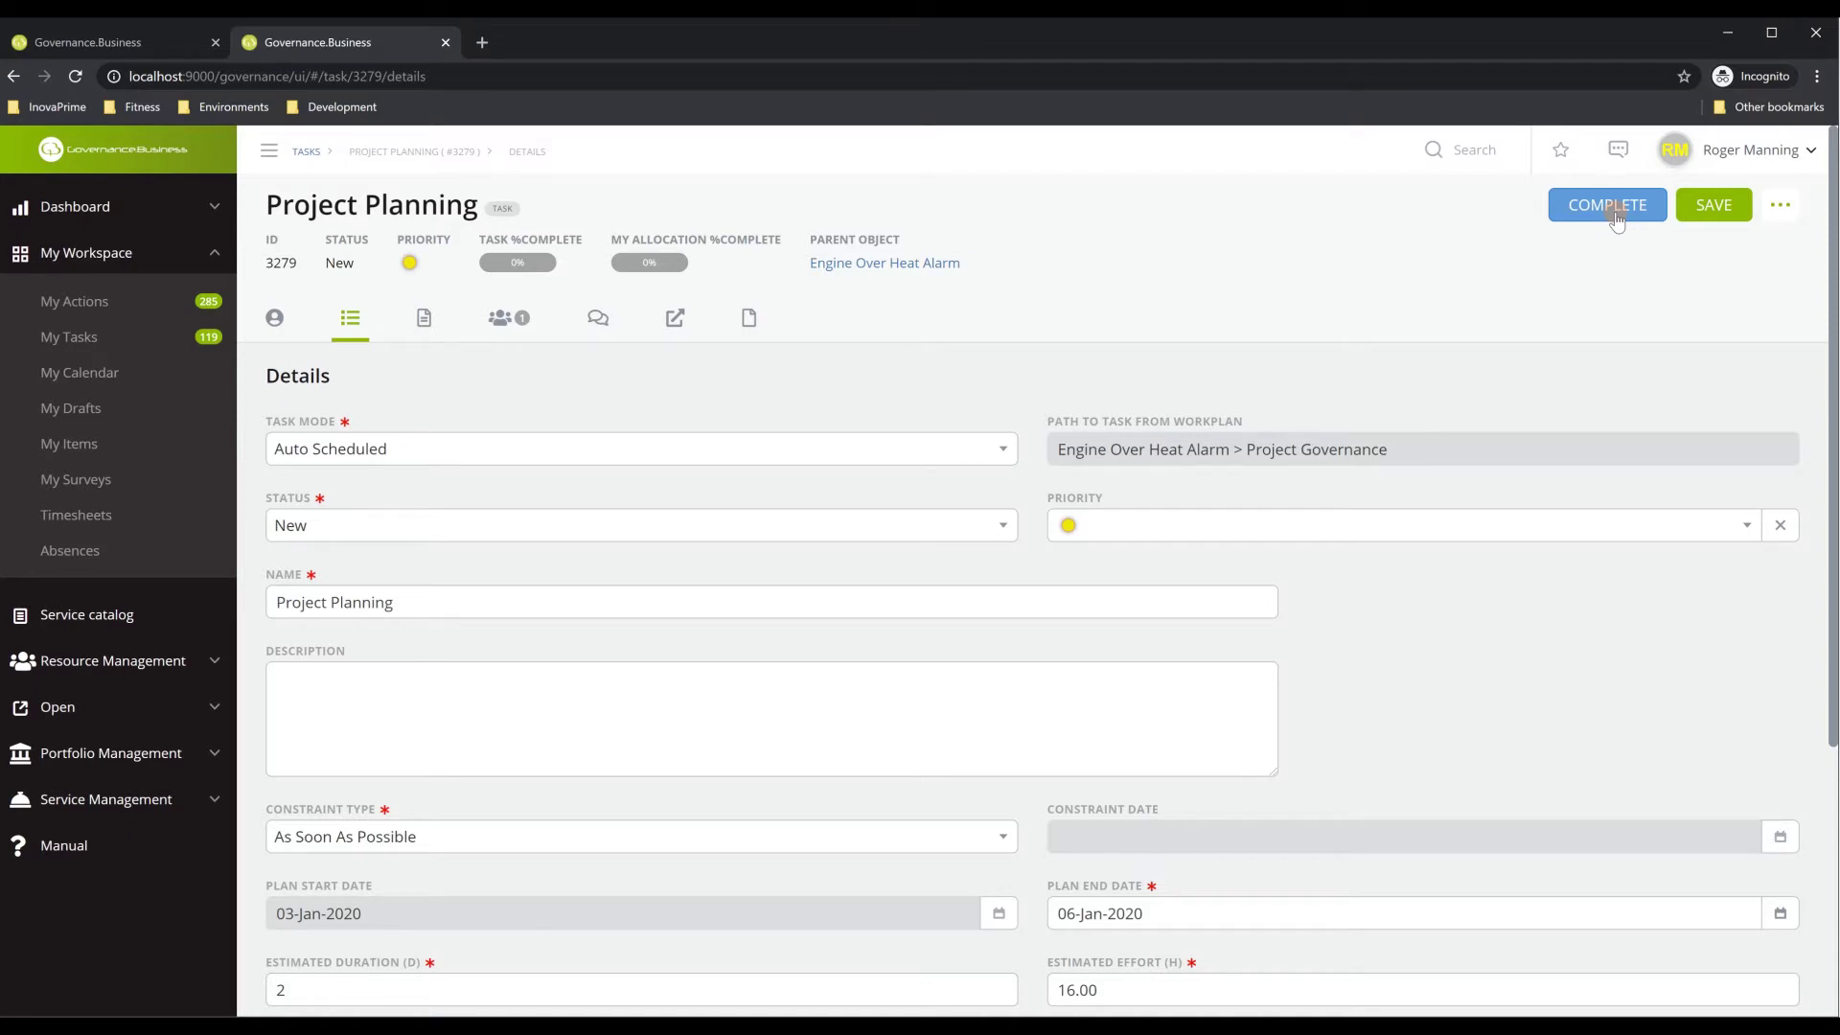
Switch to My Calendar, showing the week of December 7–11
click(97, 379)
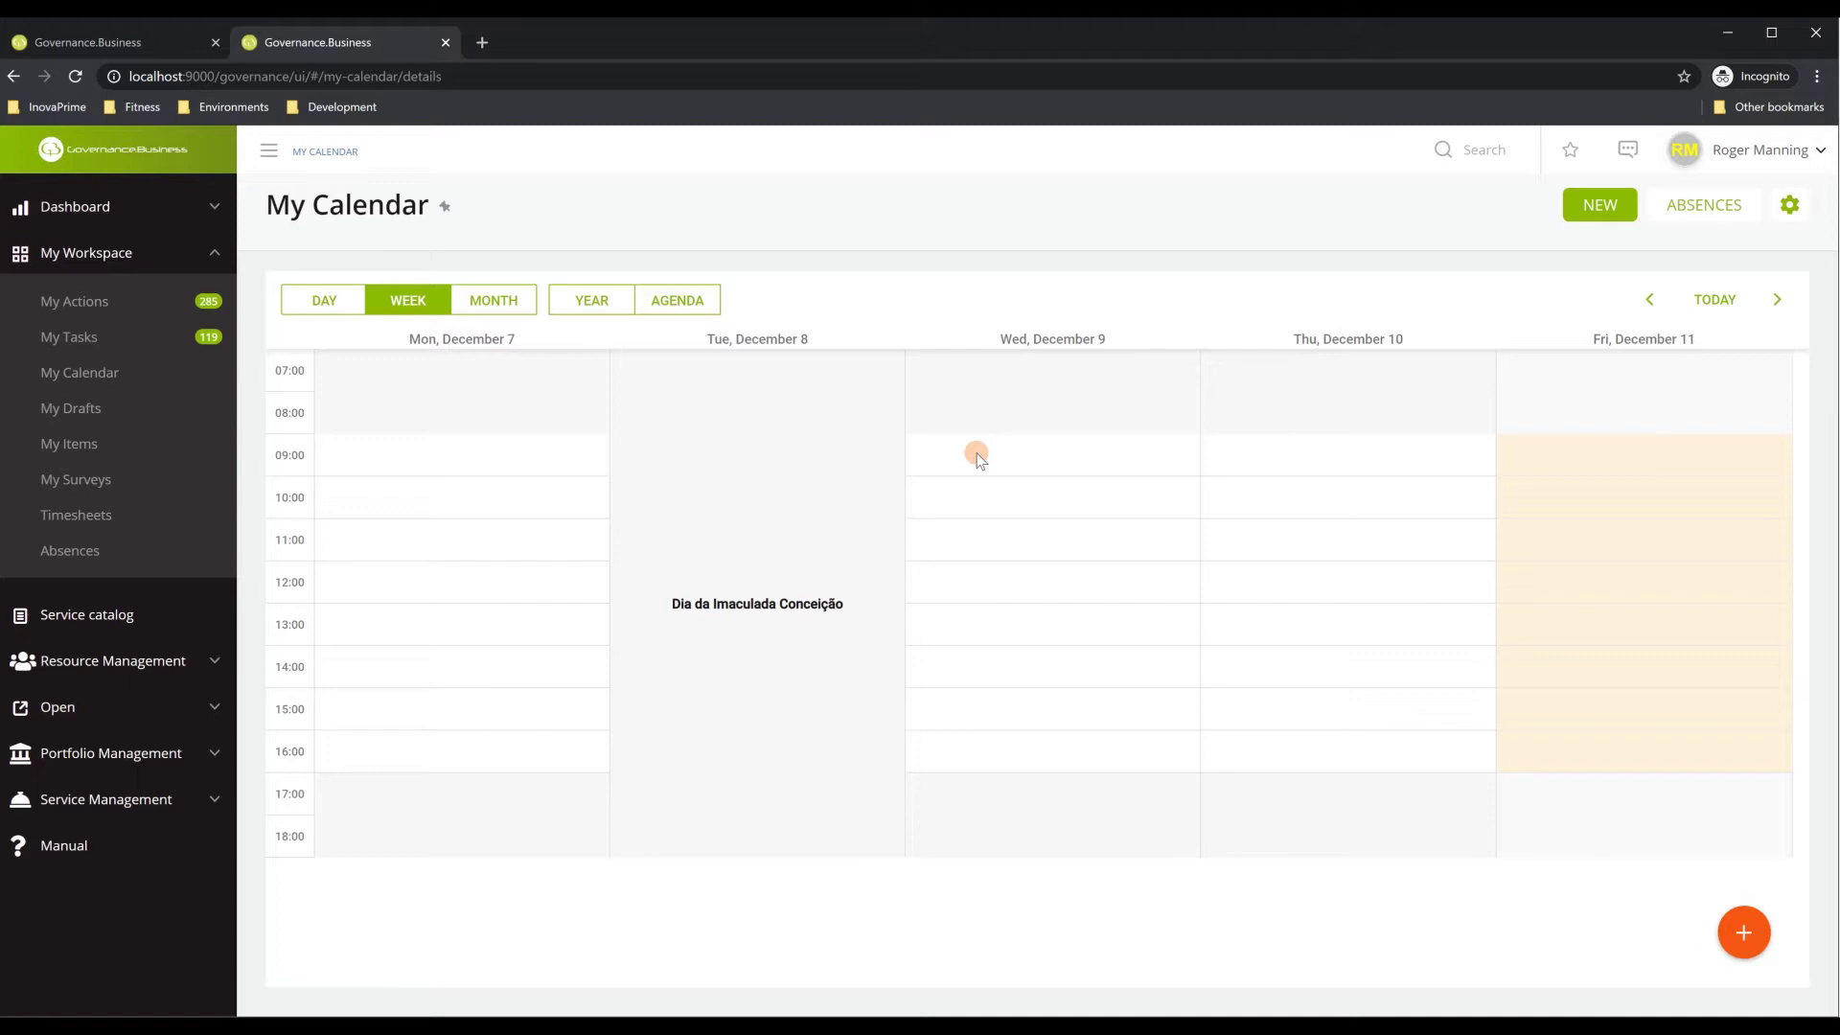
Start a December 9 morning calendar entry until 13:00, cancel it, then open My Items
drag(979, 450, 992, 606)
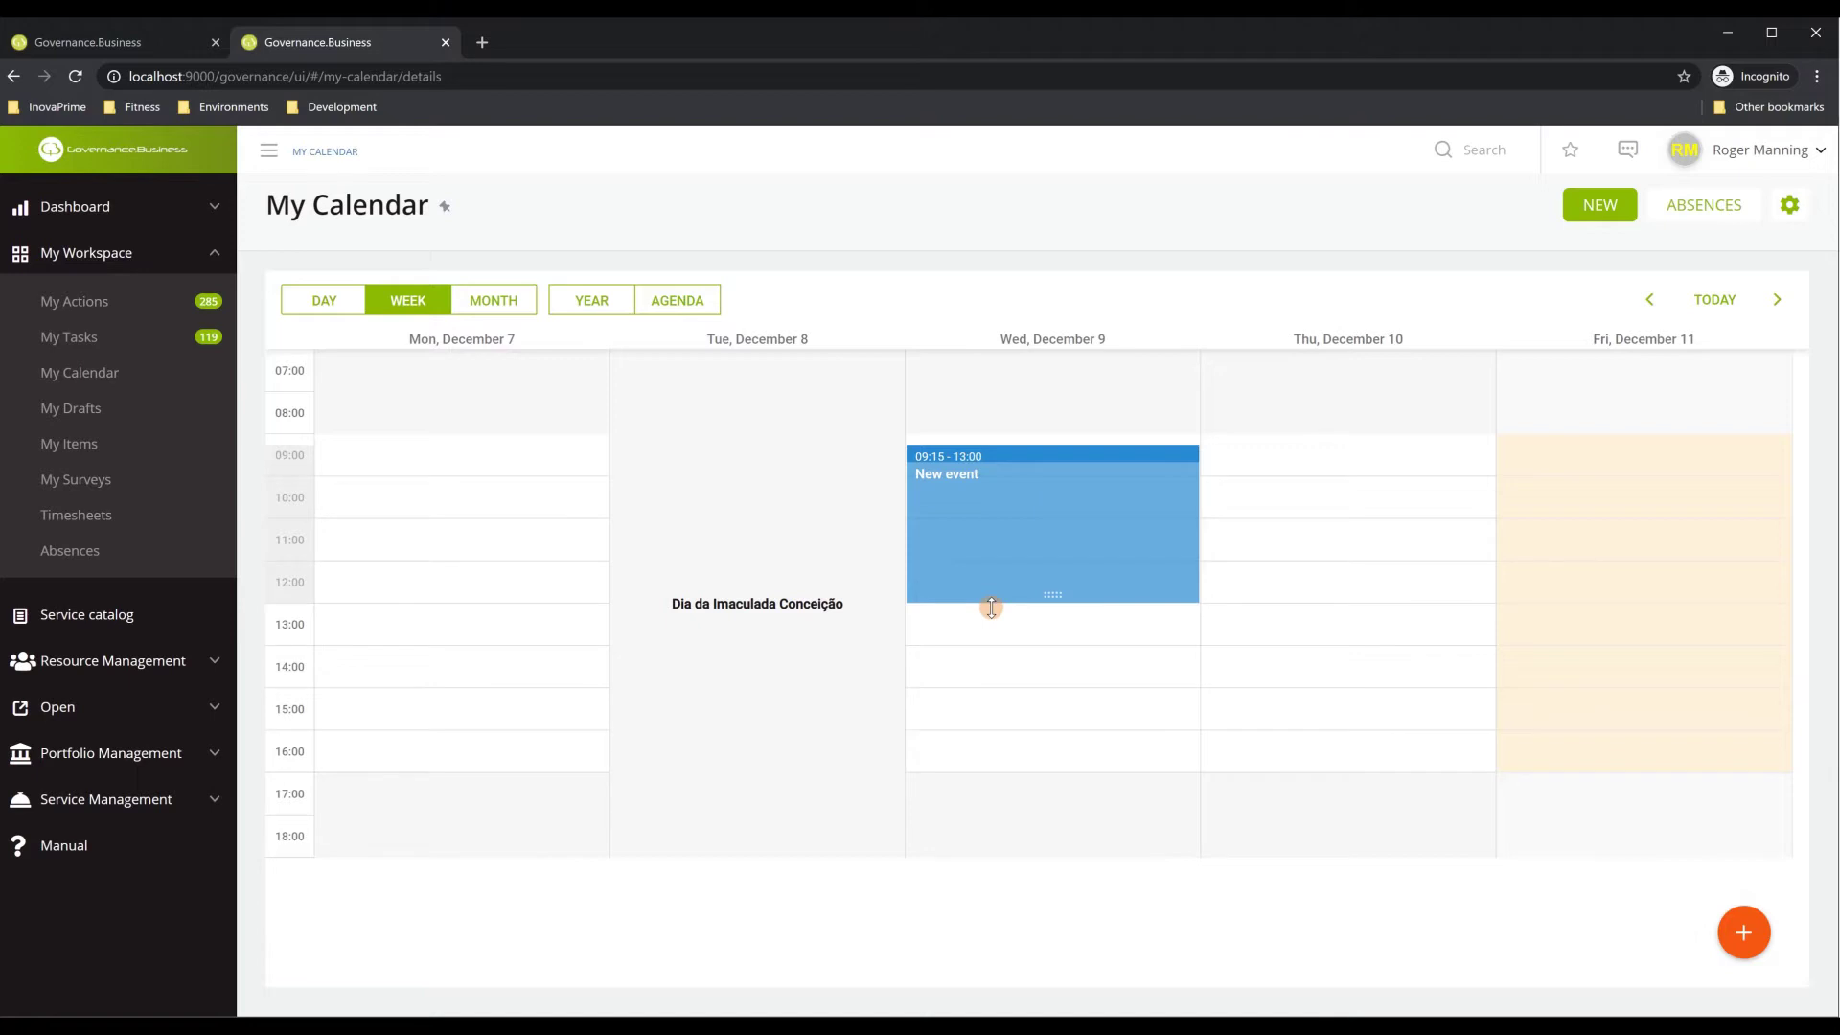
drag(992, 606, 991, 607)
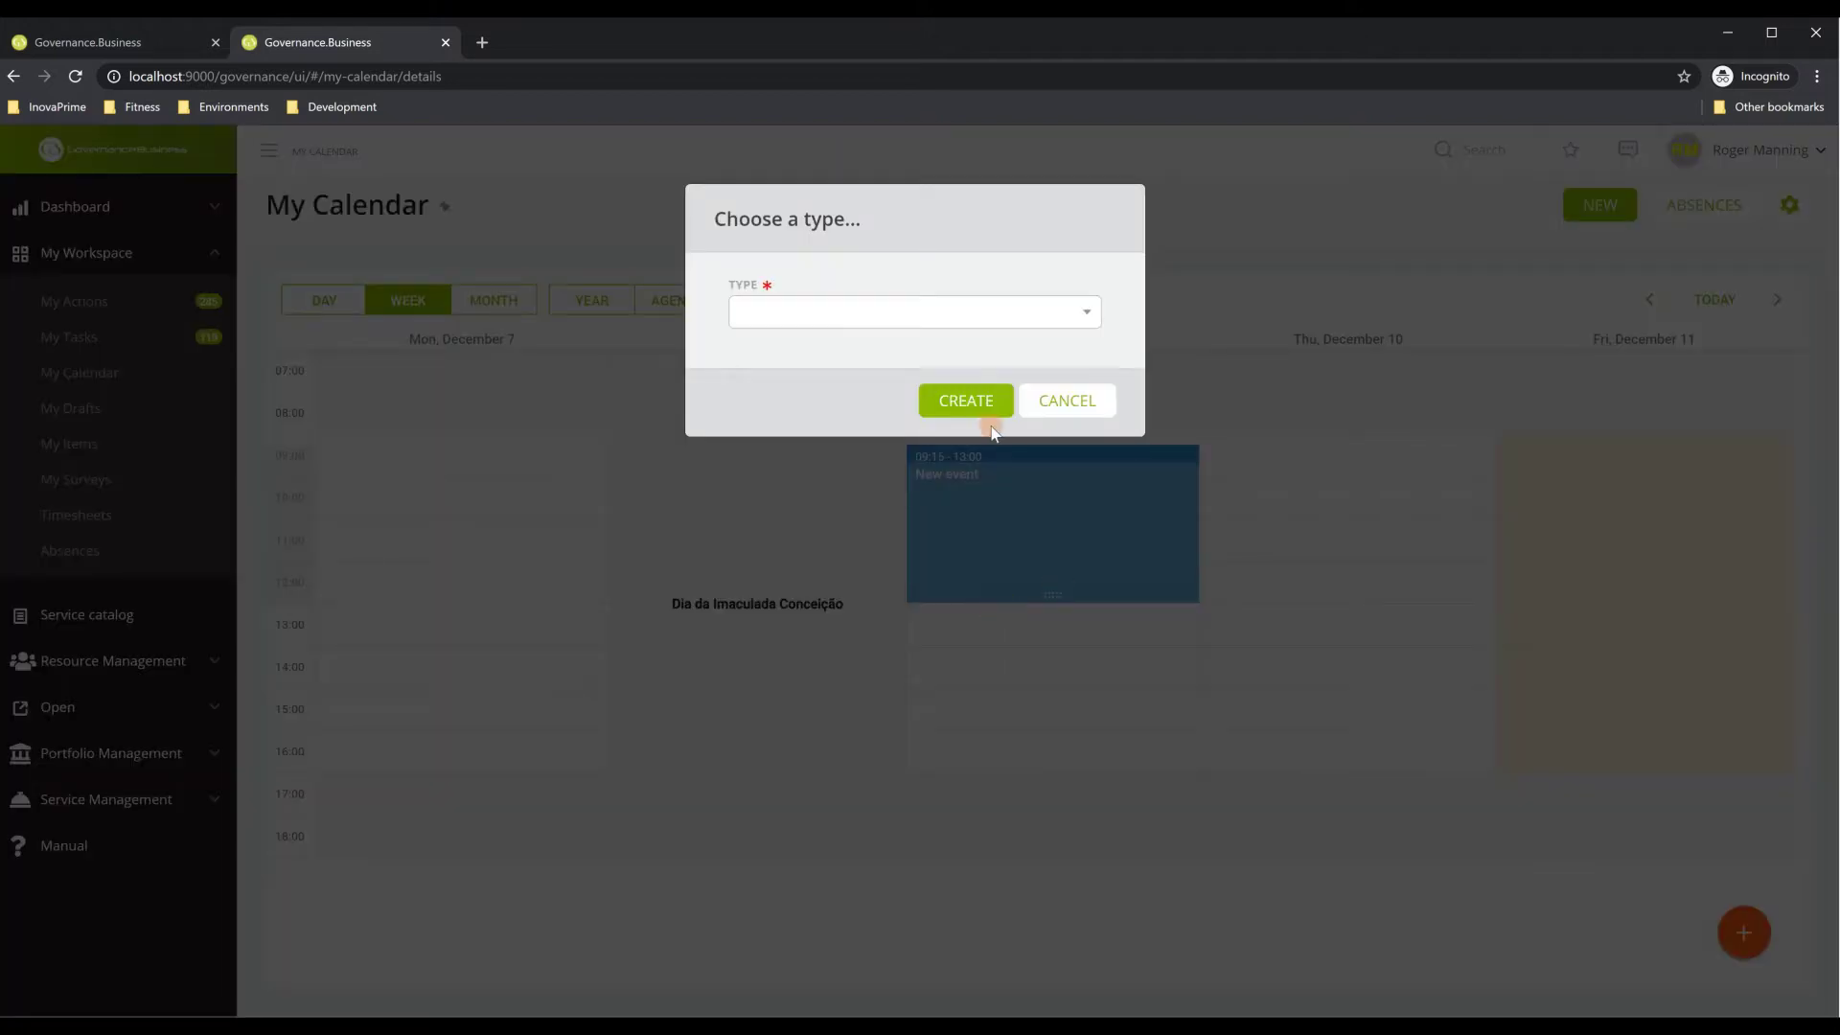
click(901, 302)
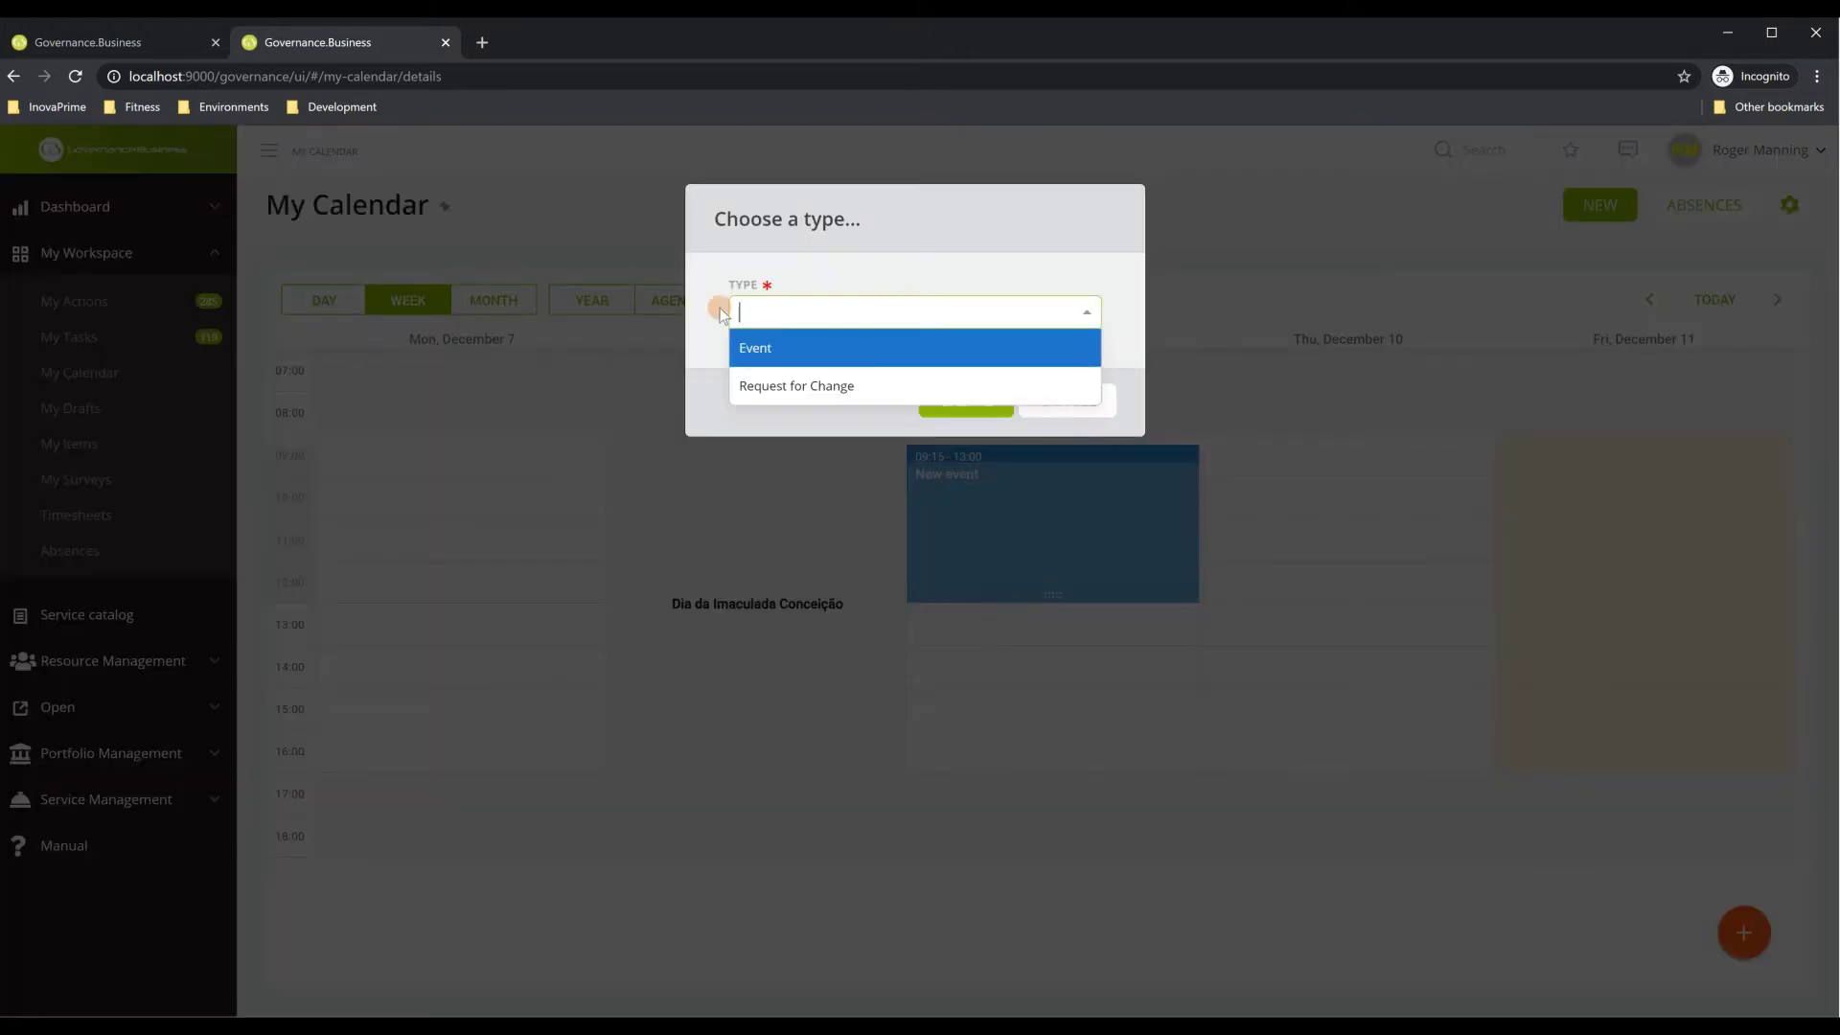
click(947, 269)
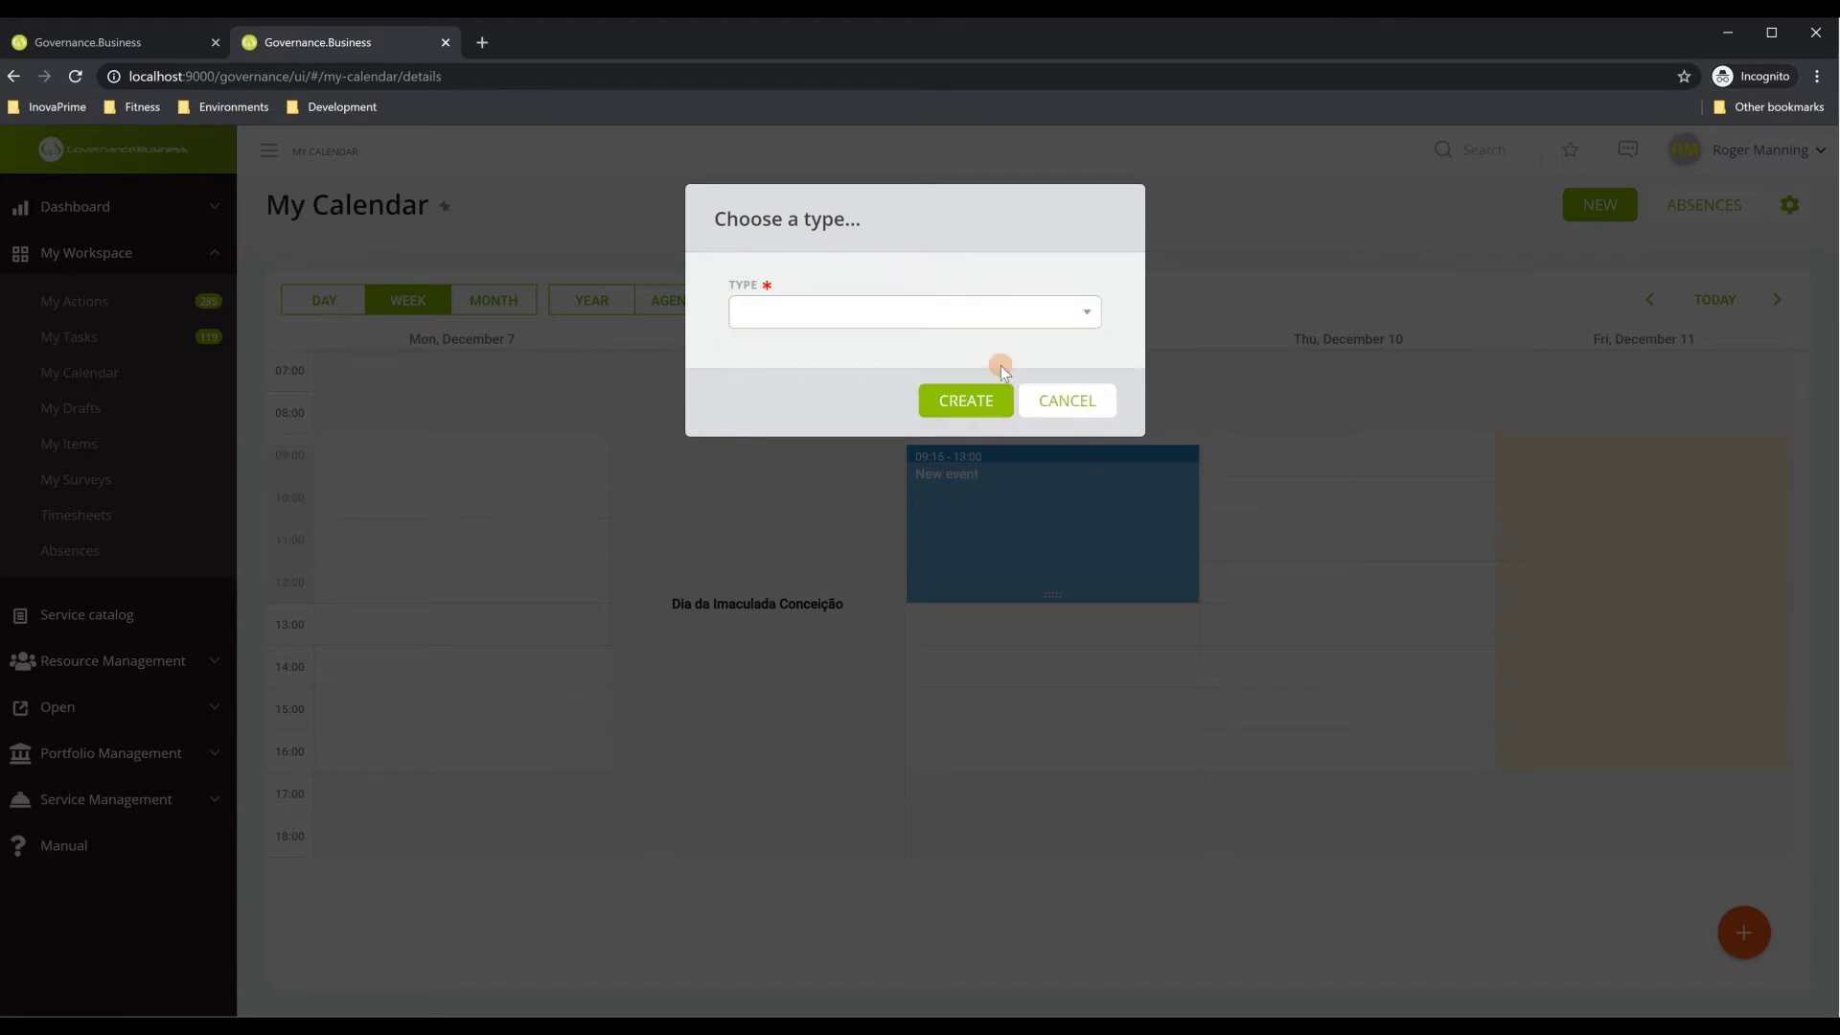
click(1062, 400)
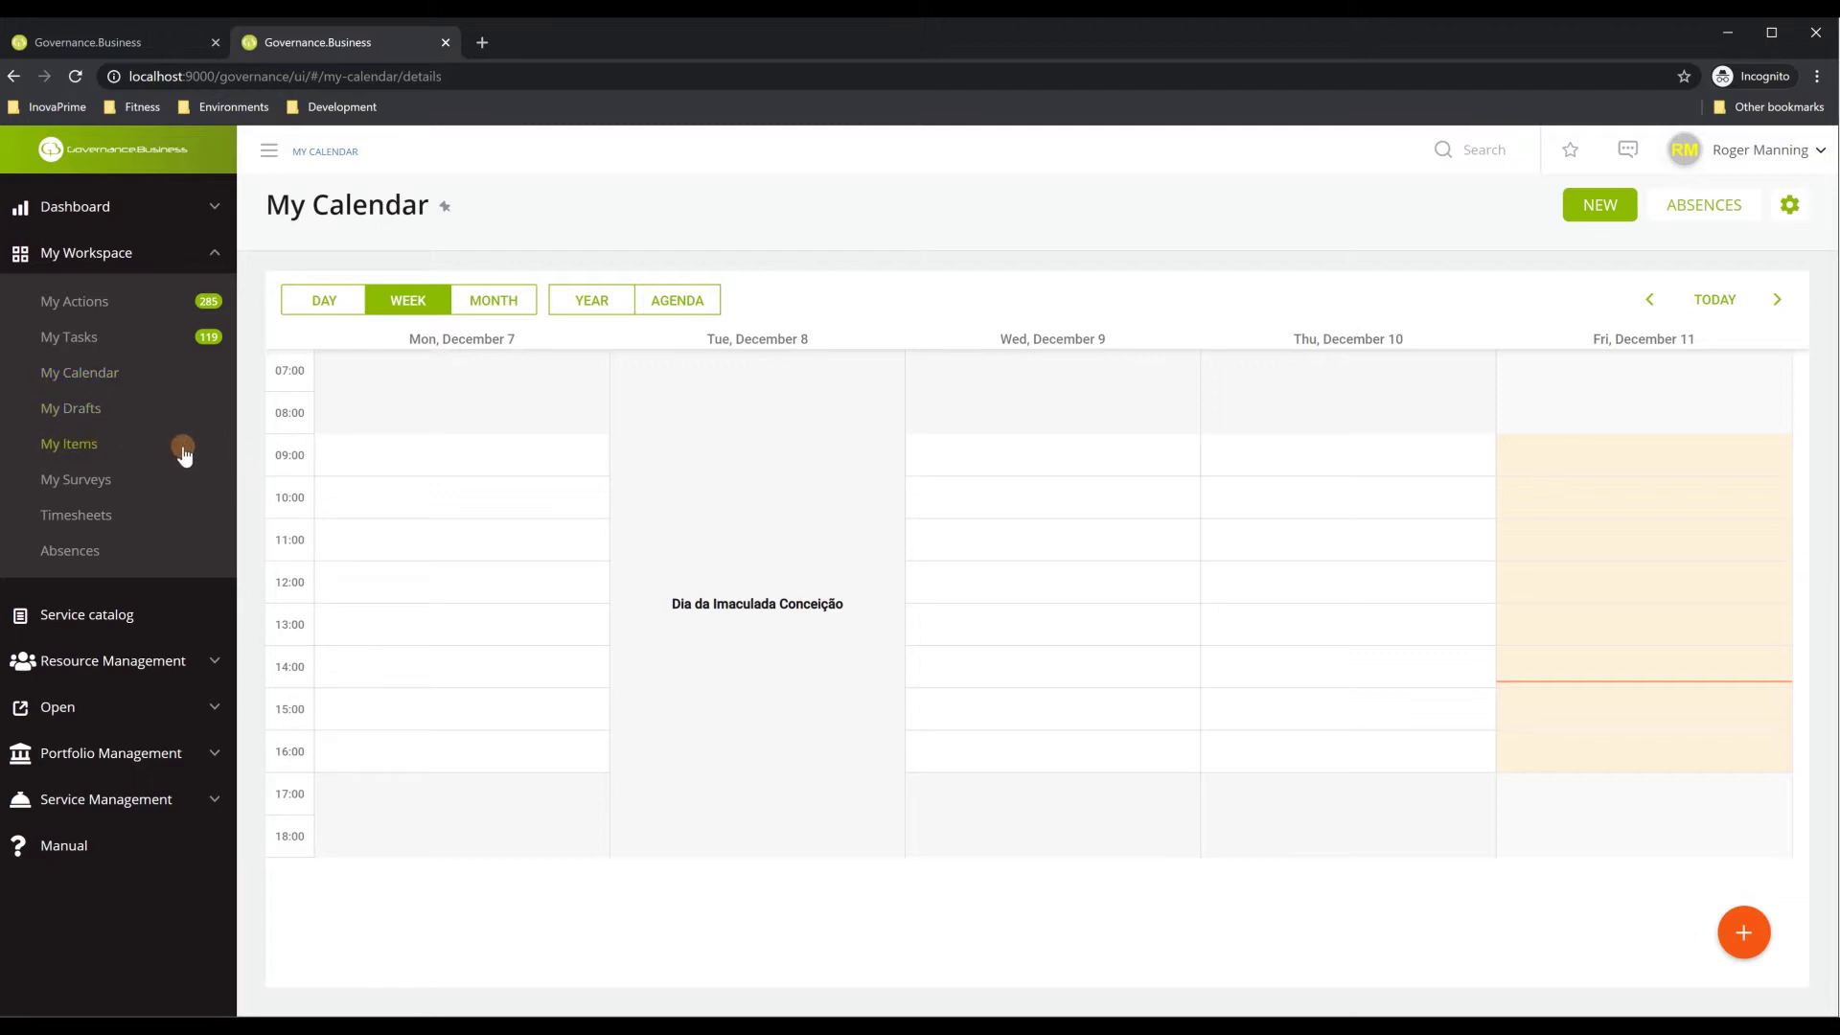
click(53, 458)
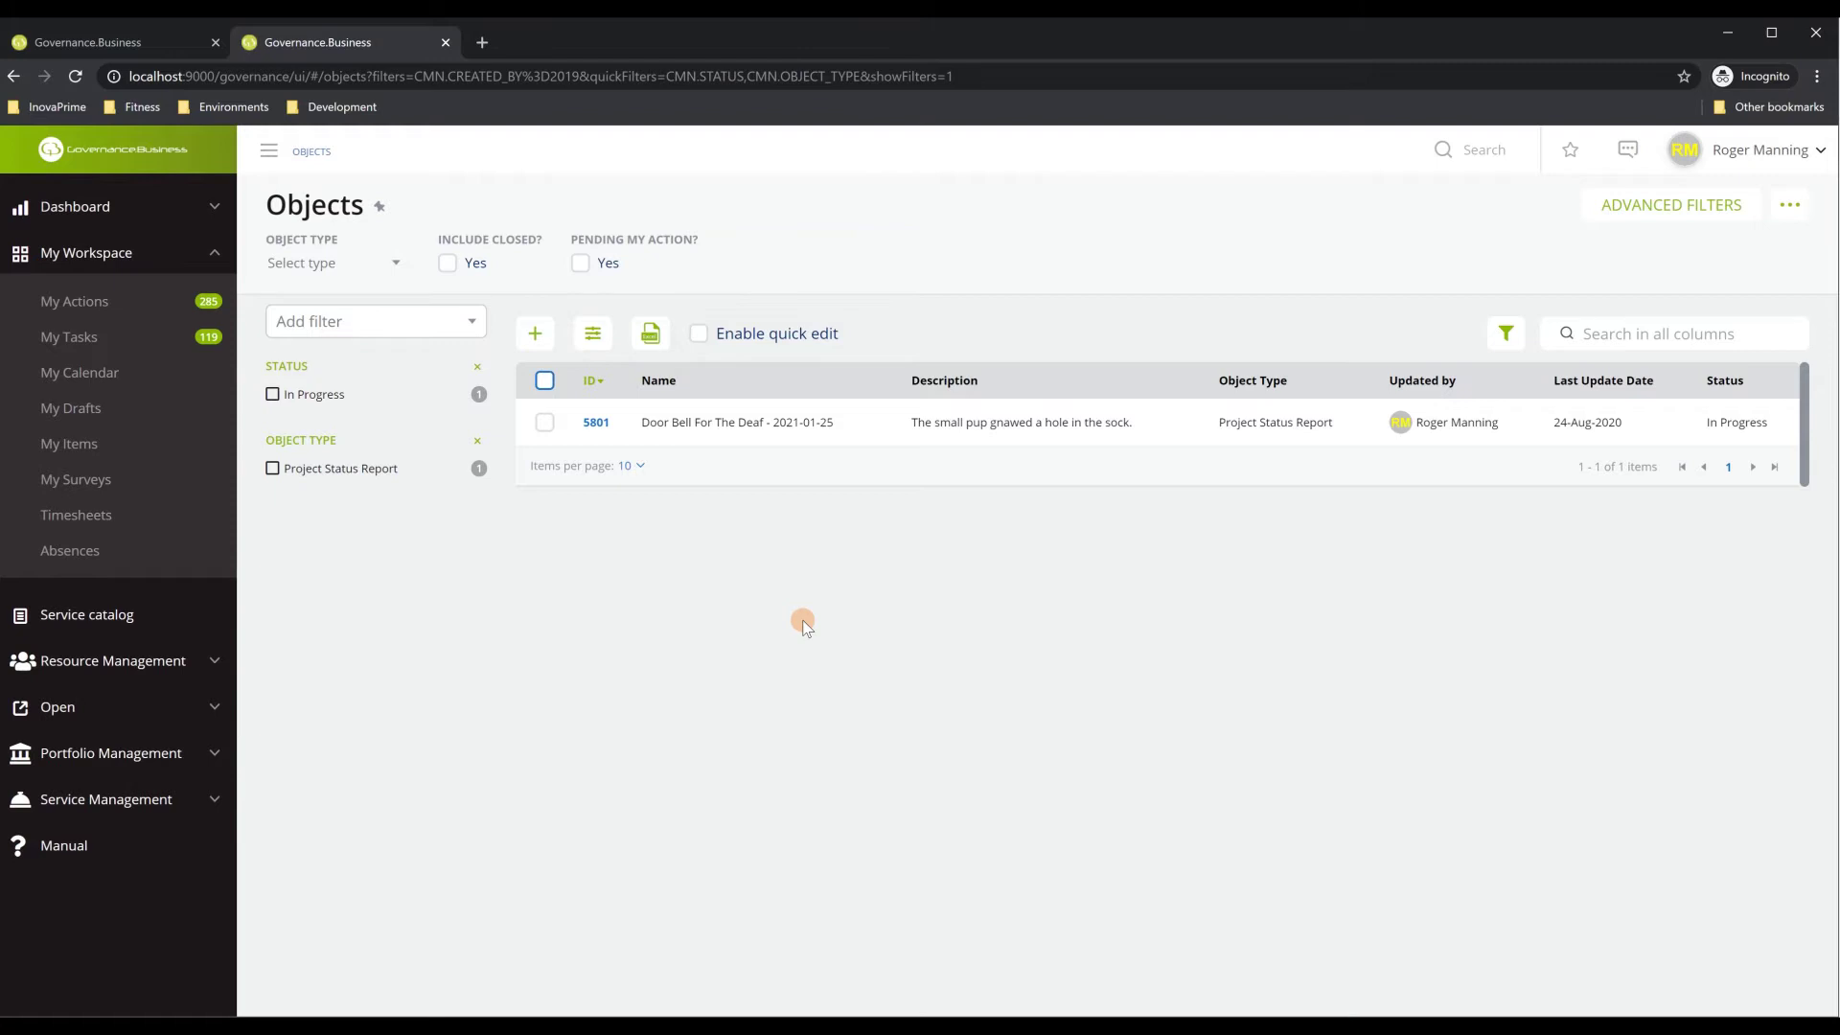
Open My Surveys, which shows an empty list
click(102, 485)
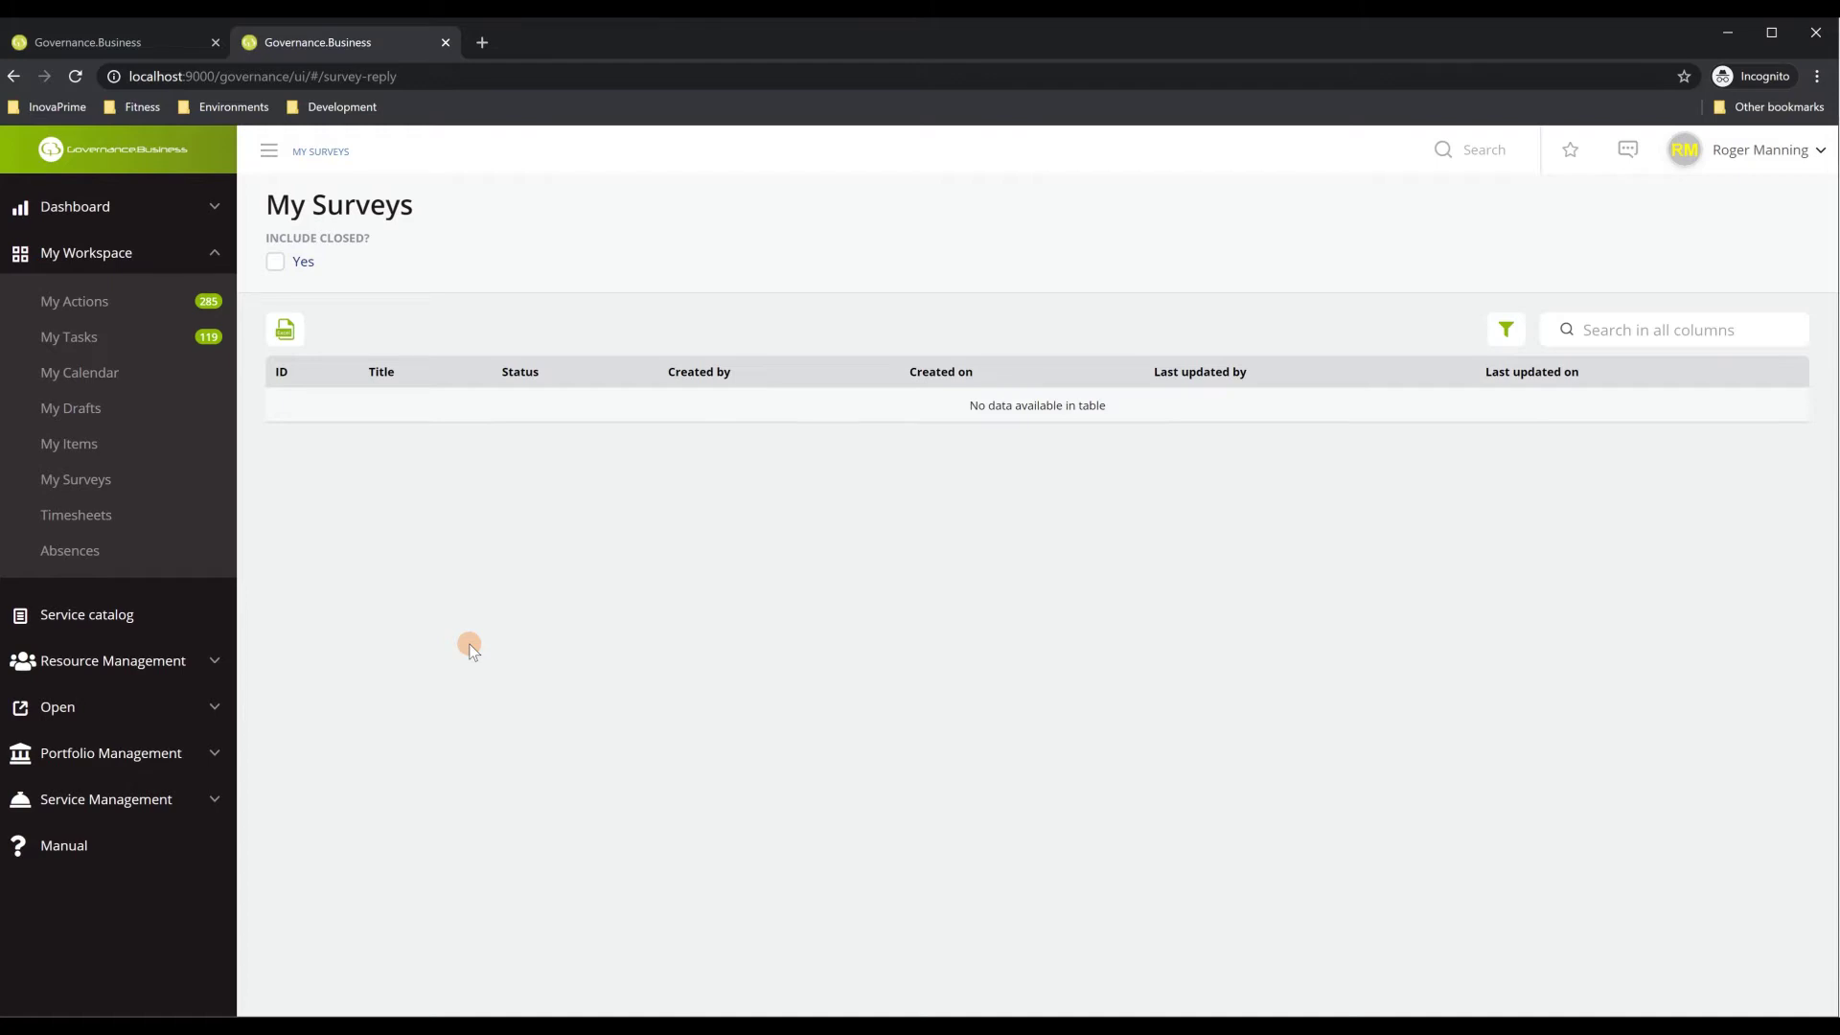
Open My timesheets and include timesheets not yet created, listing May 2020 to April 2021
click(76, 519)
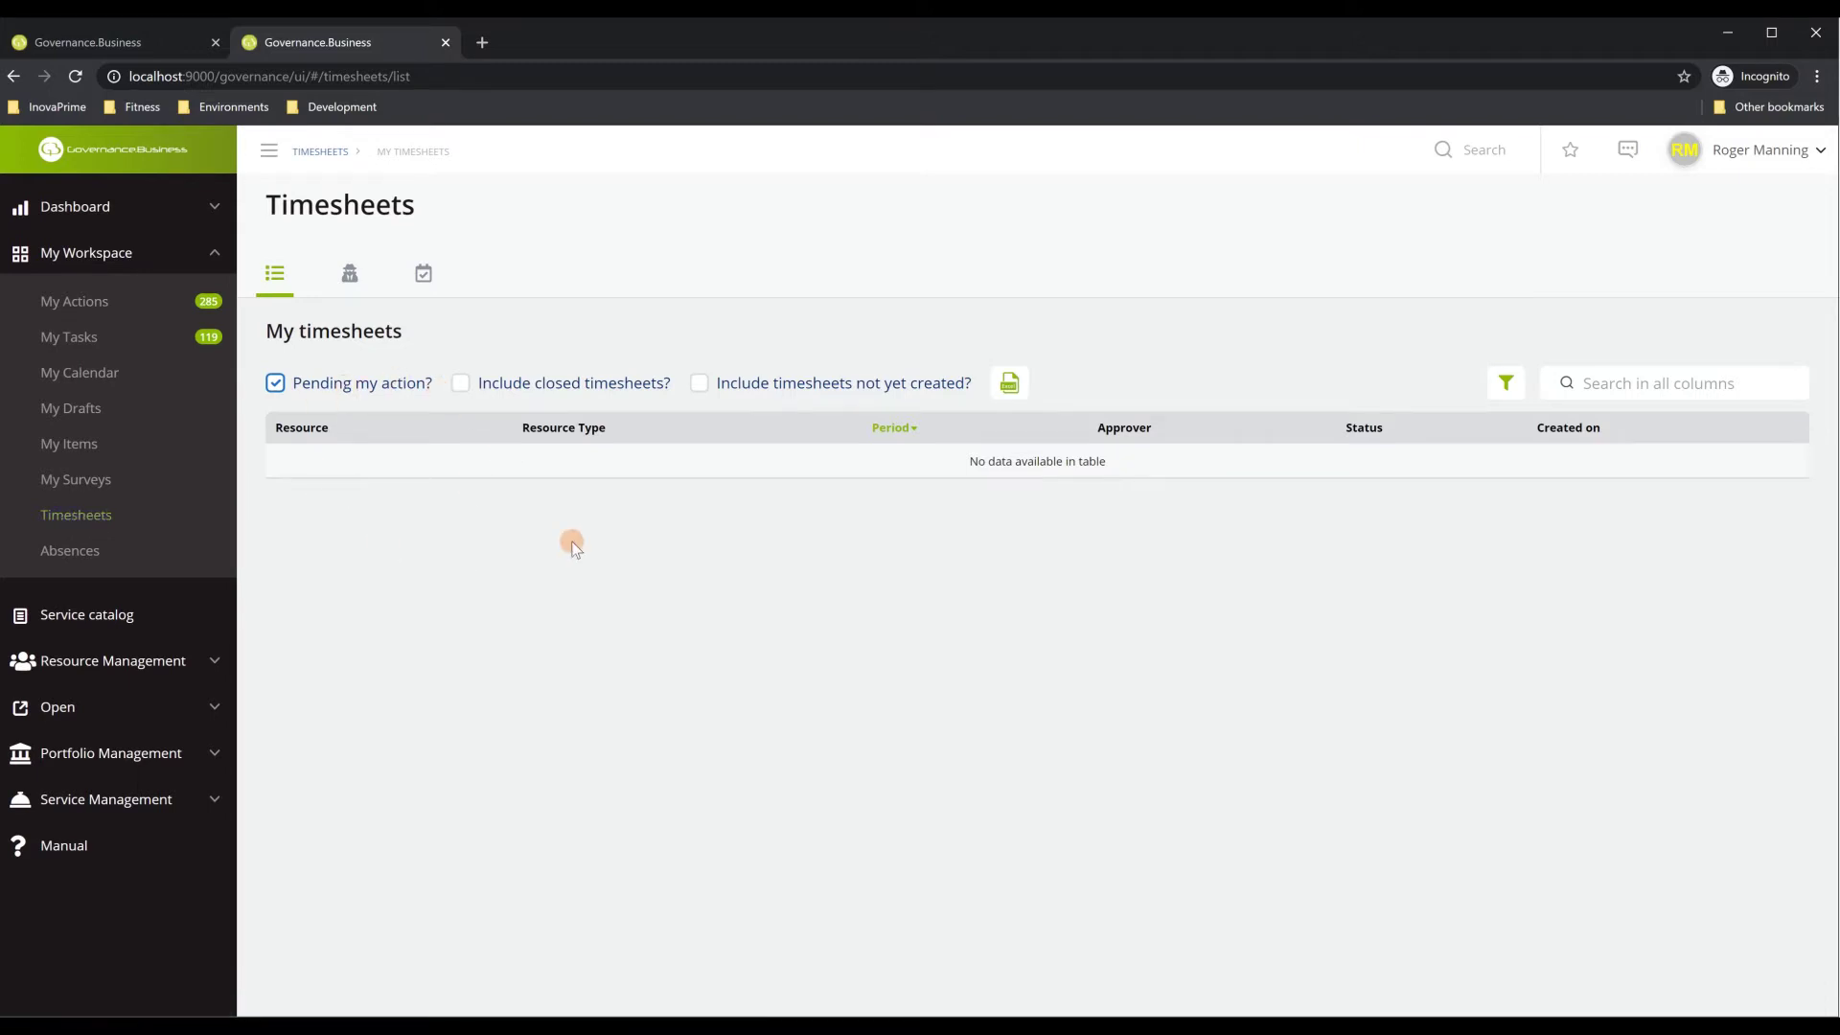
click(701, 383)
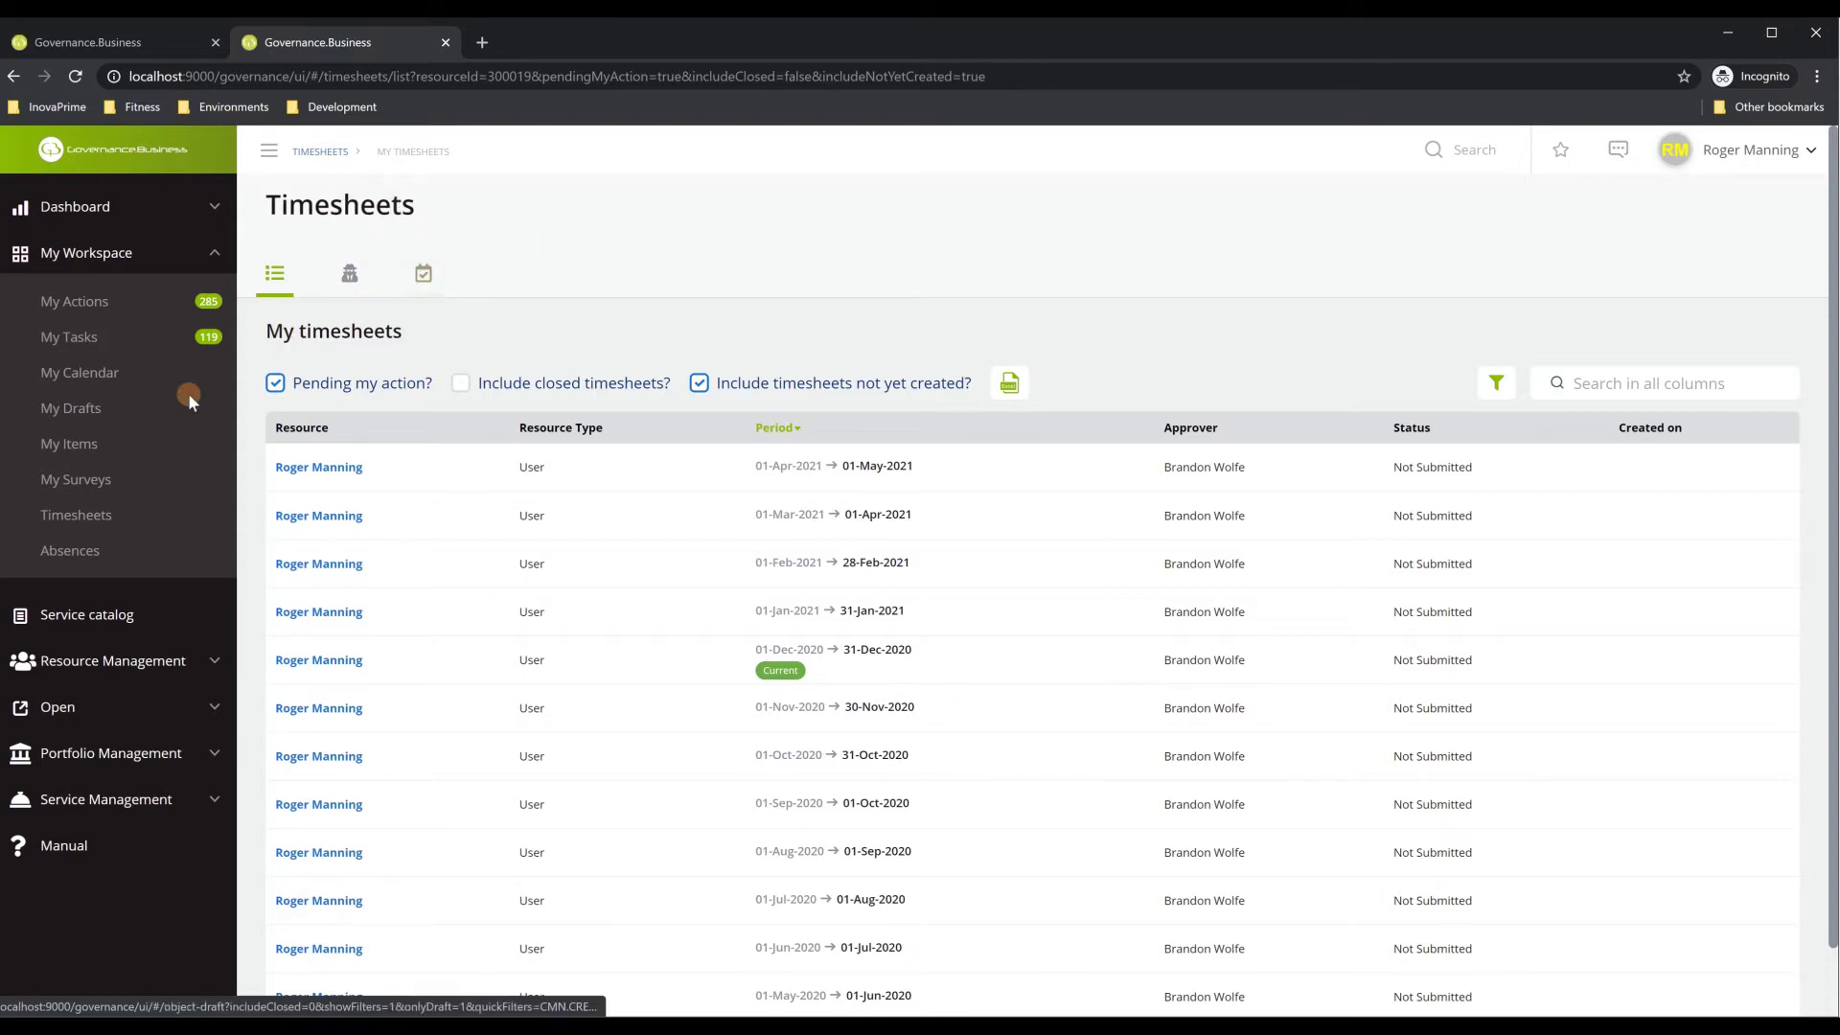
Open Absences to show the 2020 schedule with 22 allowance days unused
click(87, 558)
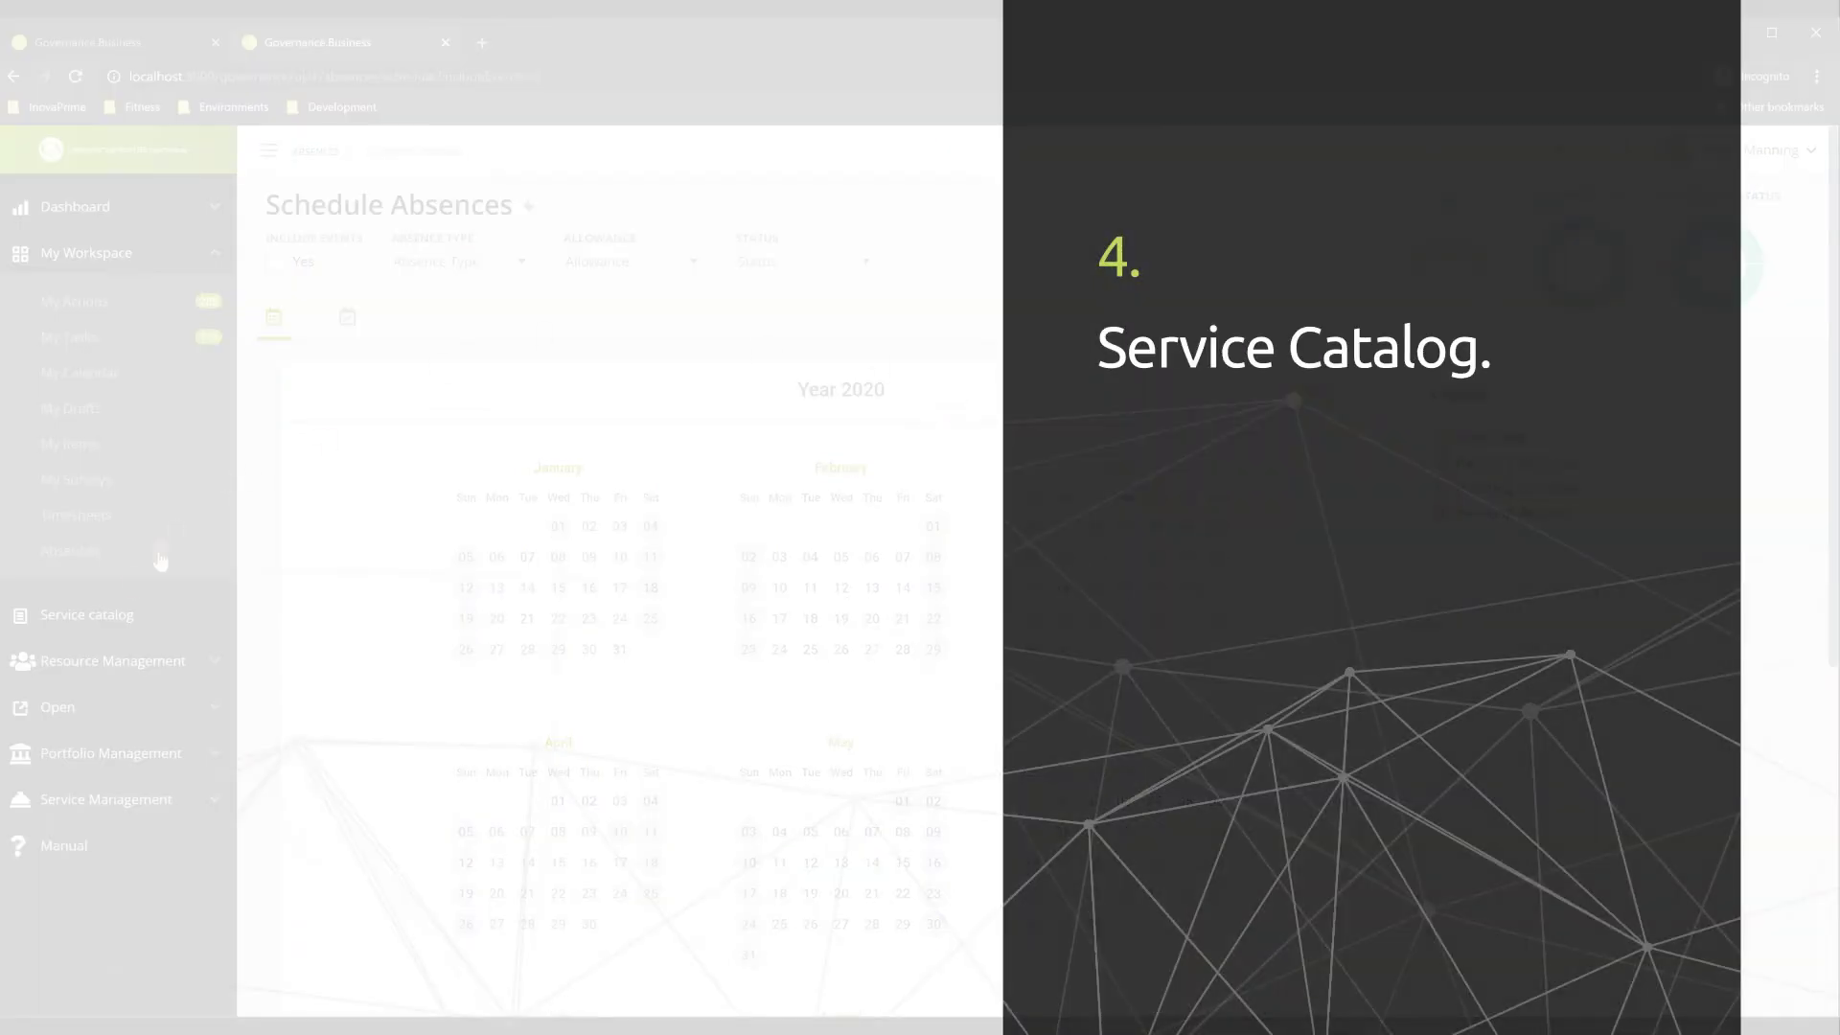
Open the Service catalog and browse the Delivery, Demand, Corporate and Human Resources categories
click(111, 616)
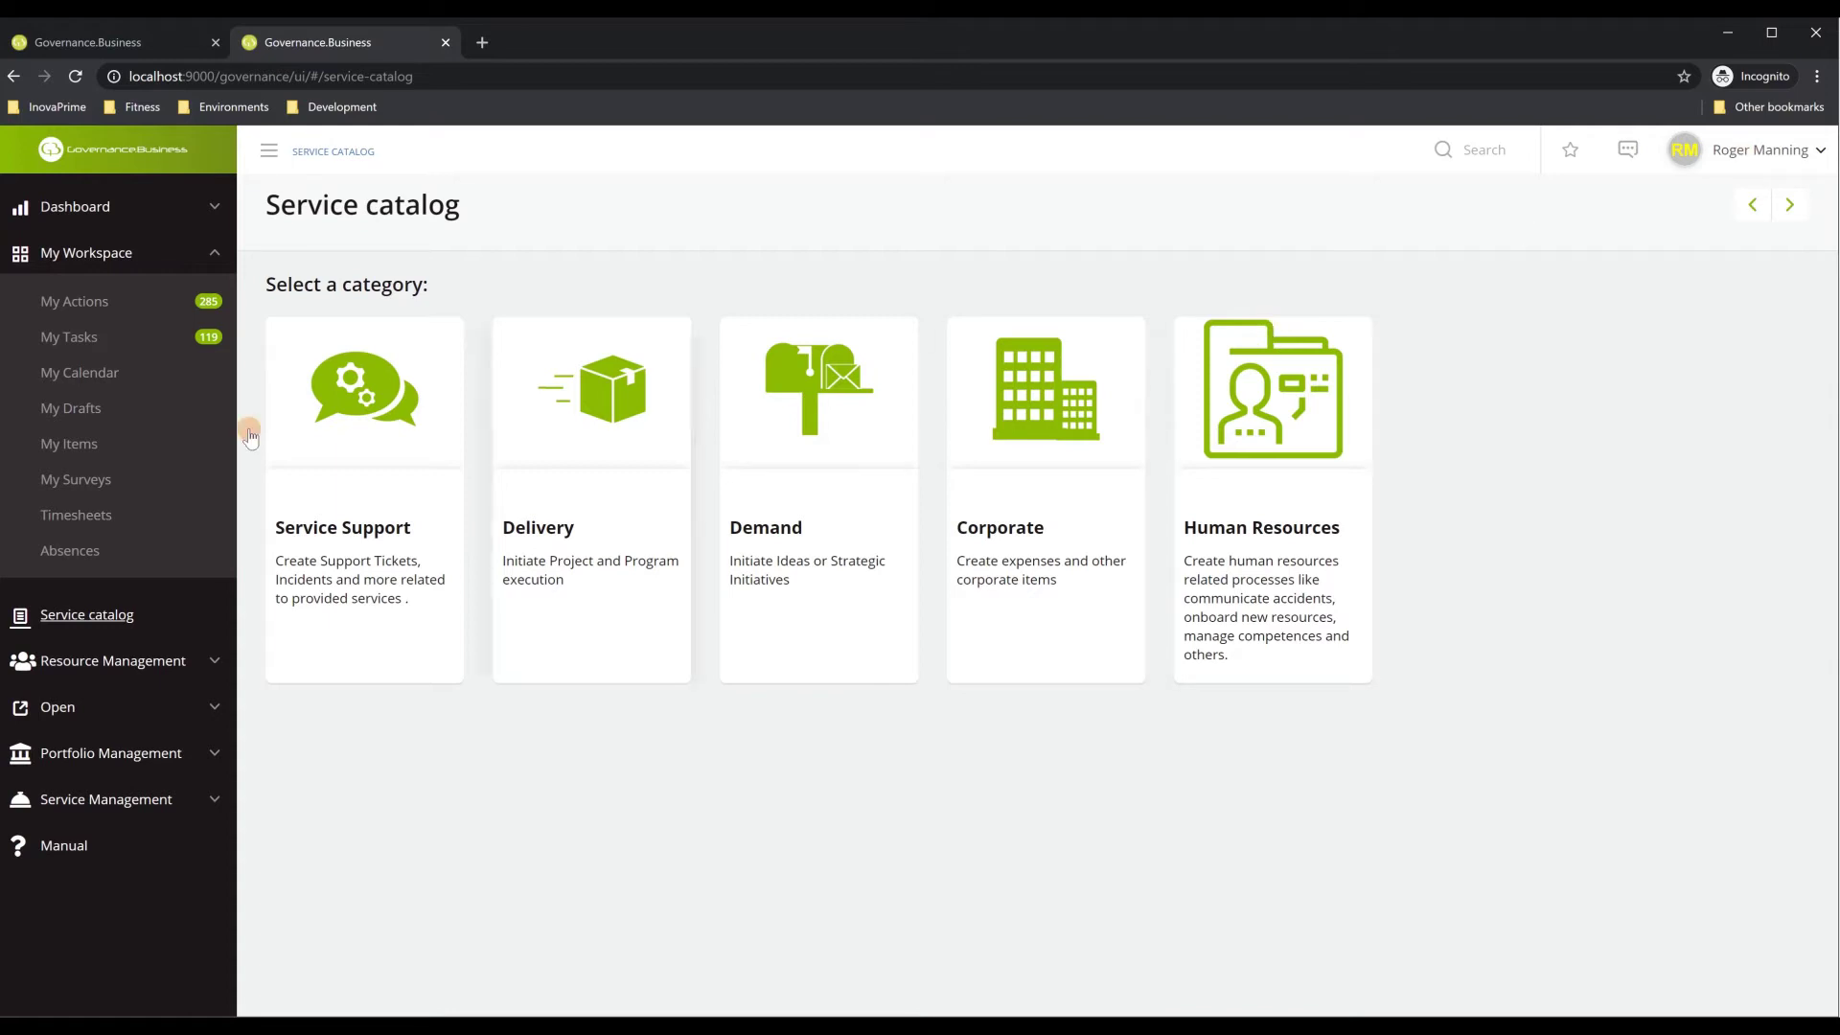
click(602, 418)
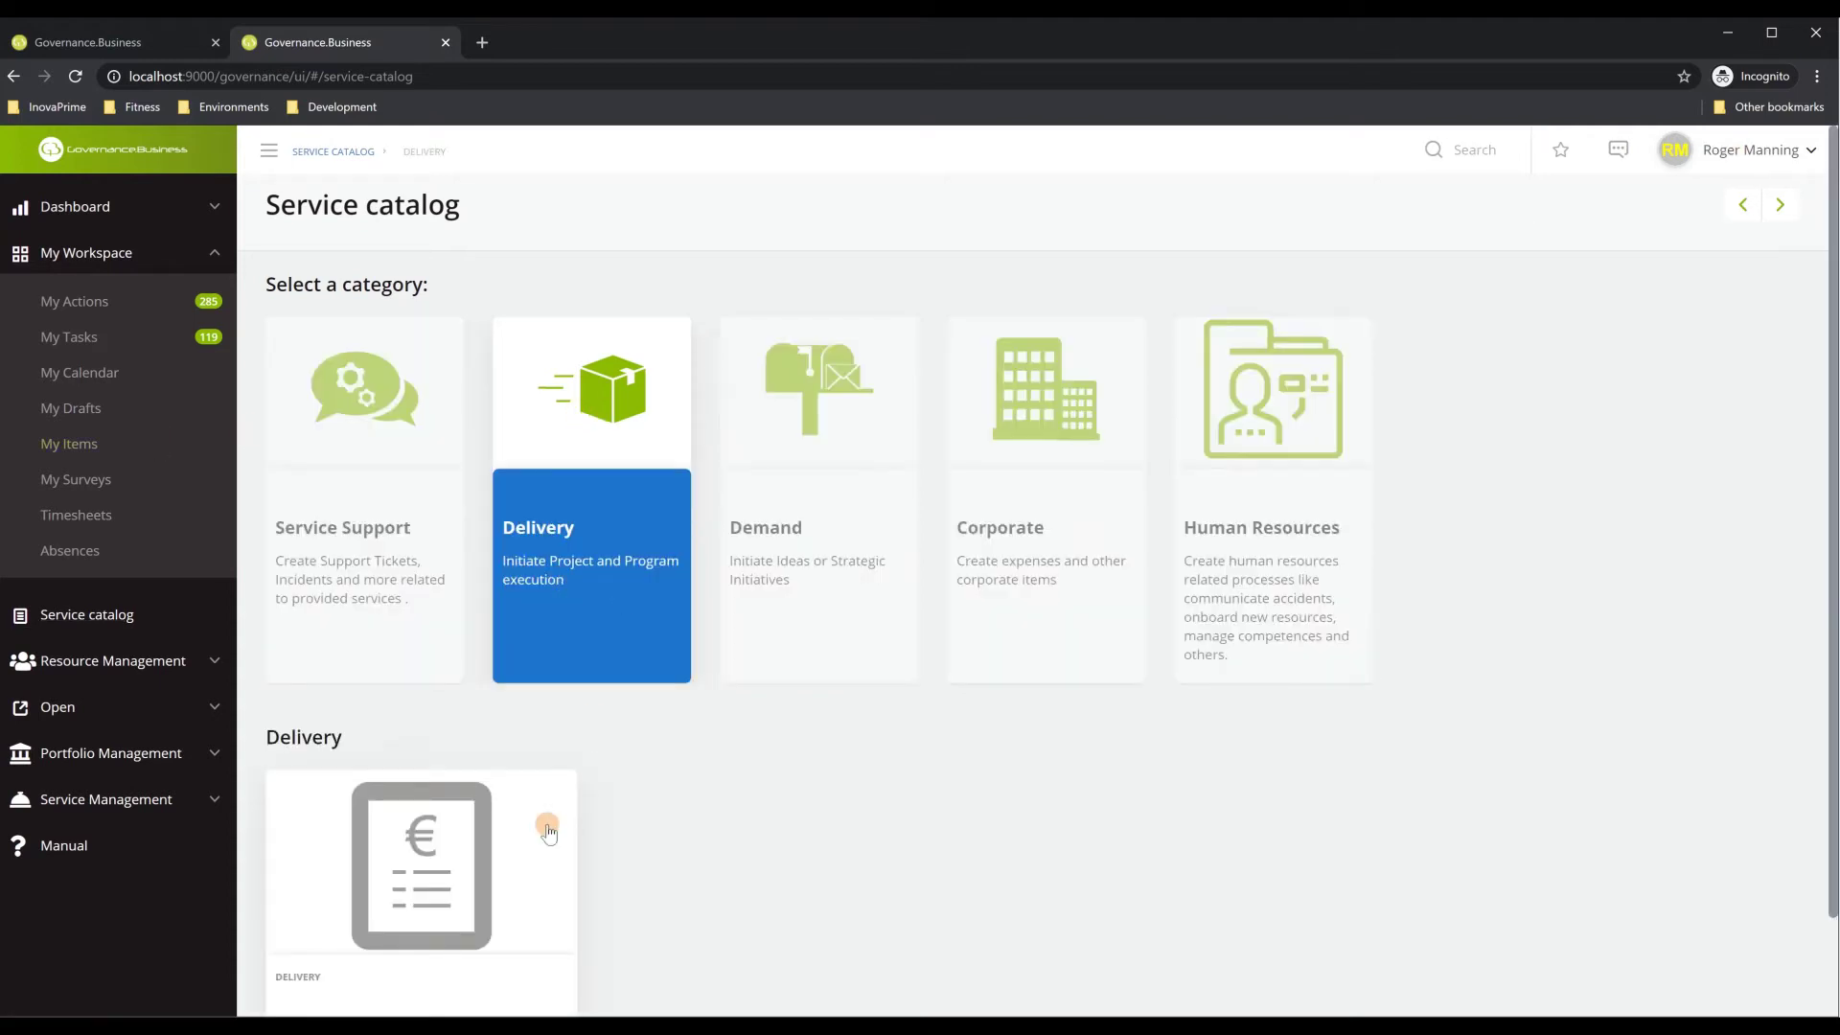
scroll(547, 830, down, 1)
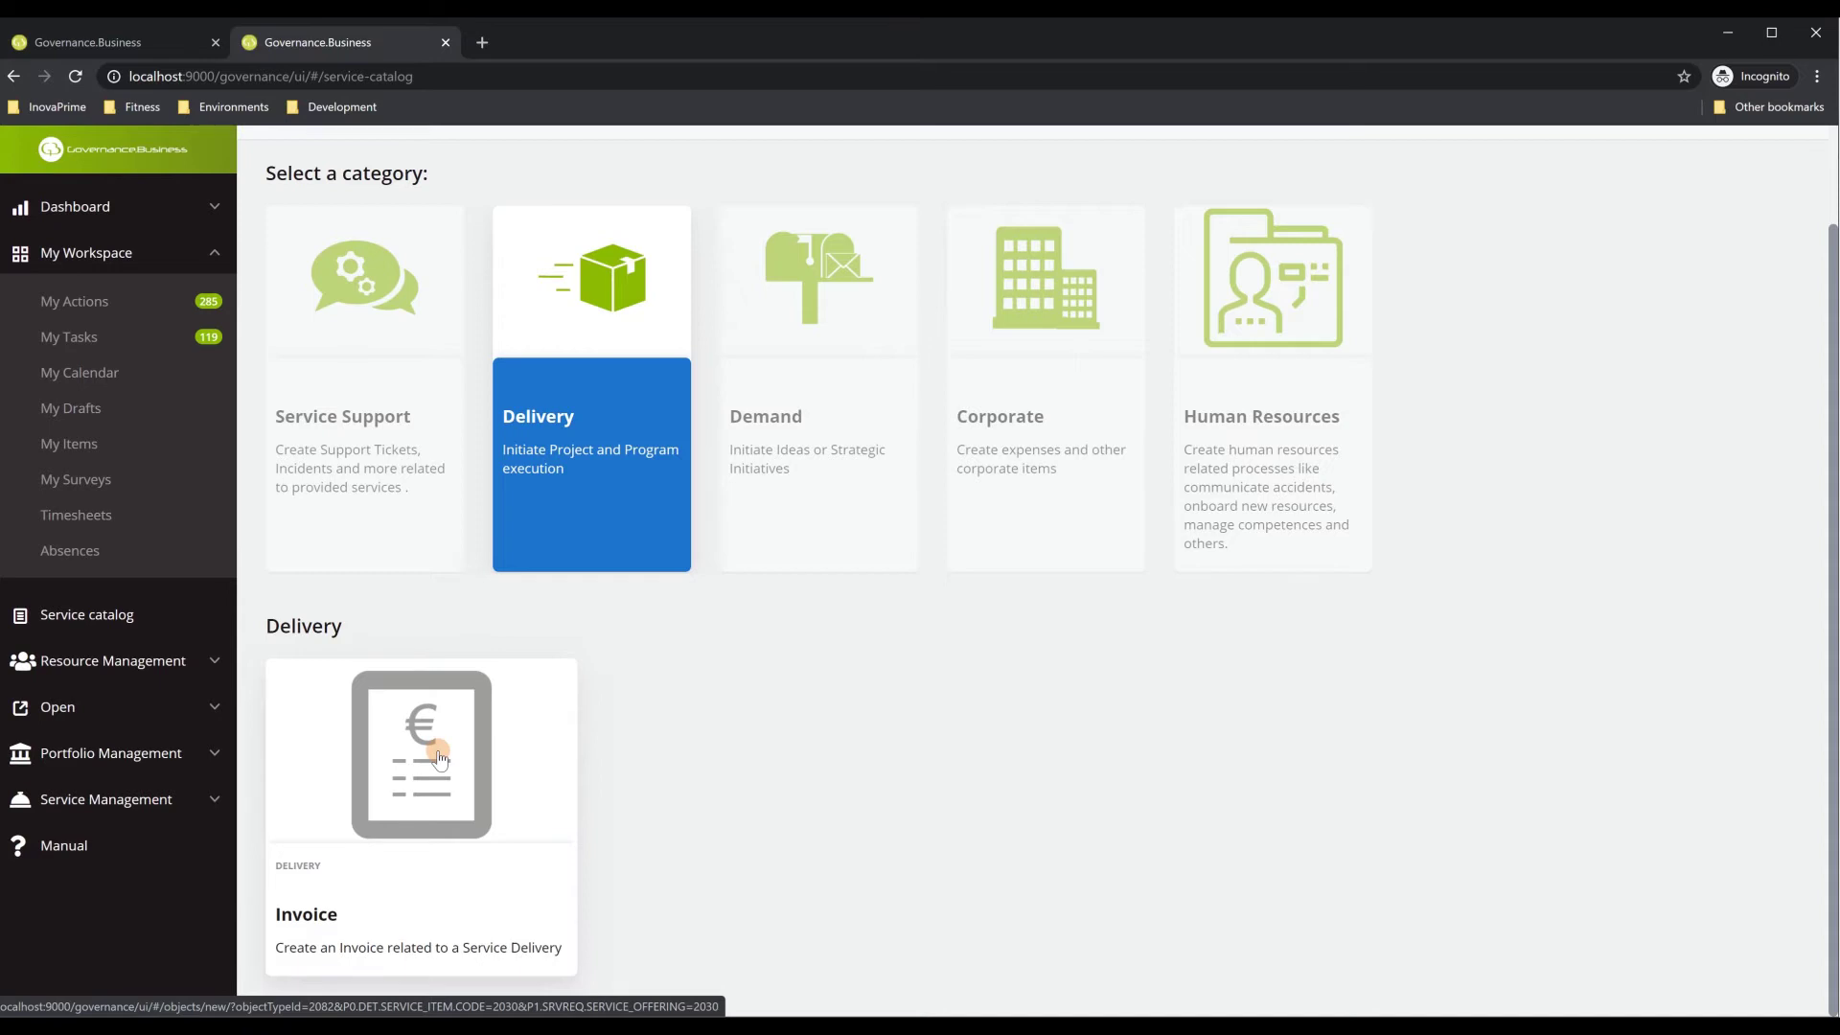
click(810, 336)
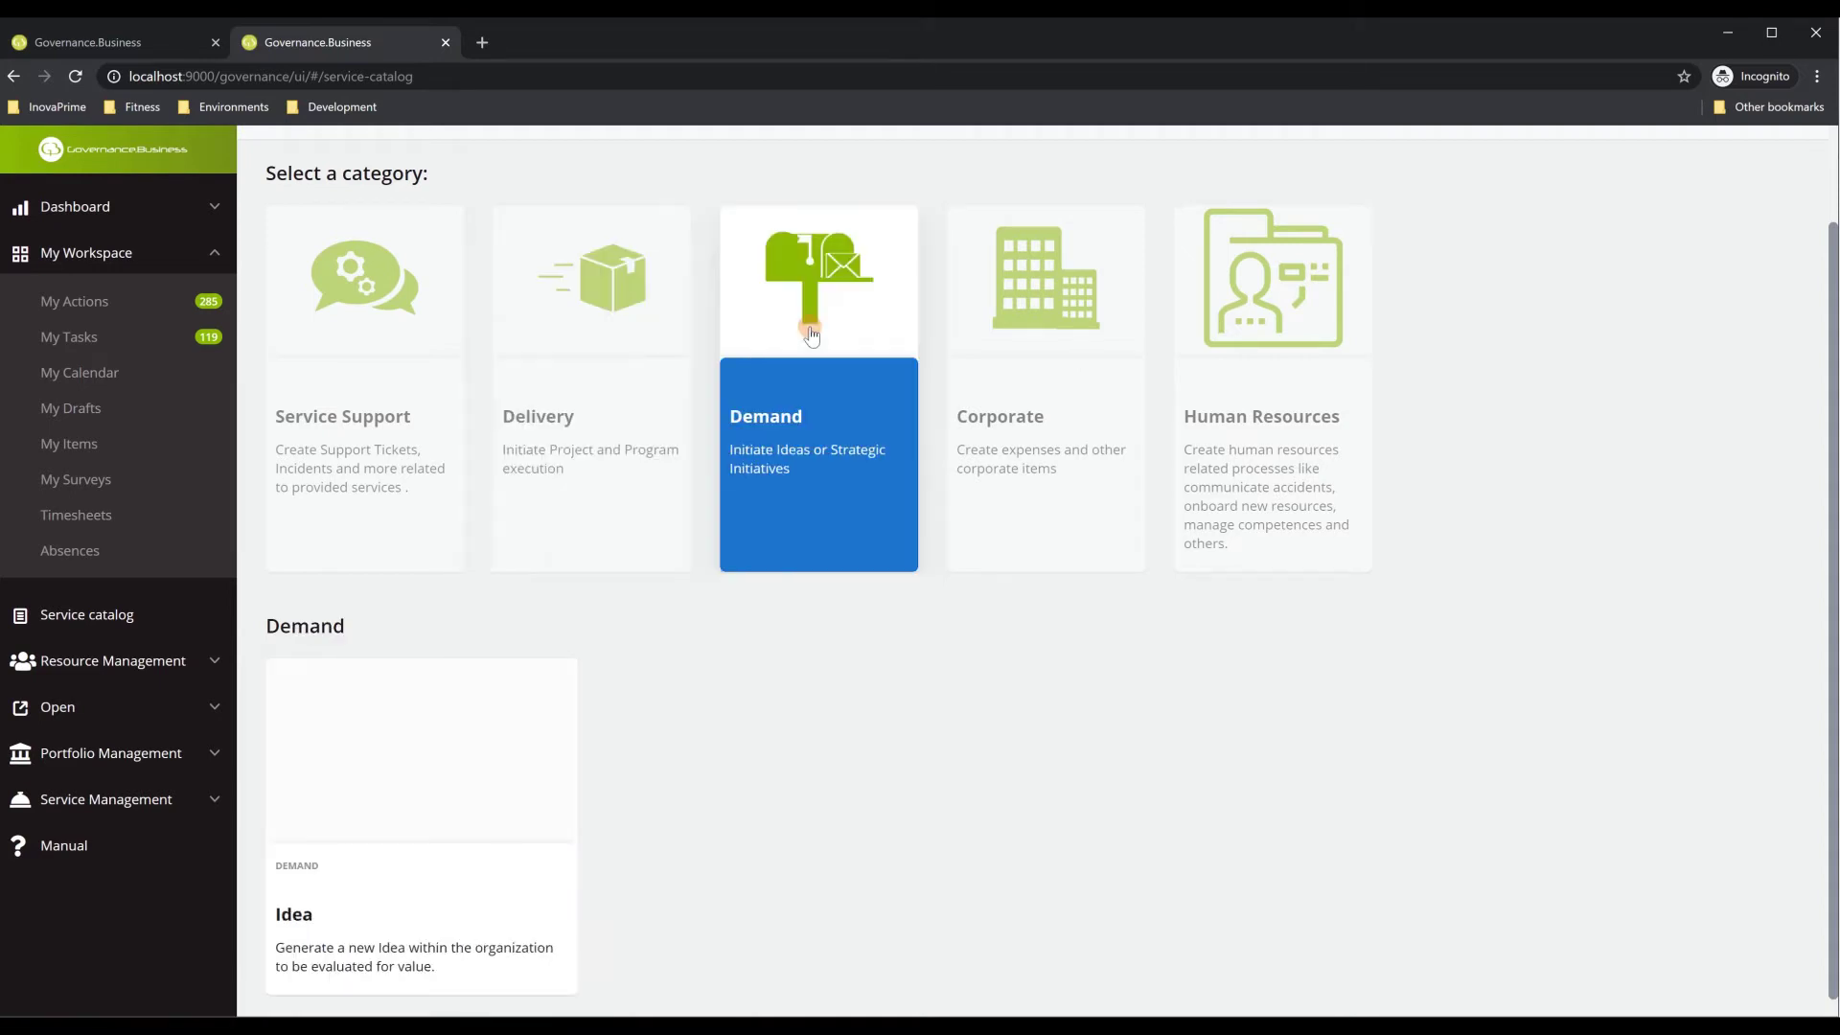
click(1062, 345)
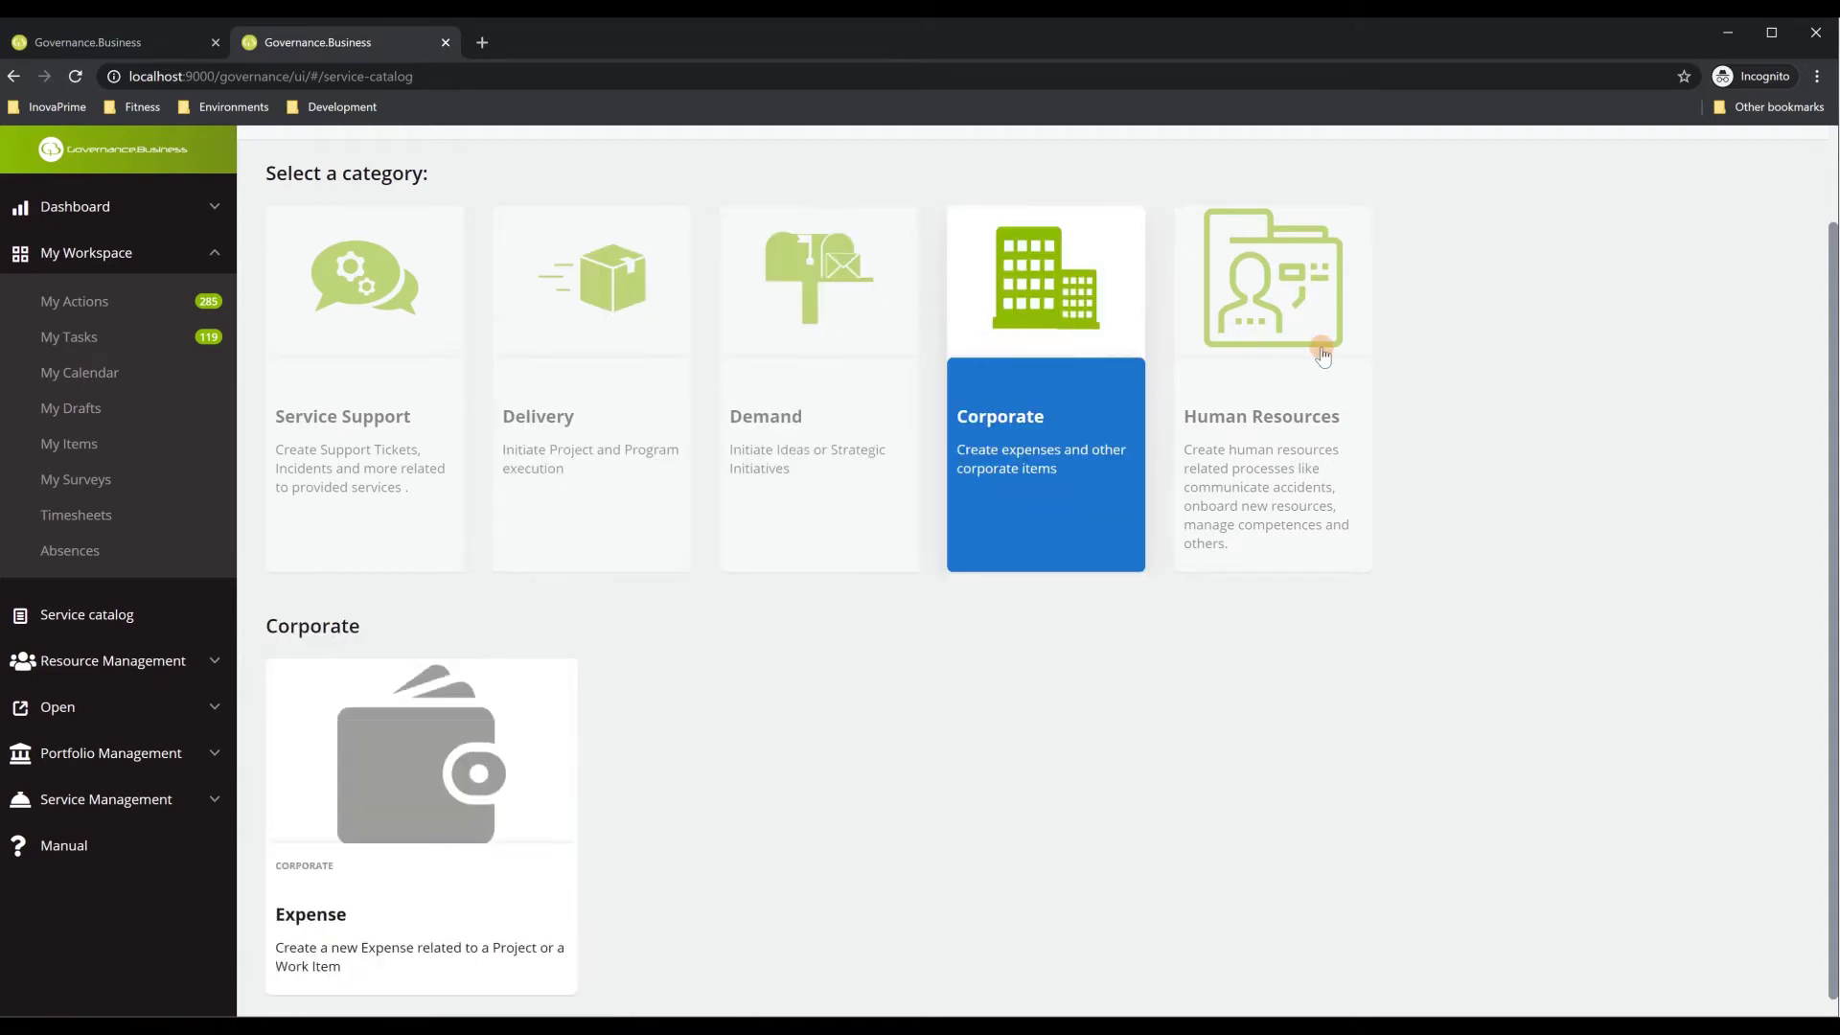
click(1323, 357)
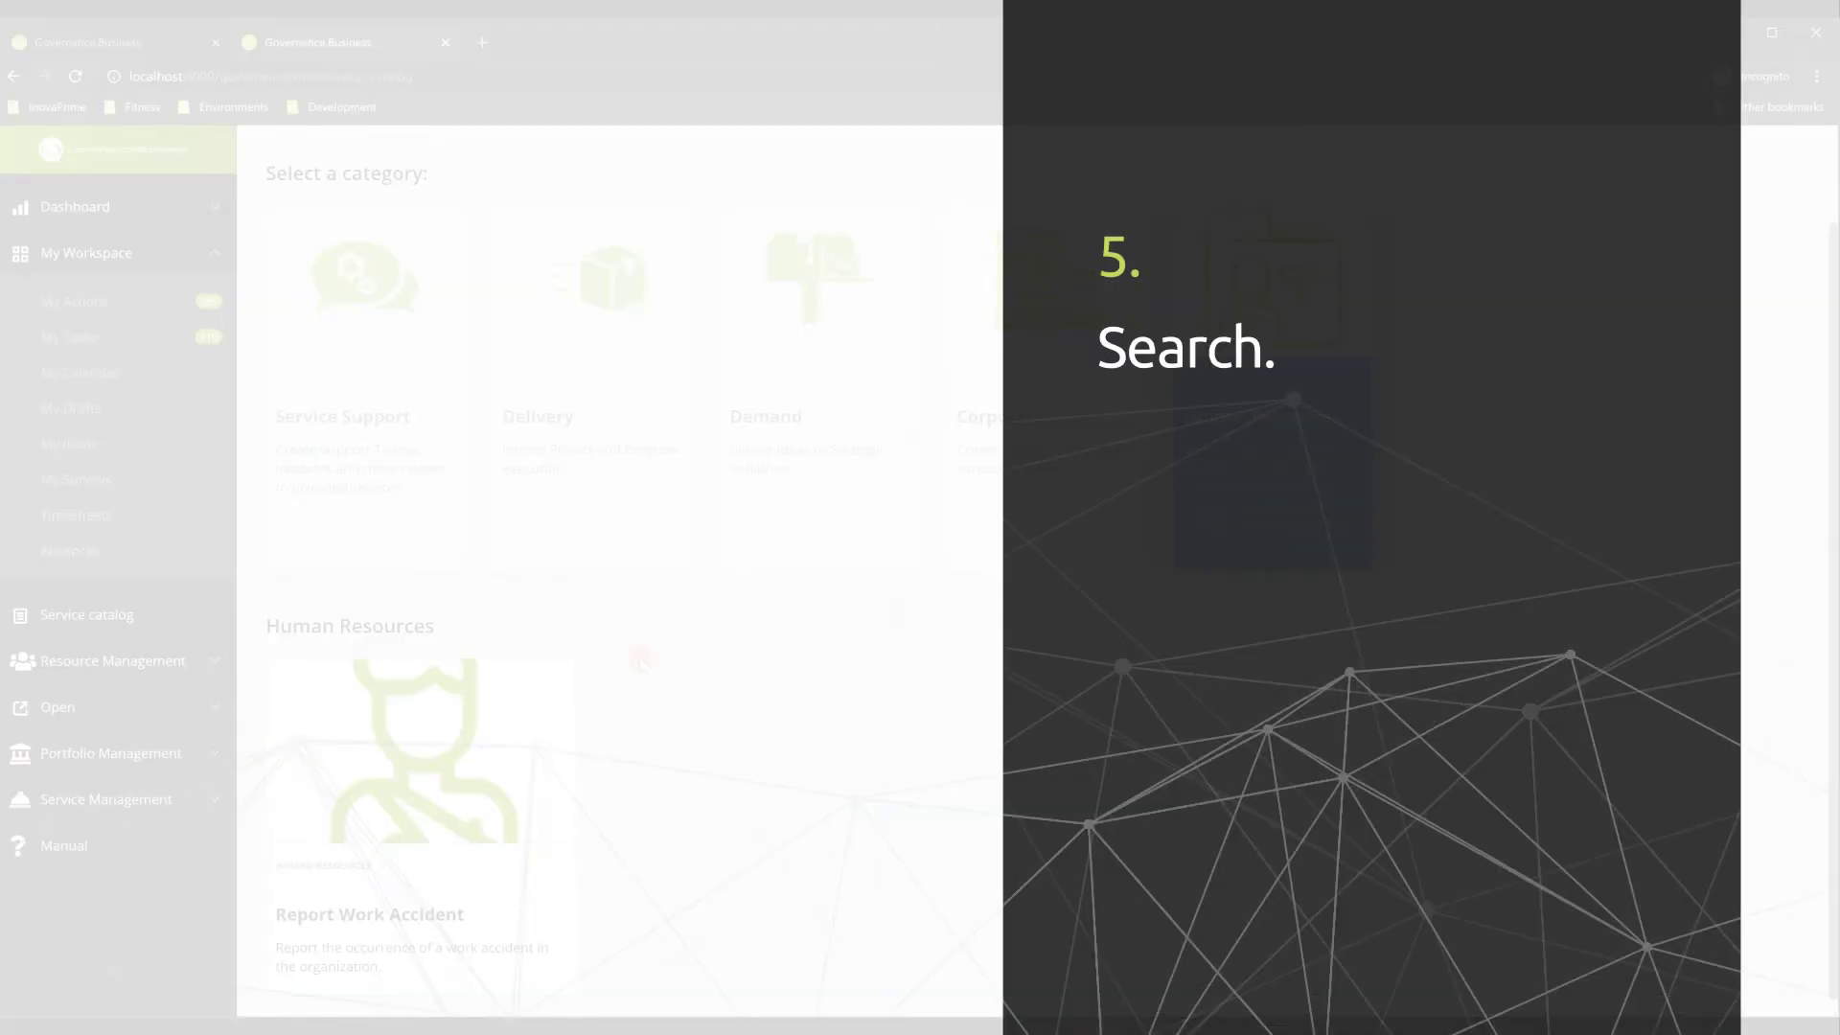
Search the whole system for 'tata' to list the matching project, expense and reports
scroll(838, 663, up, 1)
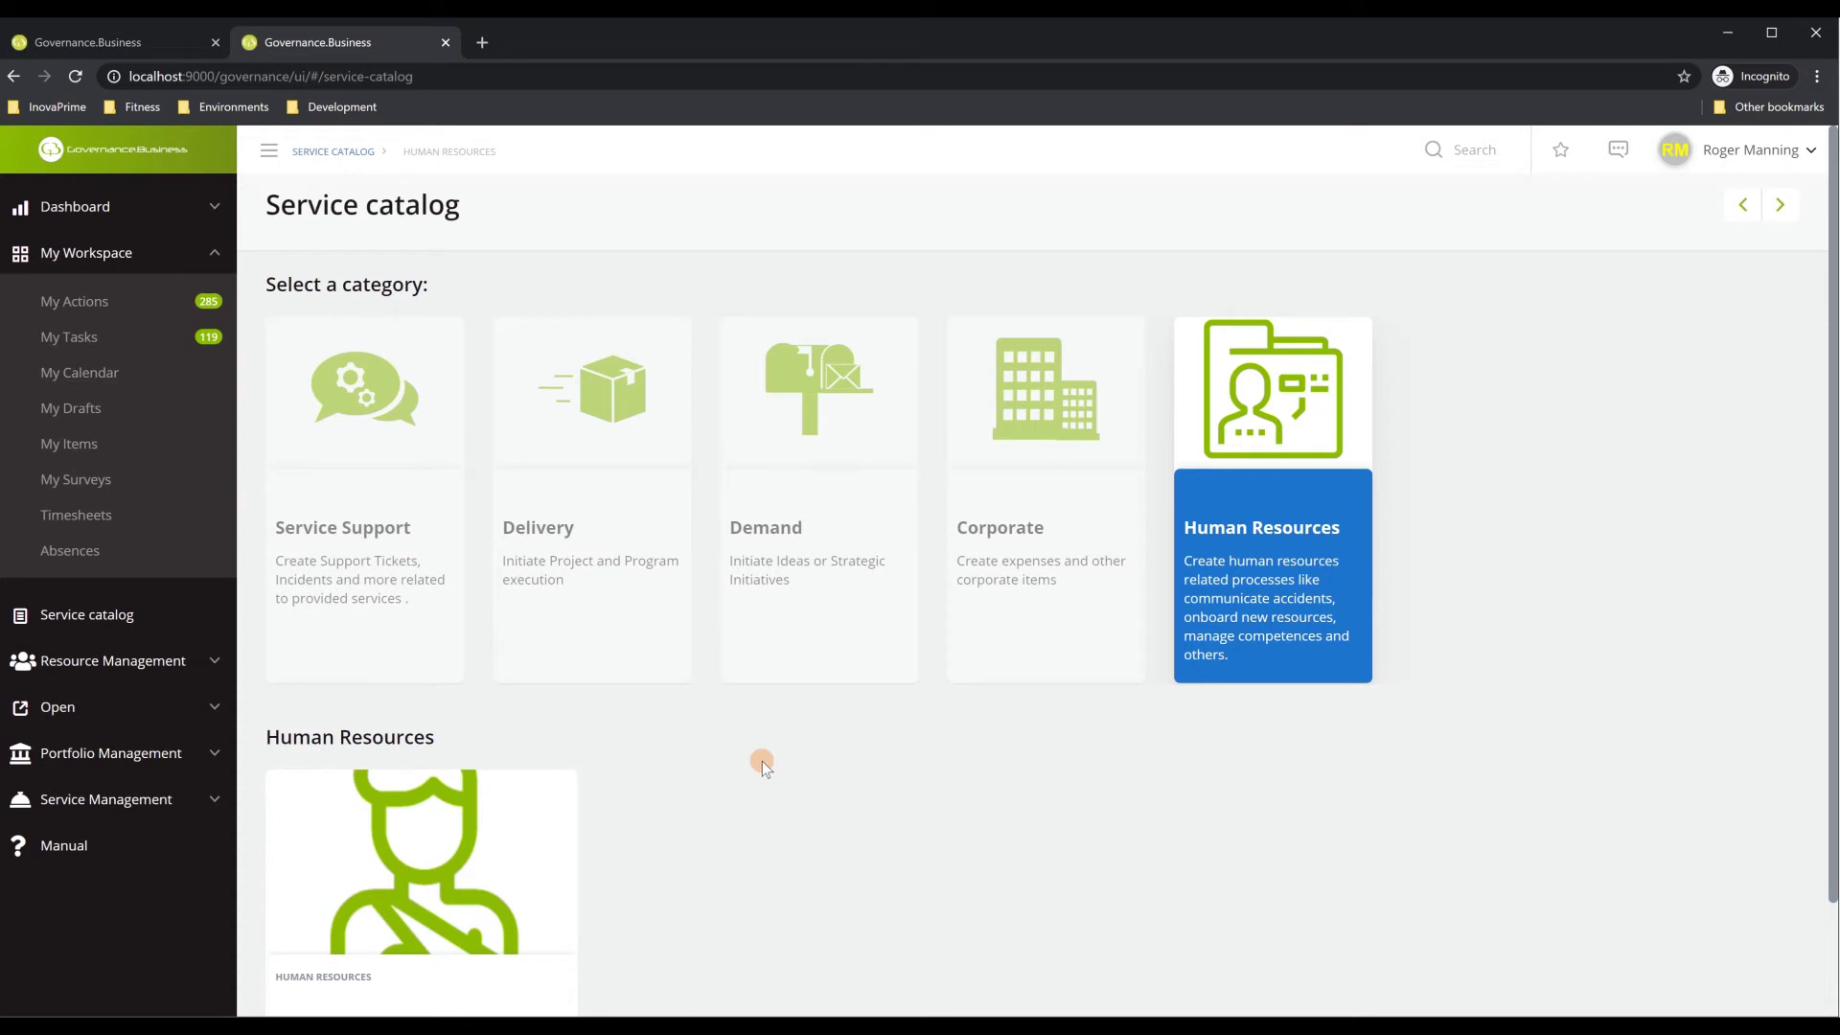
click(1477, 159)
text(tata)
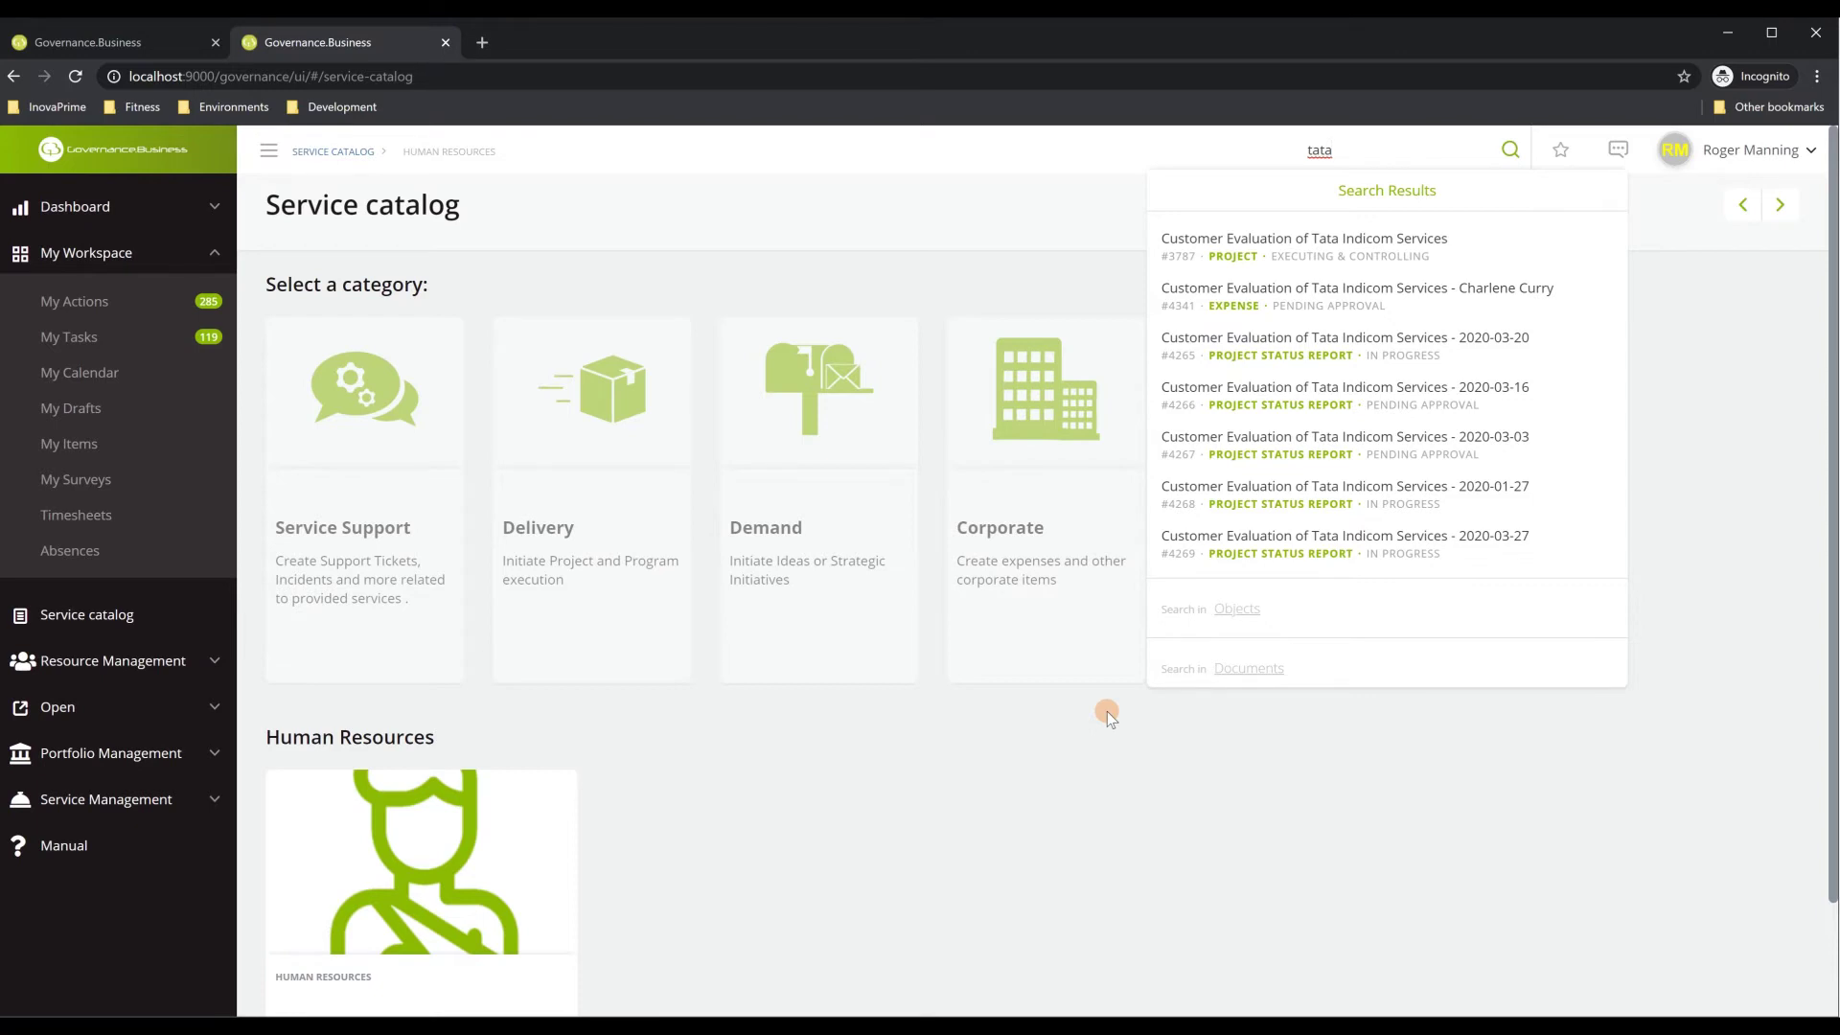
Go to Search Objects to list all 921 objects
click(151, 710)
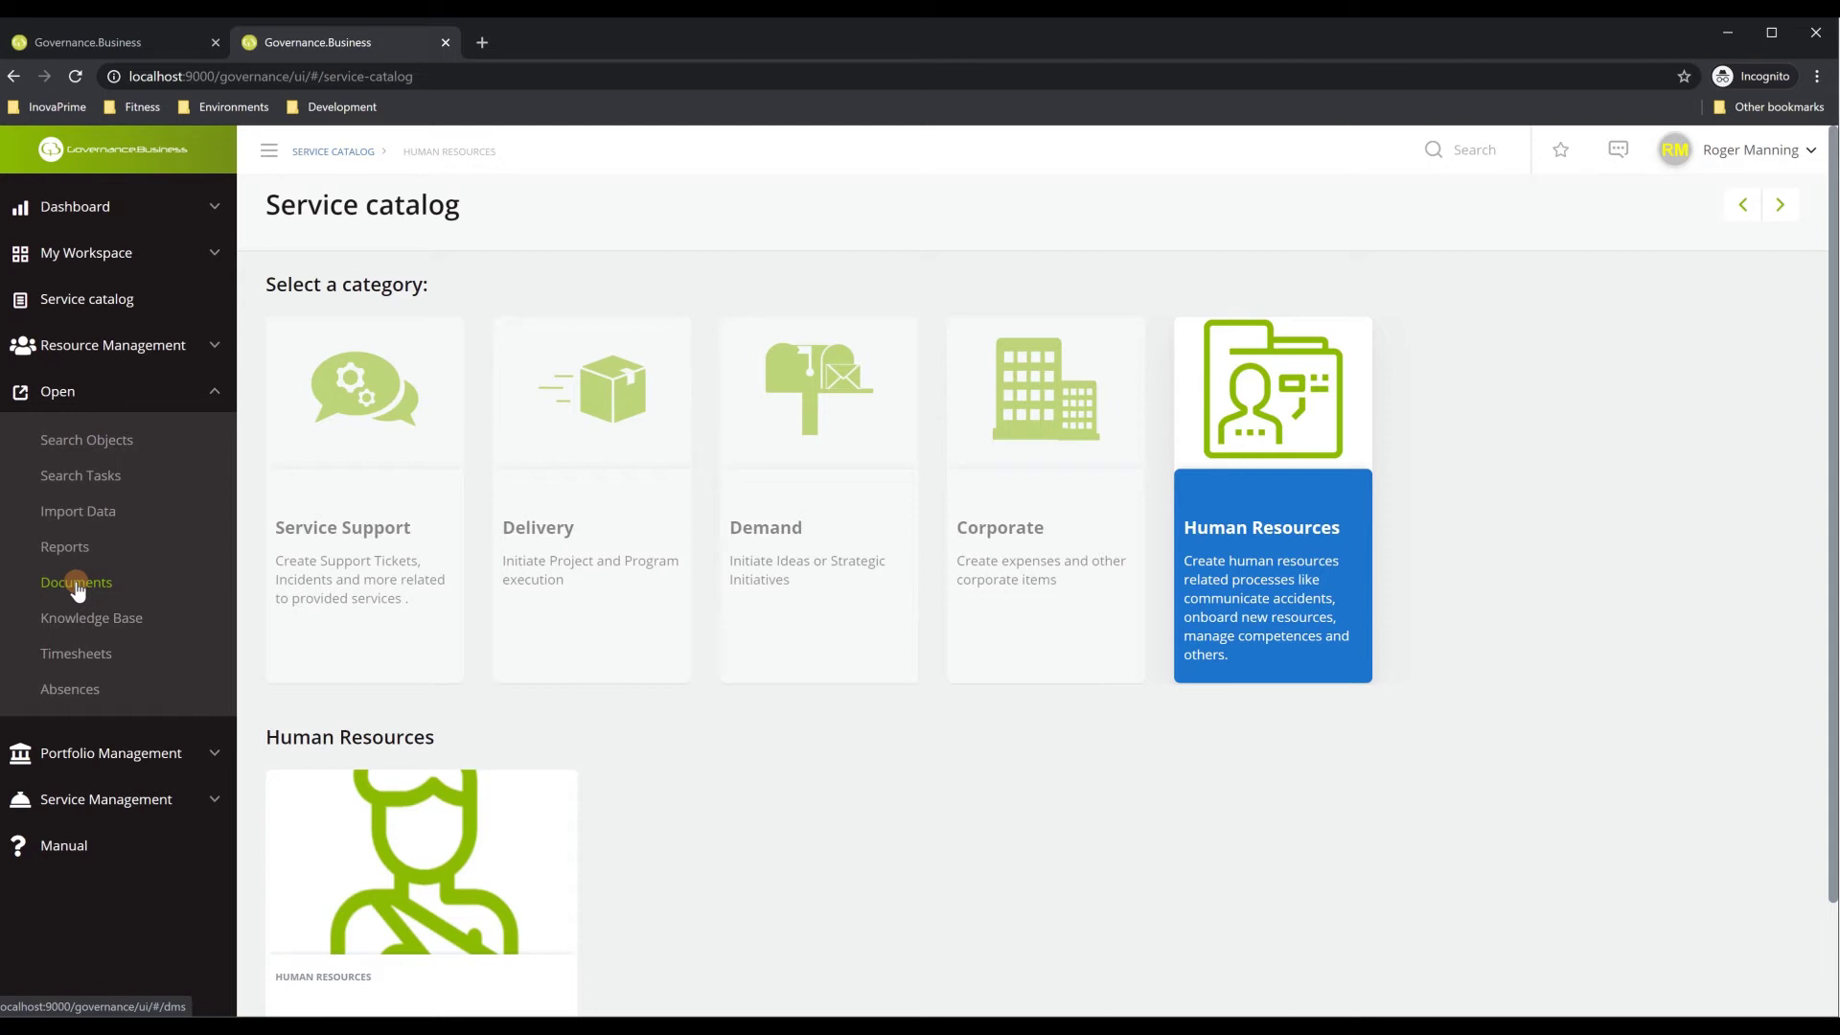
click(99, 446)
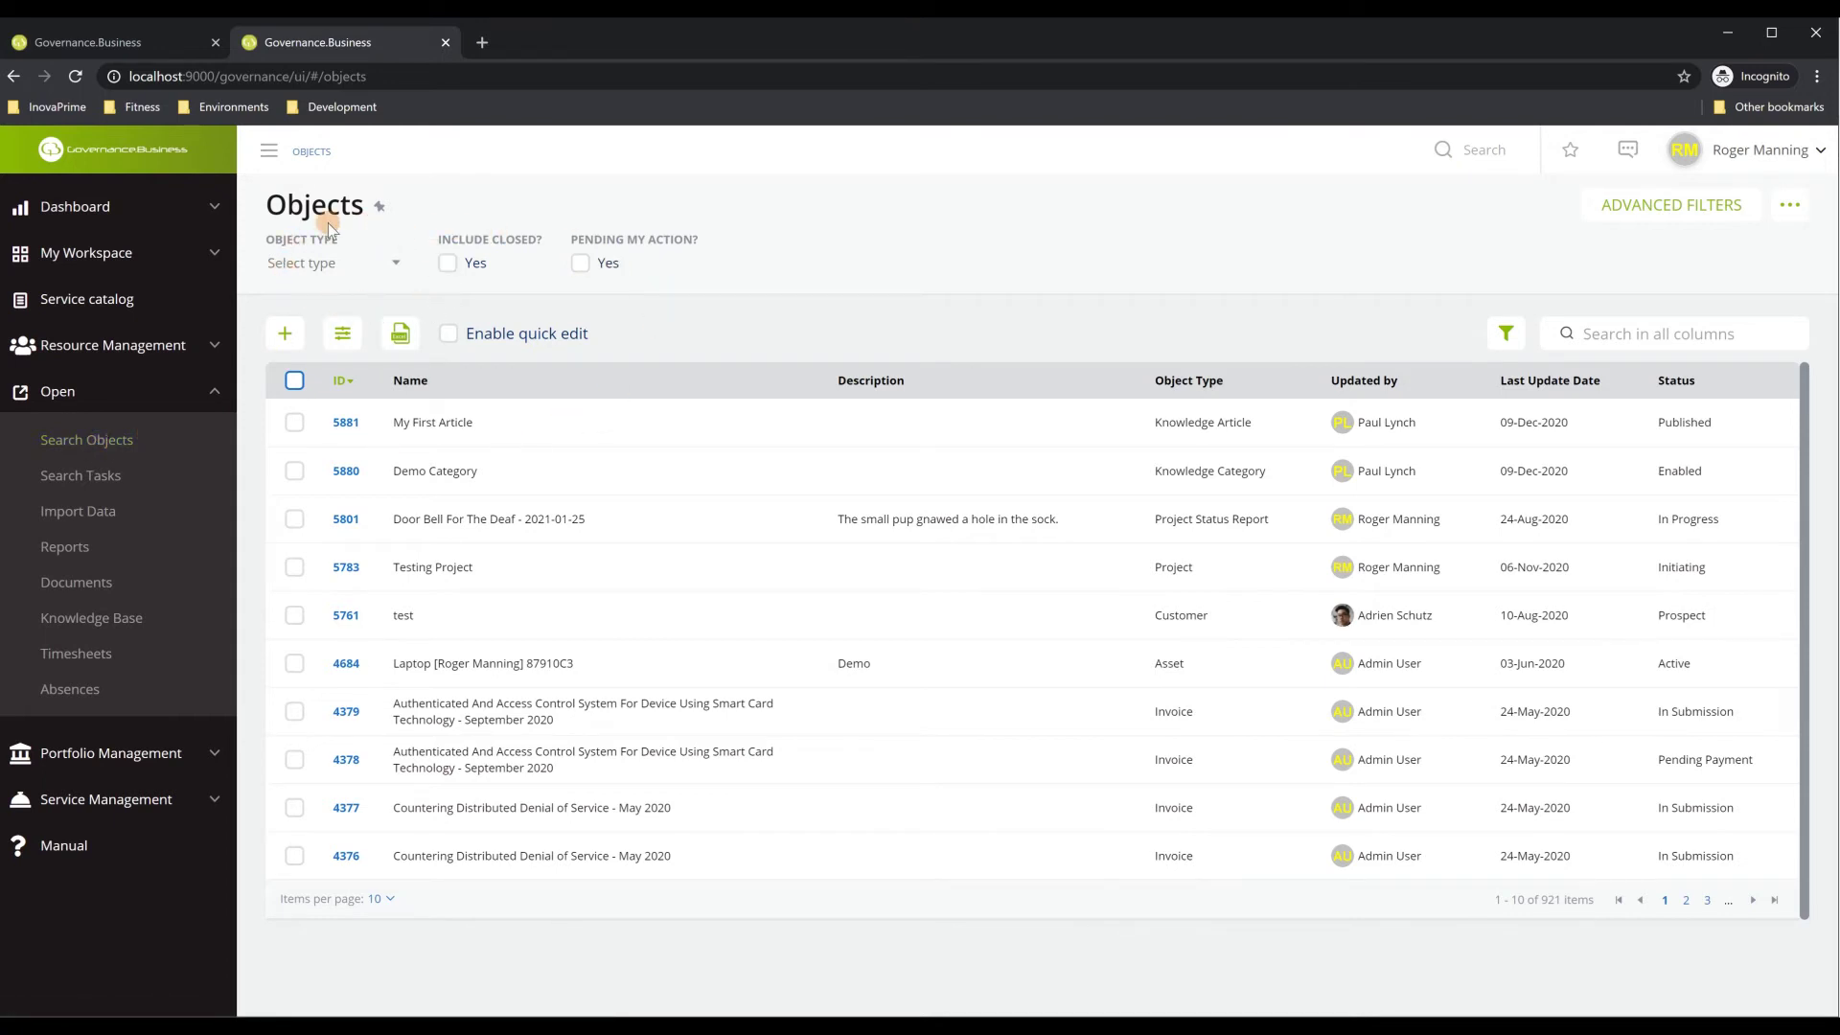
Filter the Objects list to the Expense type (20 items) and bring up Advanced Filters
click(365, 268)
text(exp)
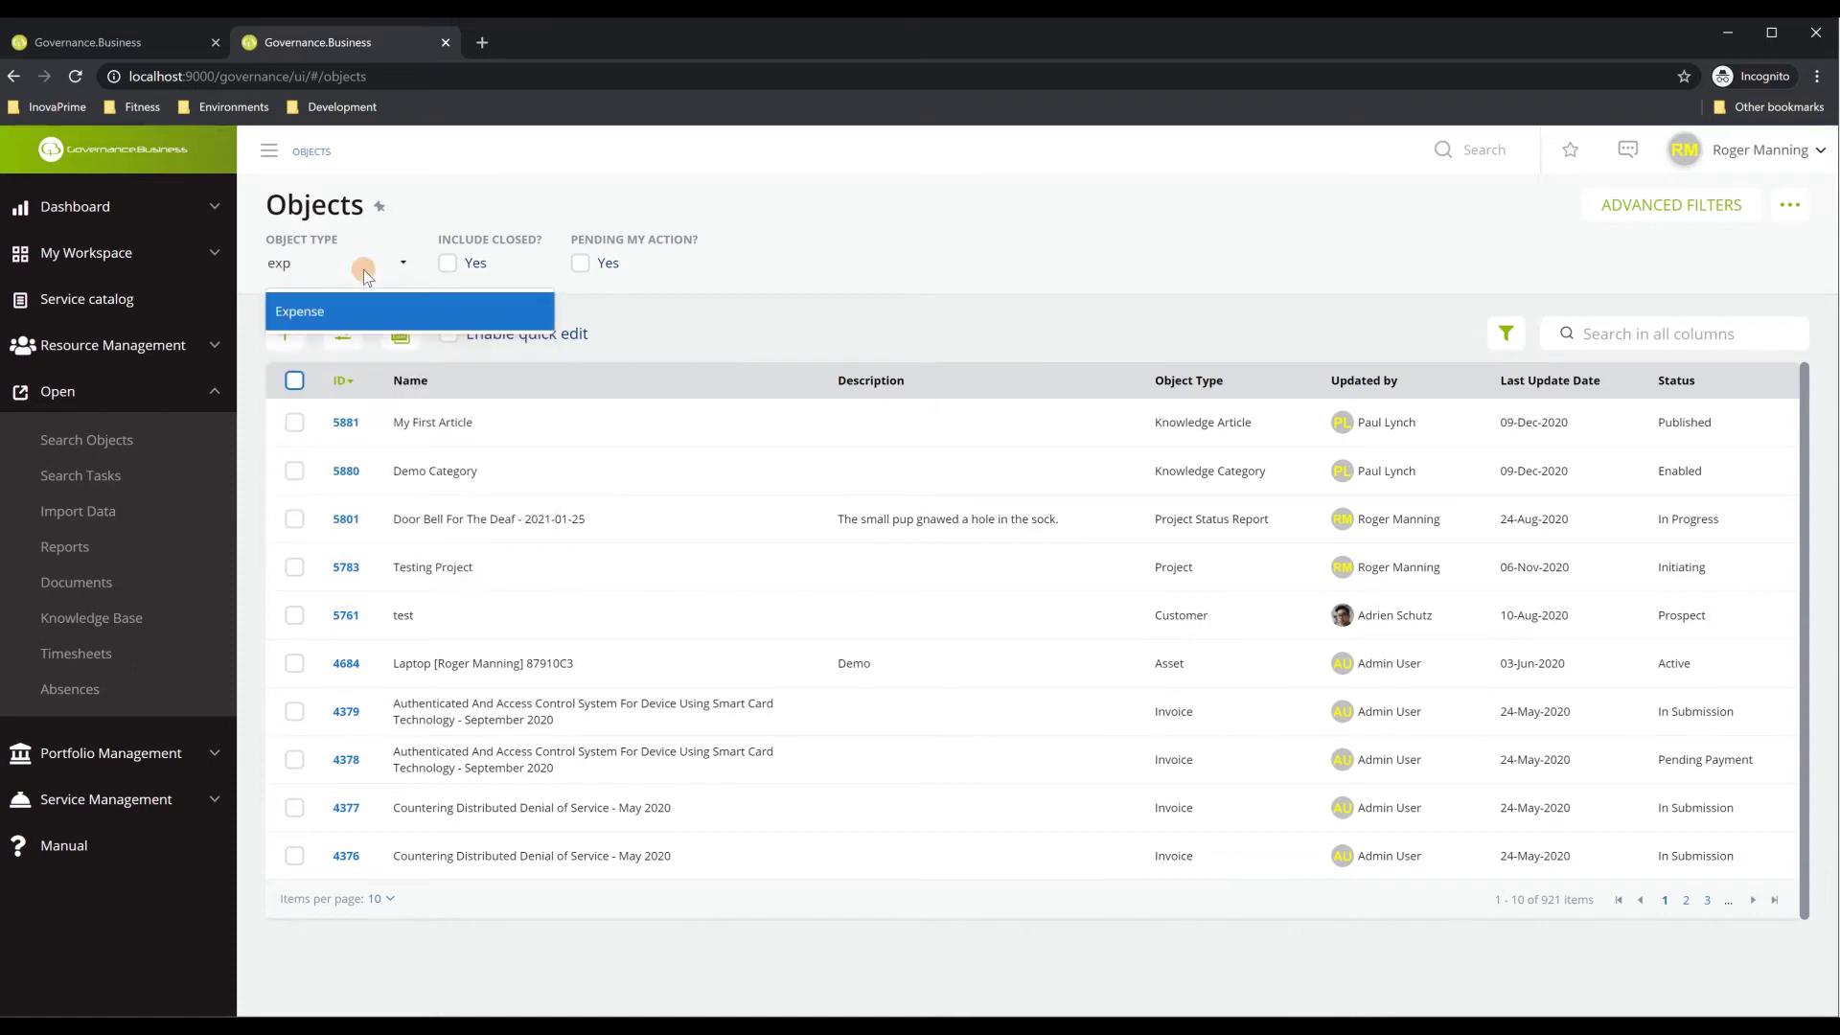
key(Return)
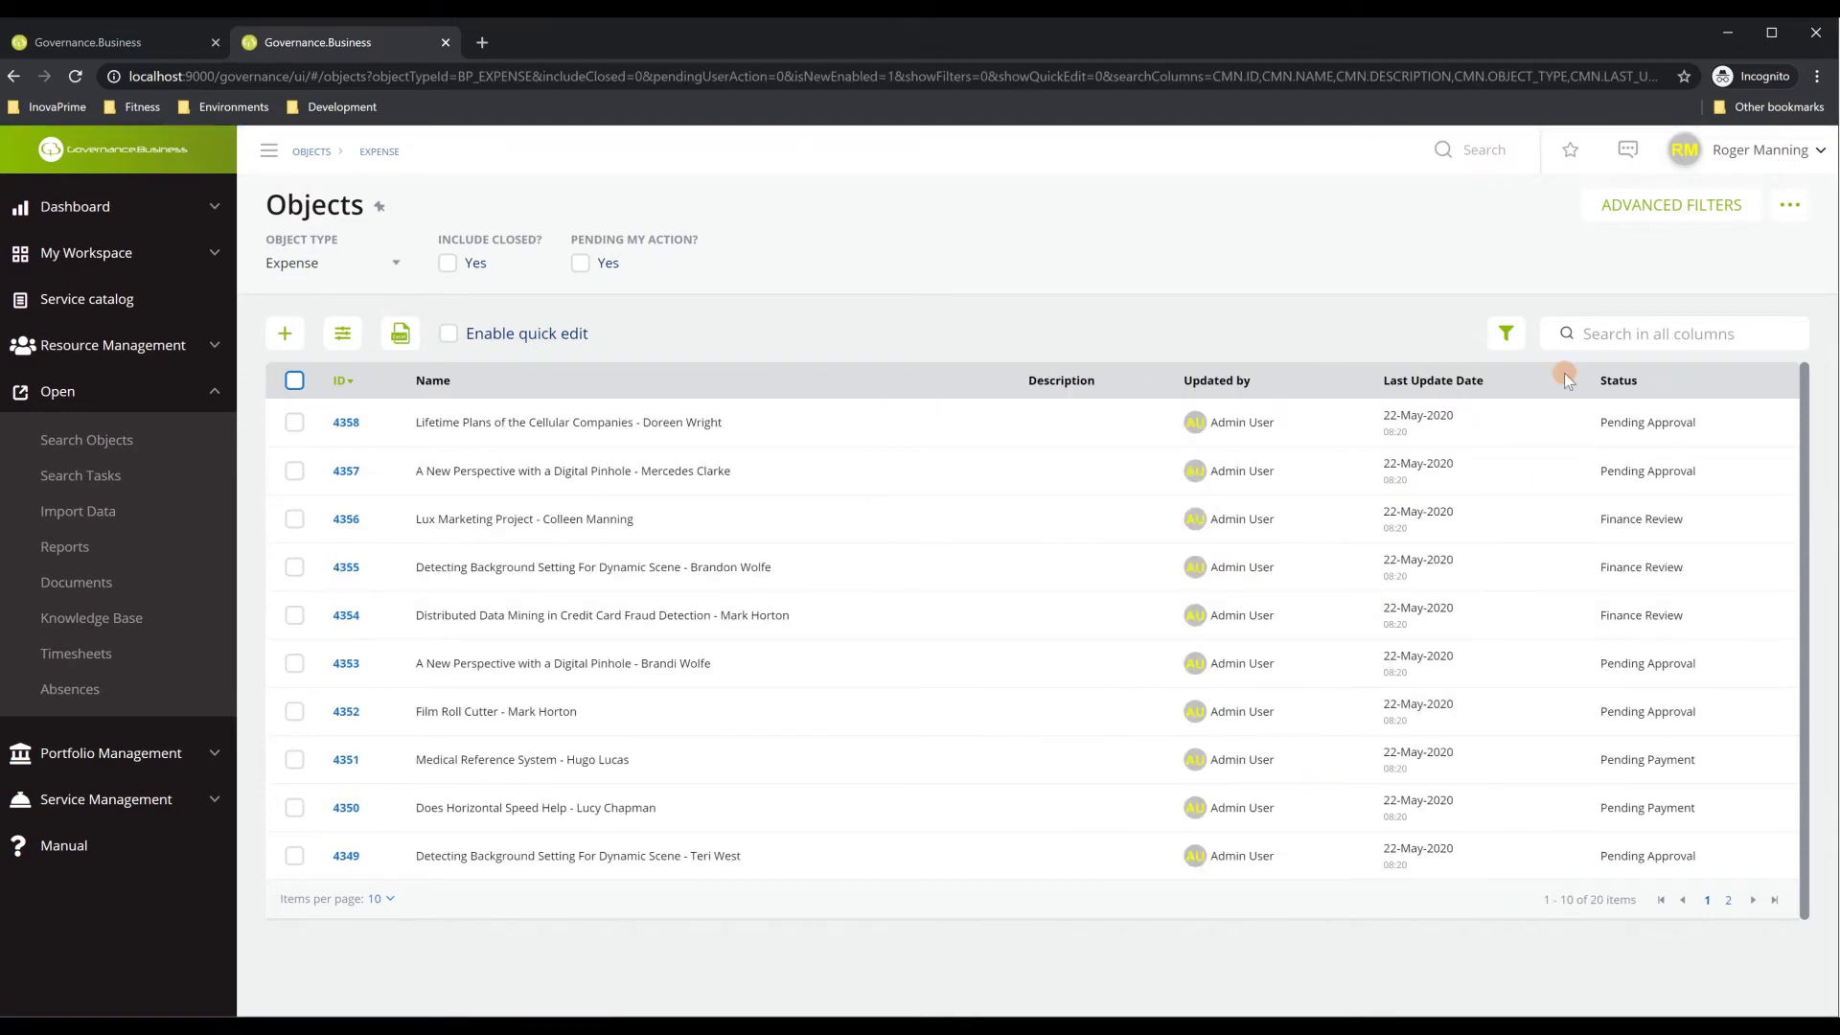
click(1650, 217)
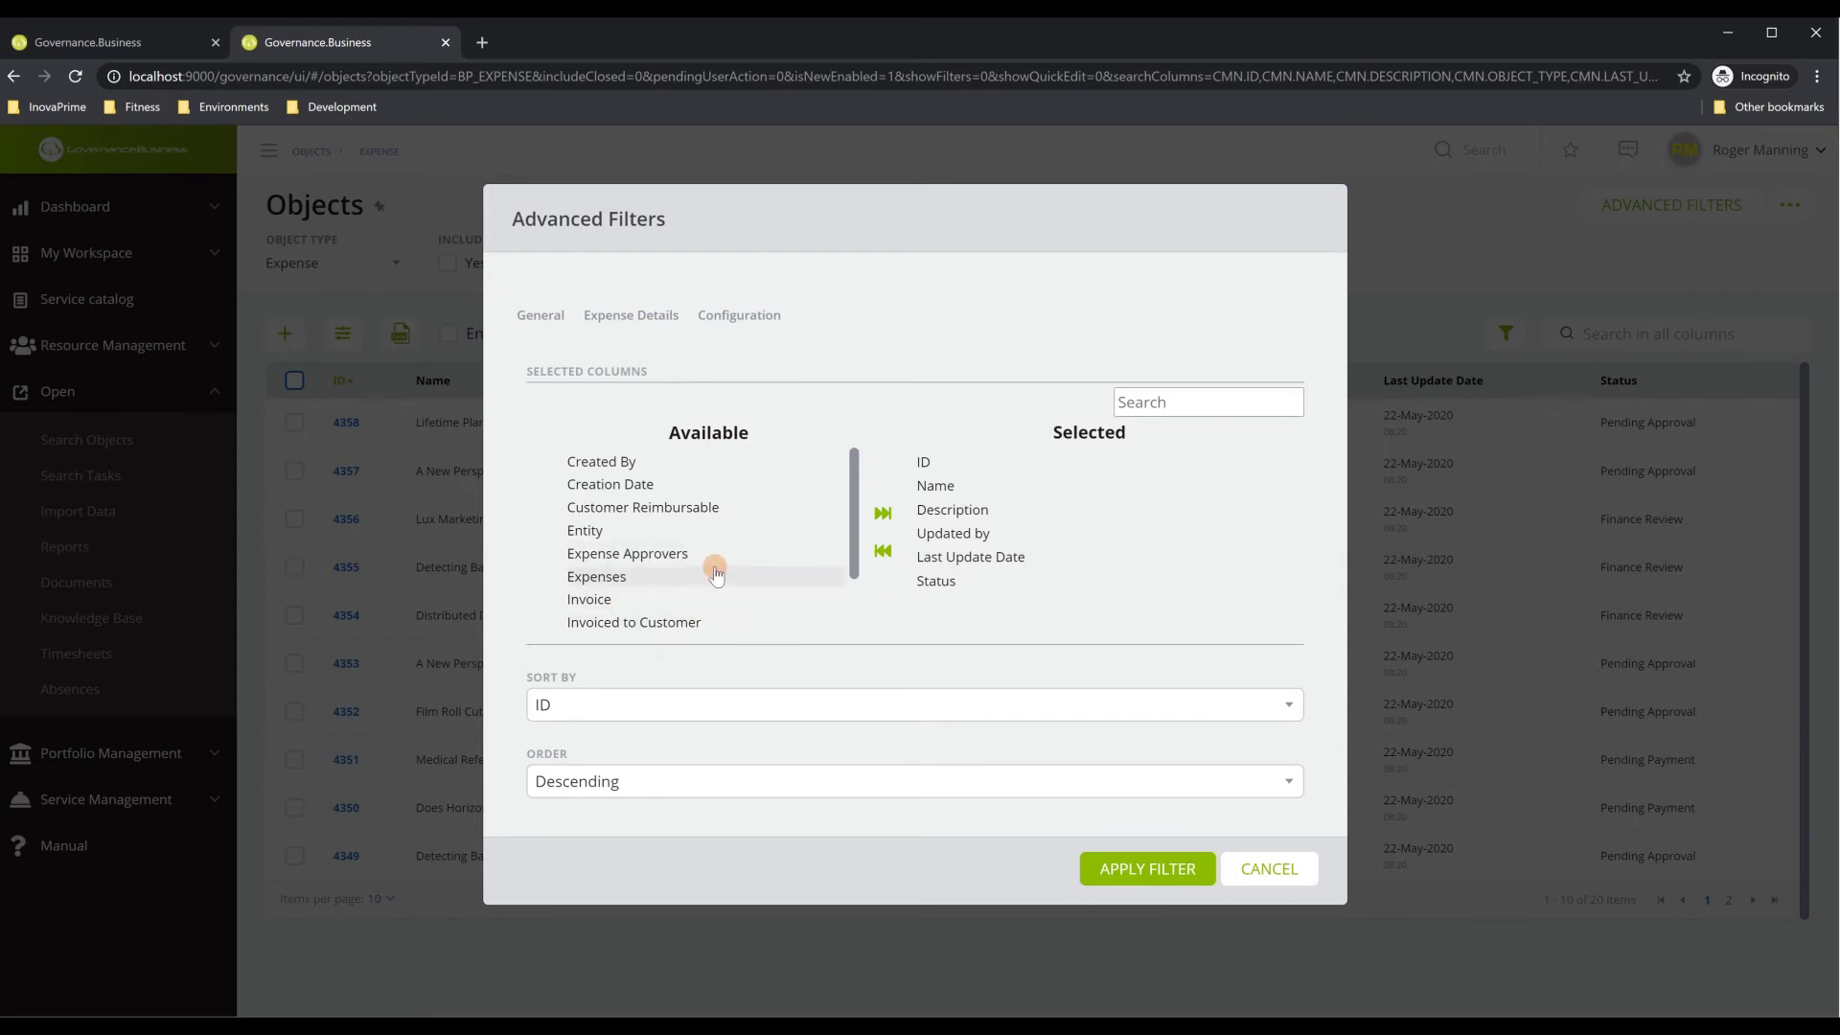
Look through the Expense Details, Configuration and General filter tabs, then cancel without applying
click(655, 321)
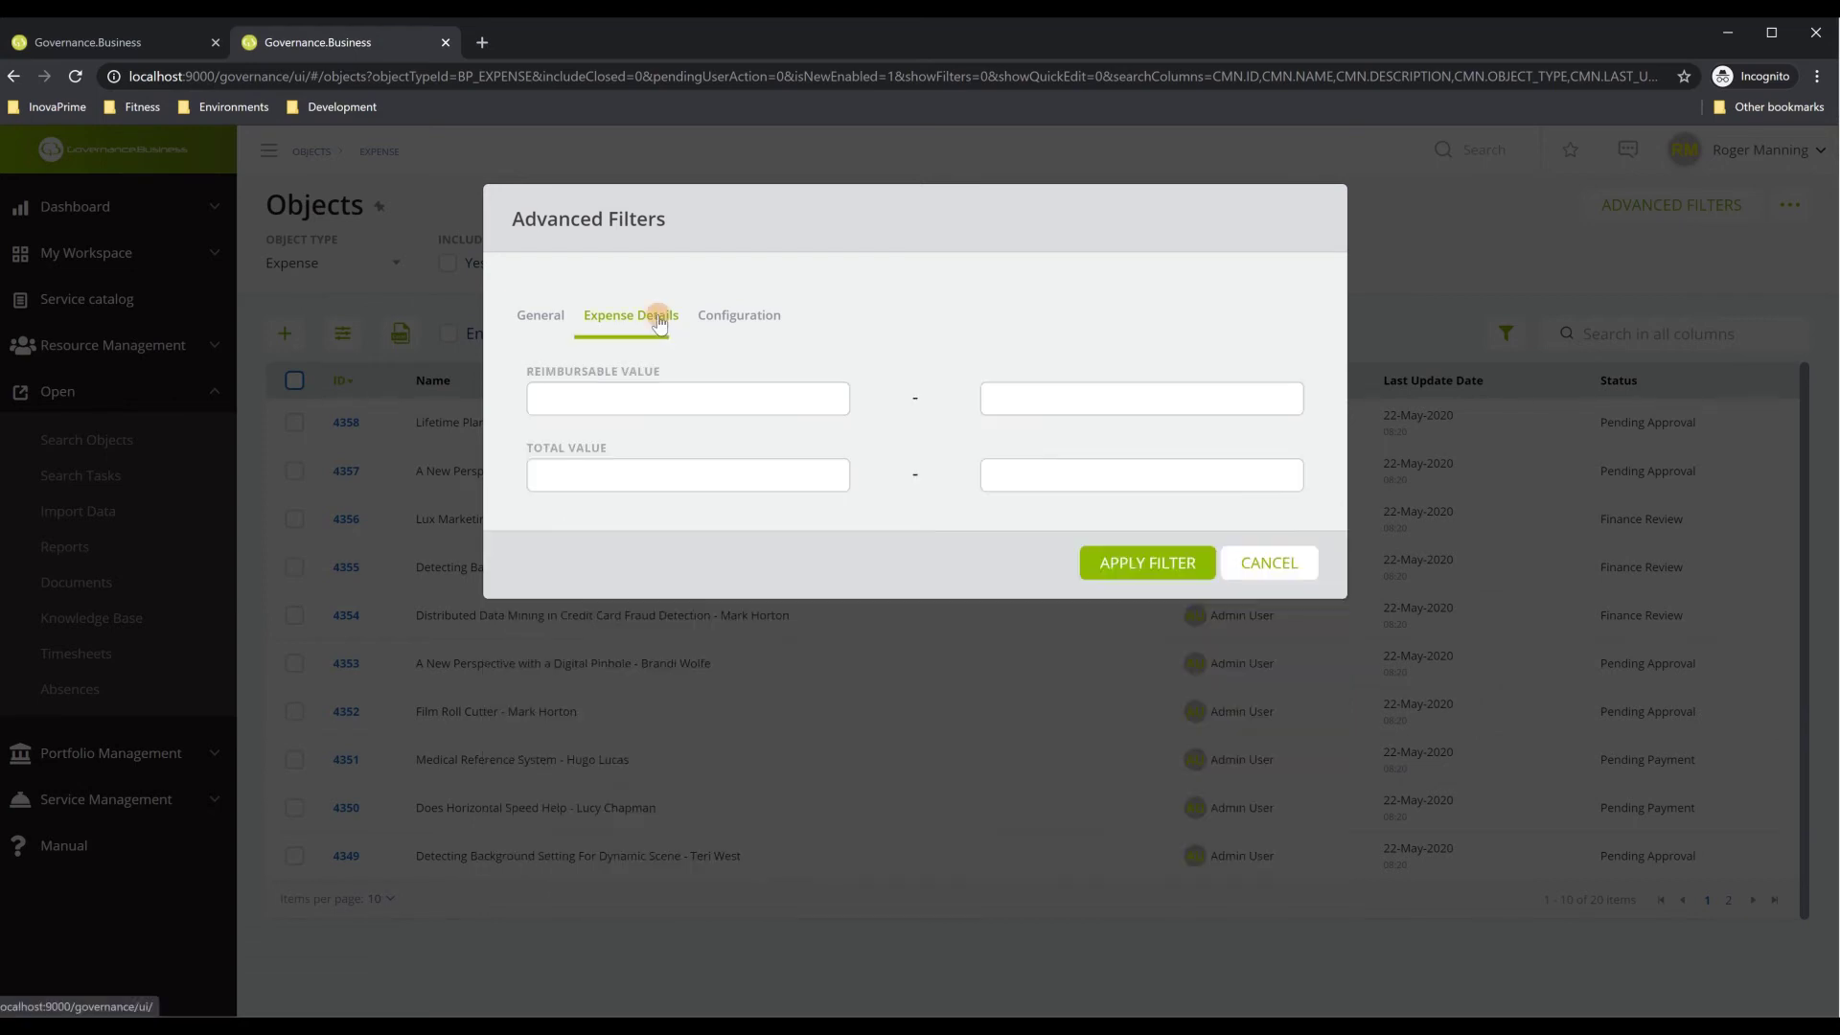
click(744, 314)
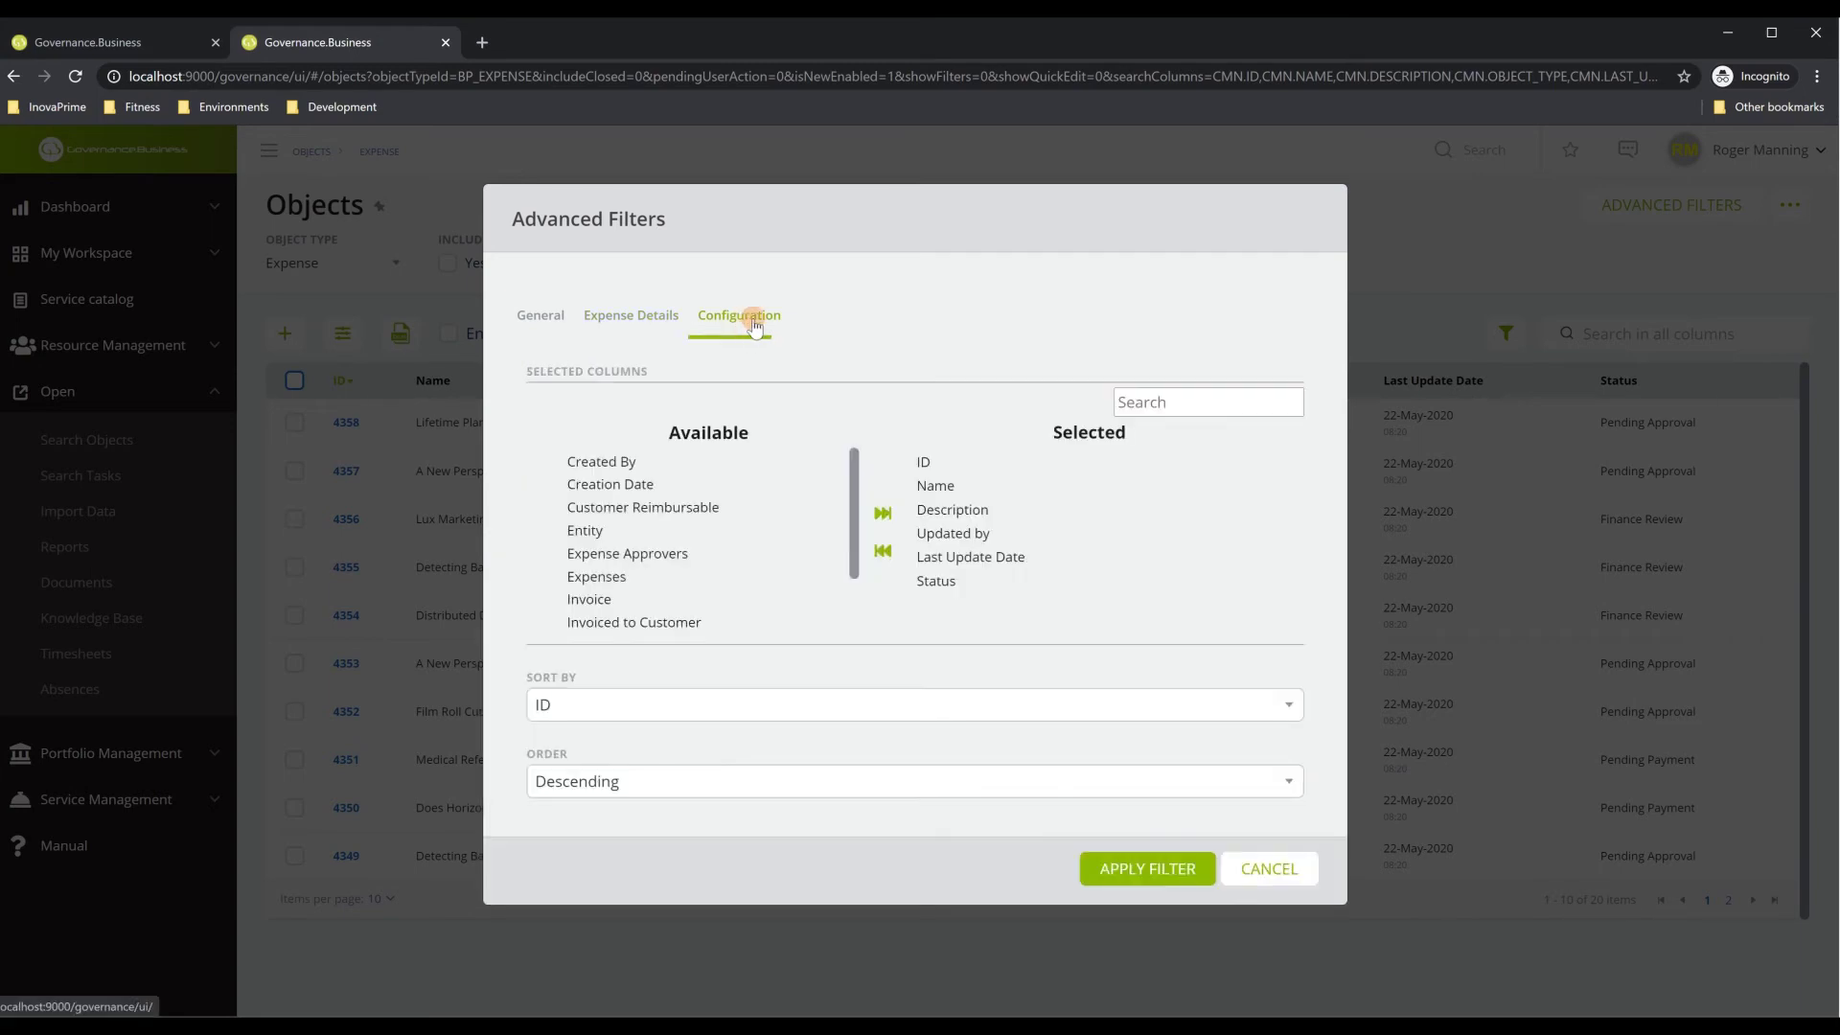
click(563, 318)
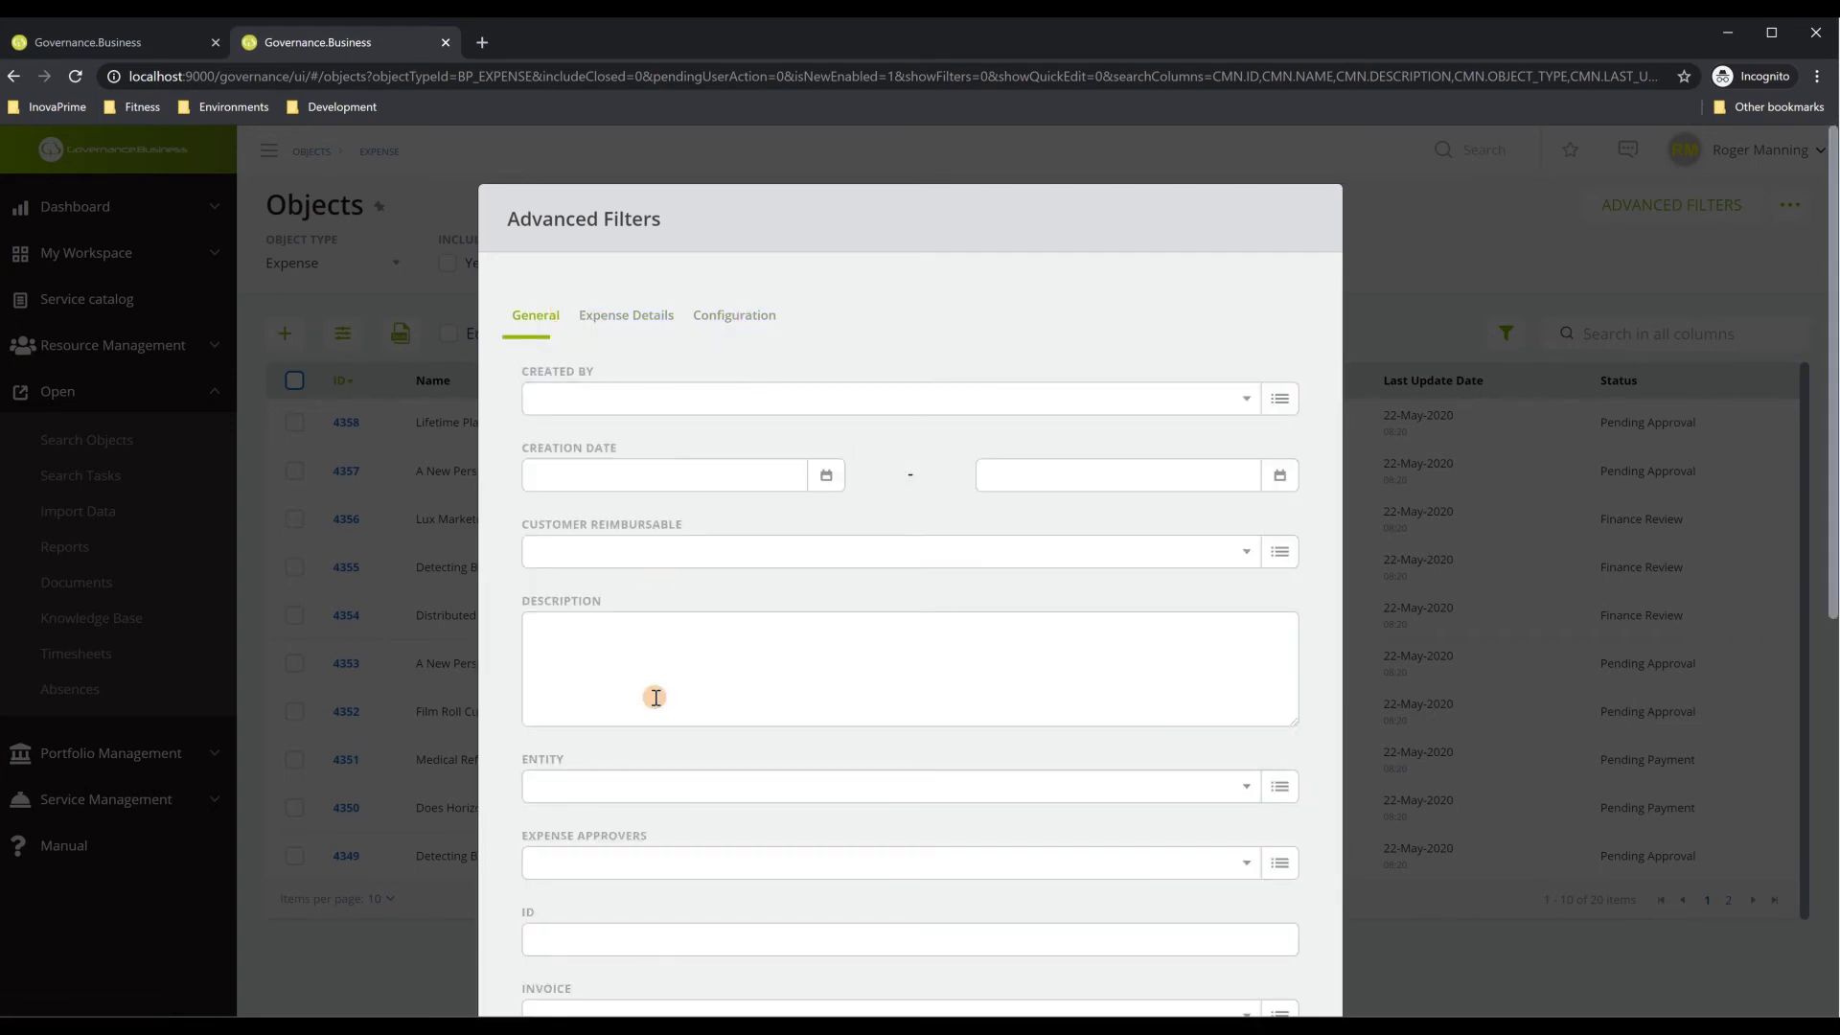
scroll(710, 795, down, 3)
scroll(709, 795, down, 4)
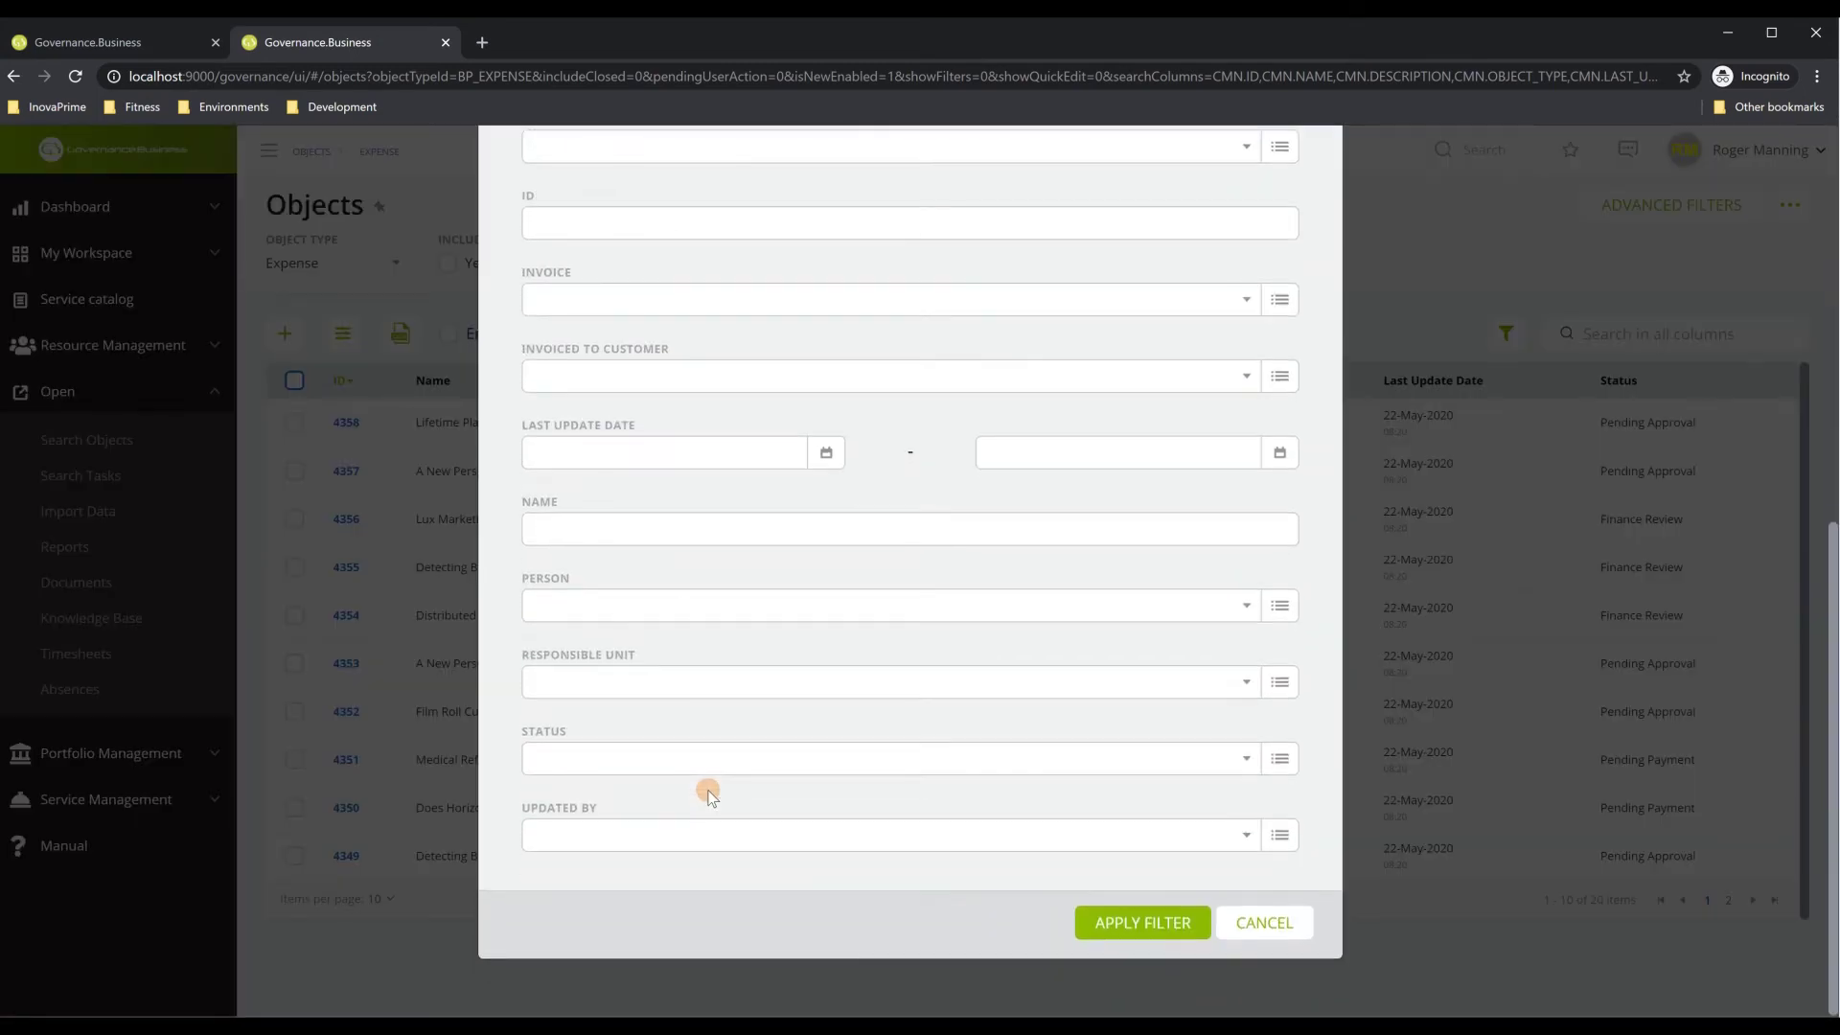
scroll(709, 795, up, 4)
scroll(709, 793, up, 2)
scroll(709, 793, down, 6)
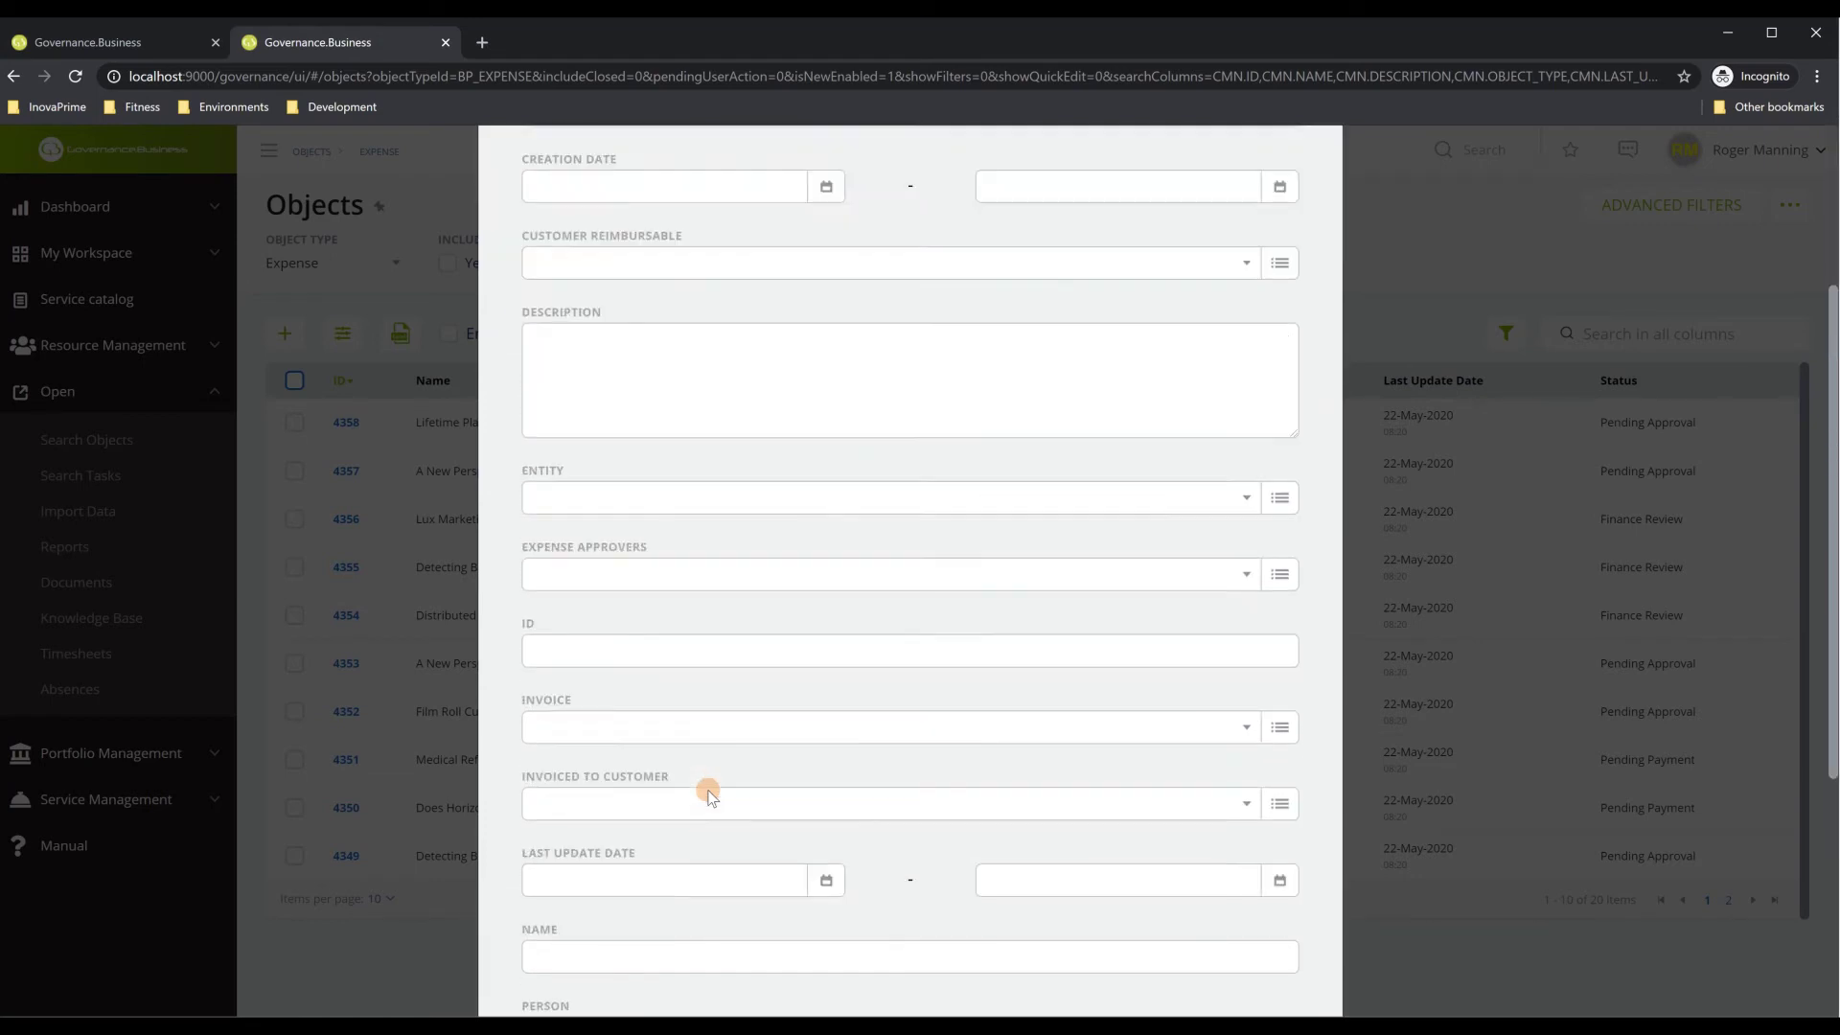
click(1274, 926)
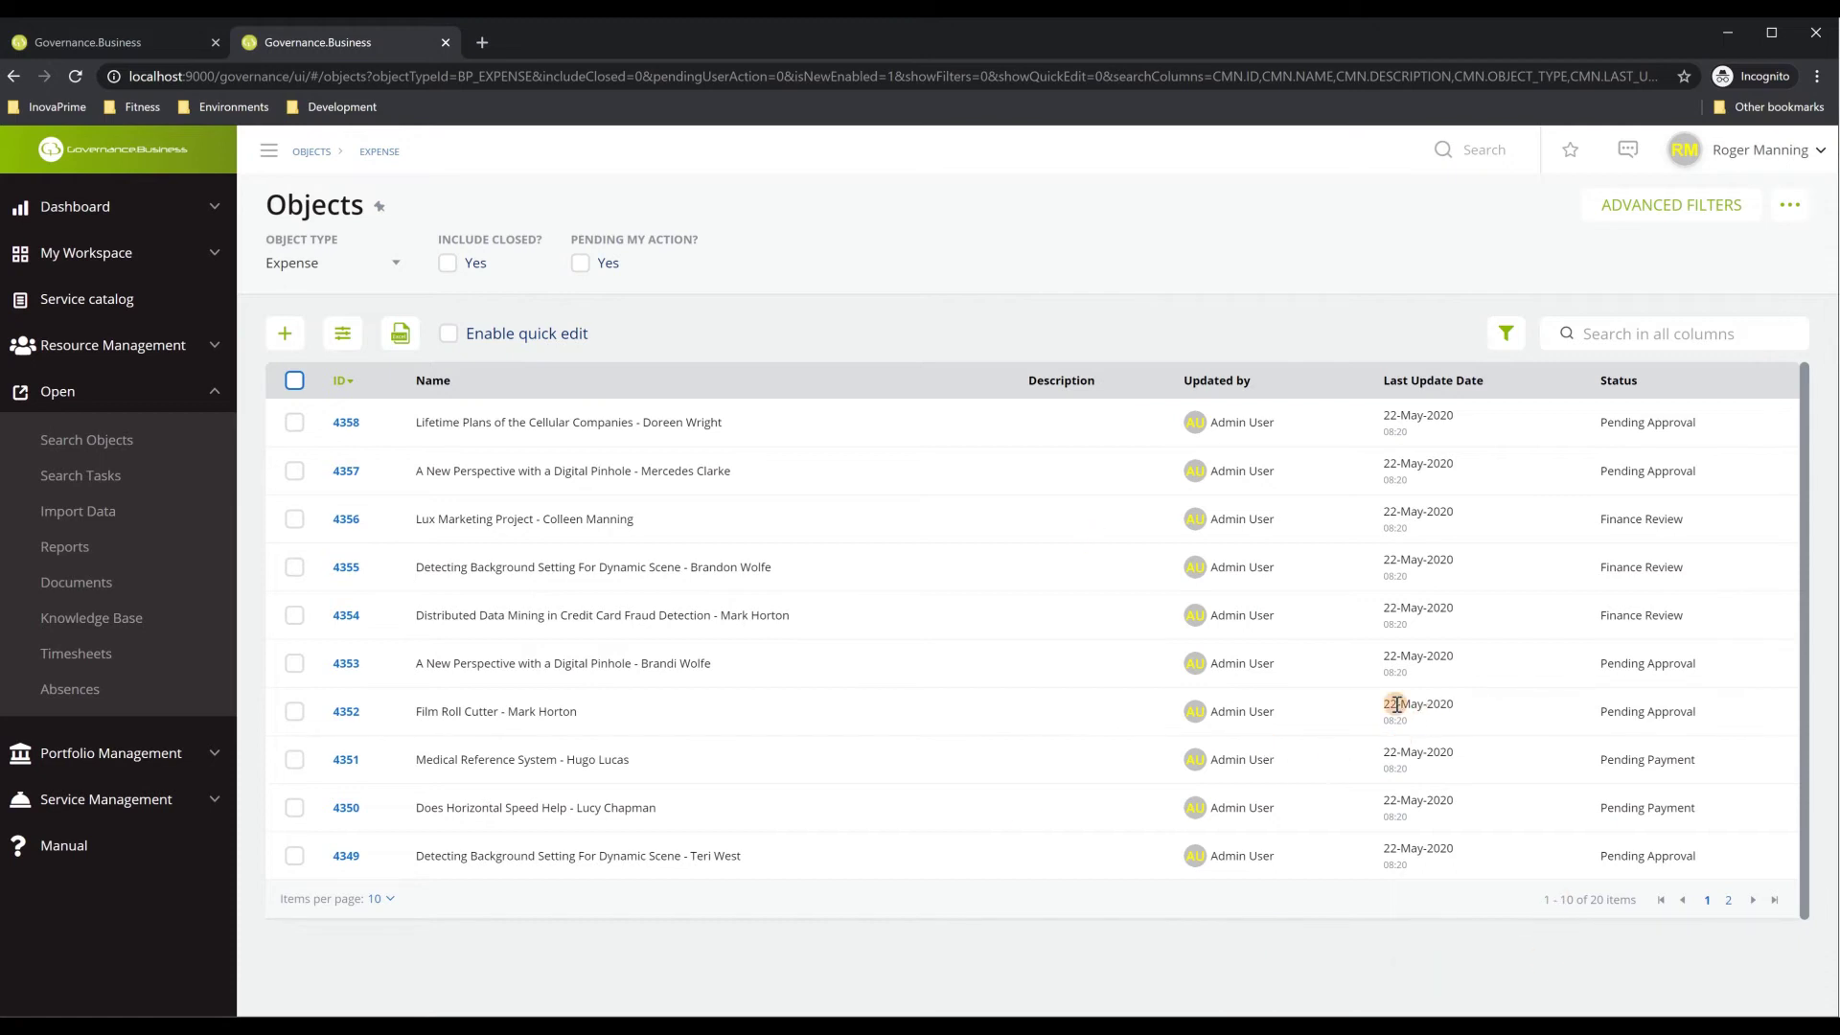
Check the saved-search options menu for the Expense list, then dismiss it
click(1790, 208)
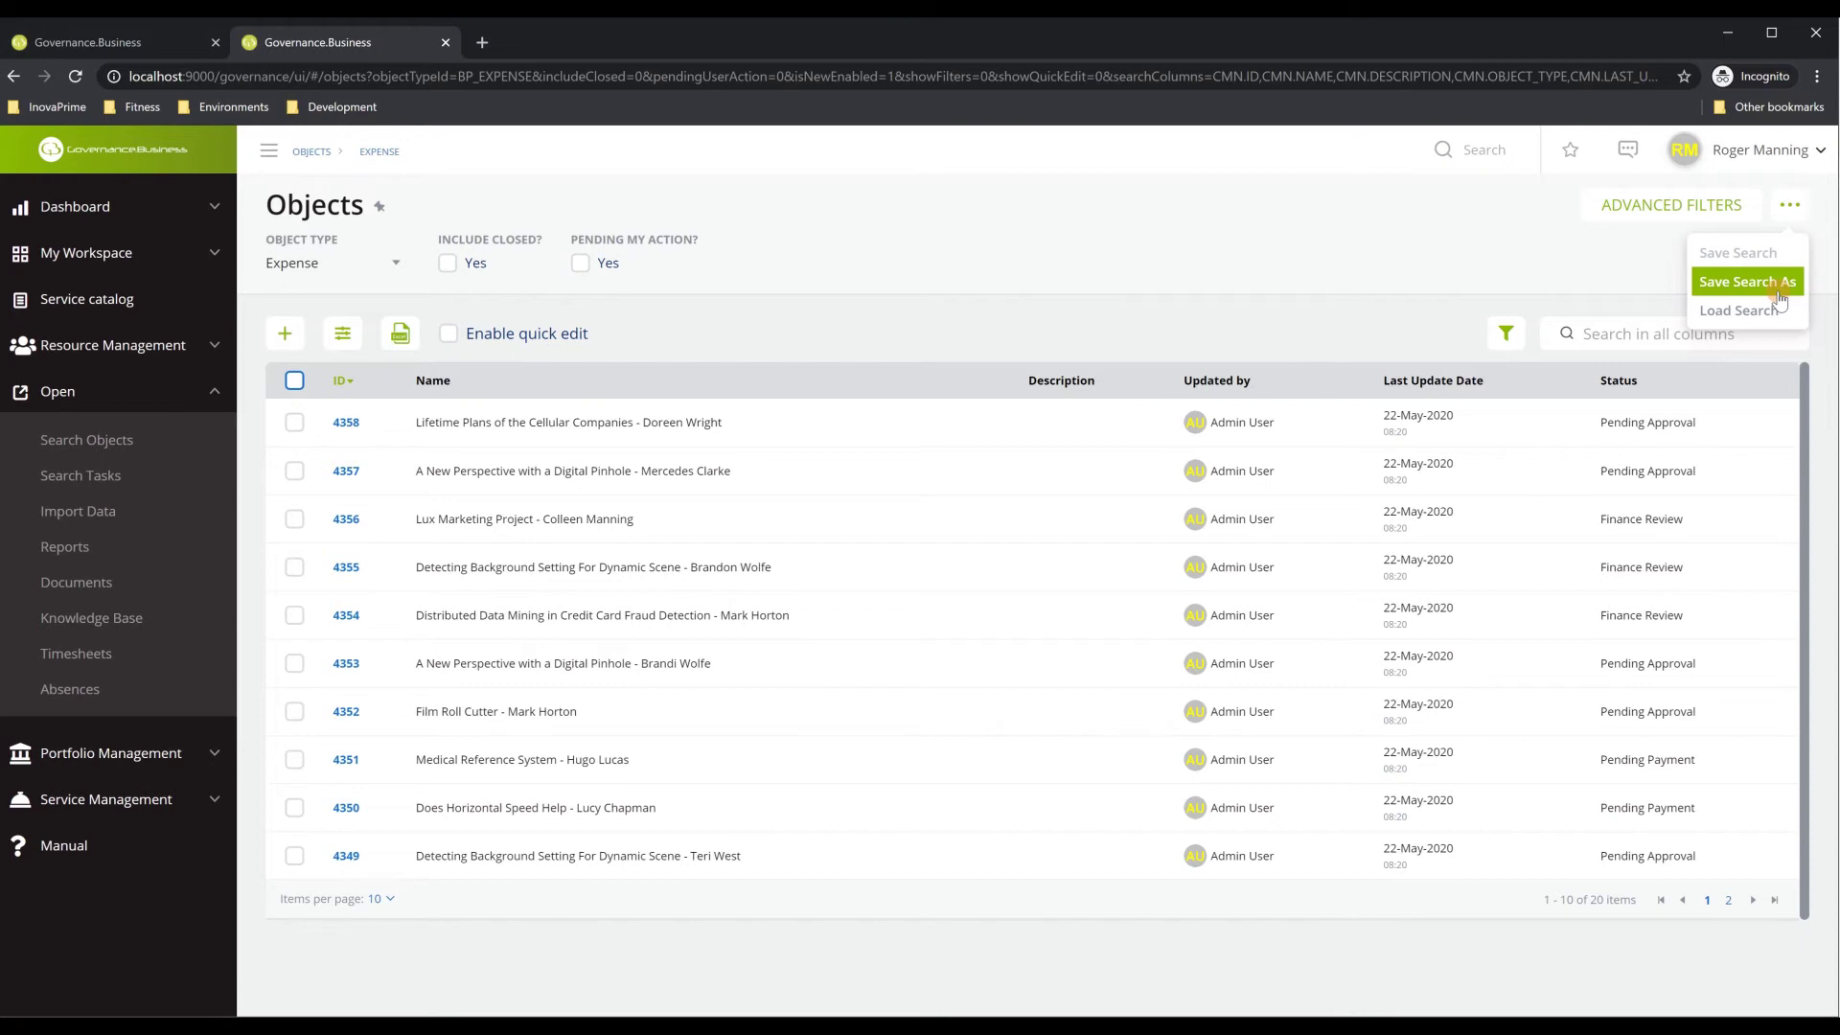
click(1553, 283)
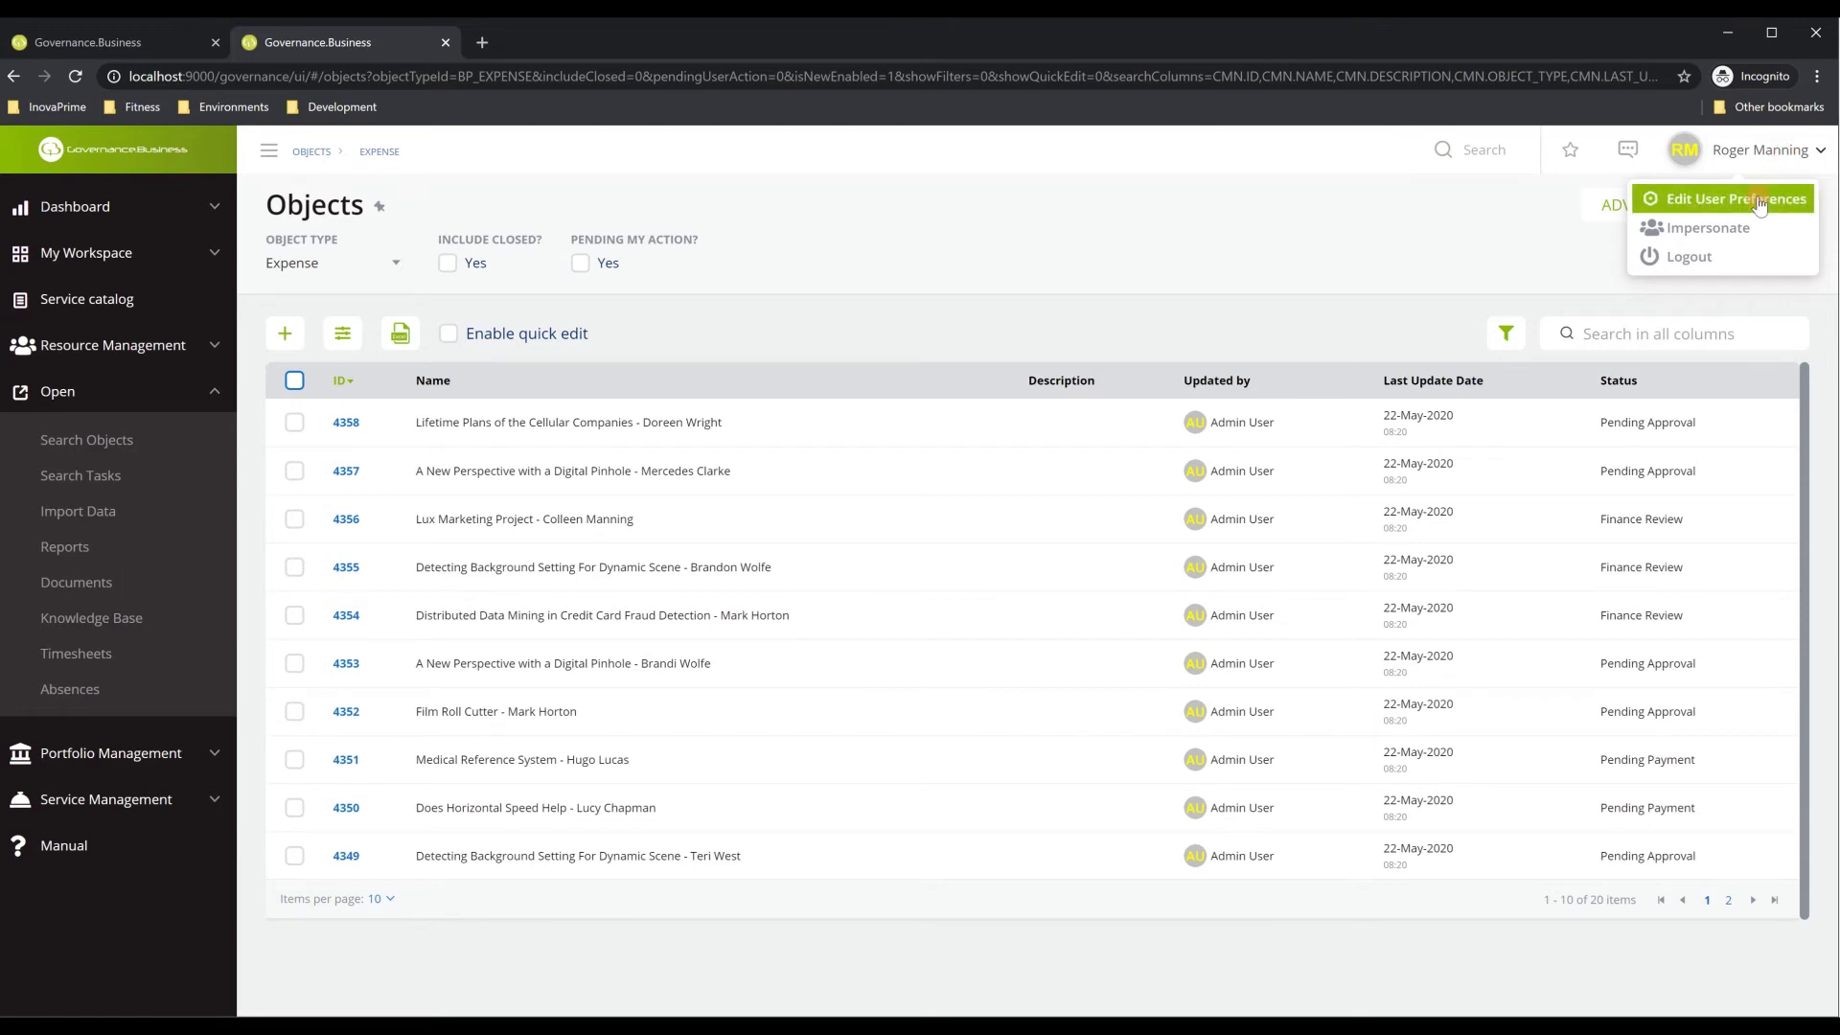
click(1715, 198)
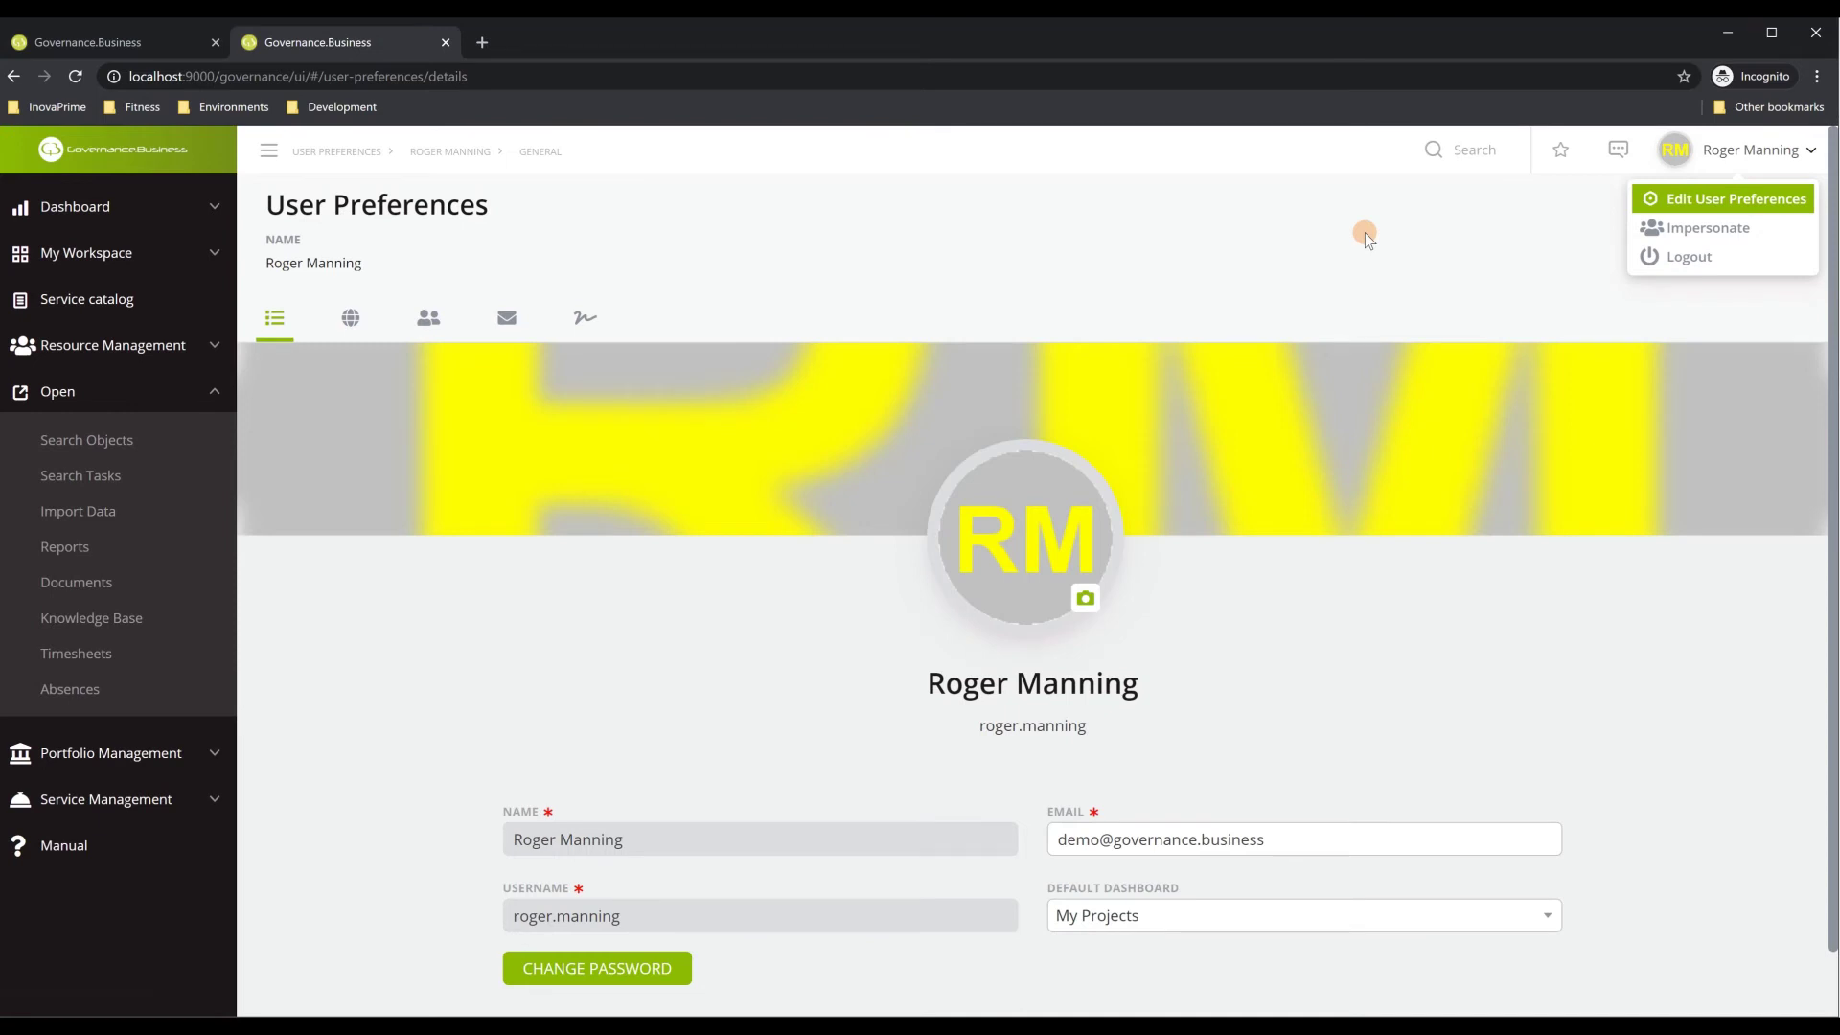
scroll(1328, 566, down, 1)
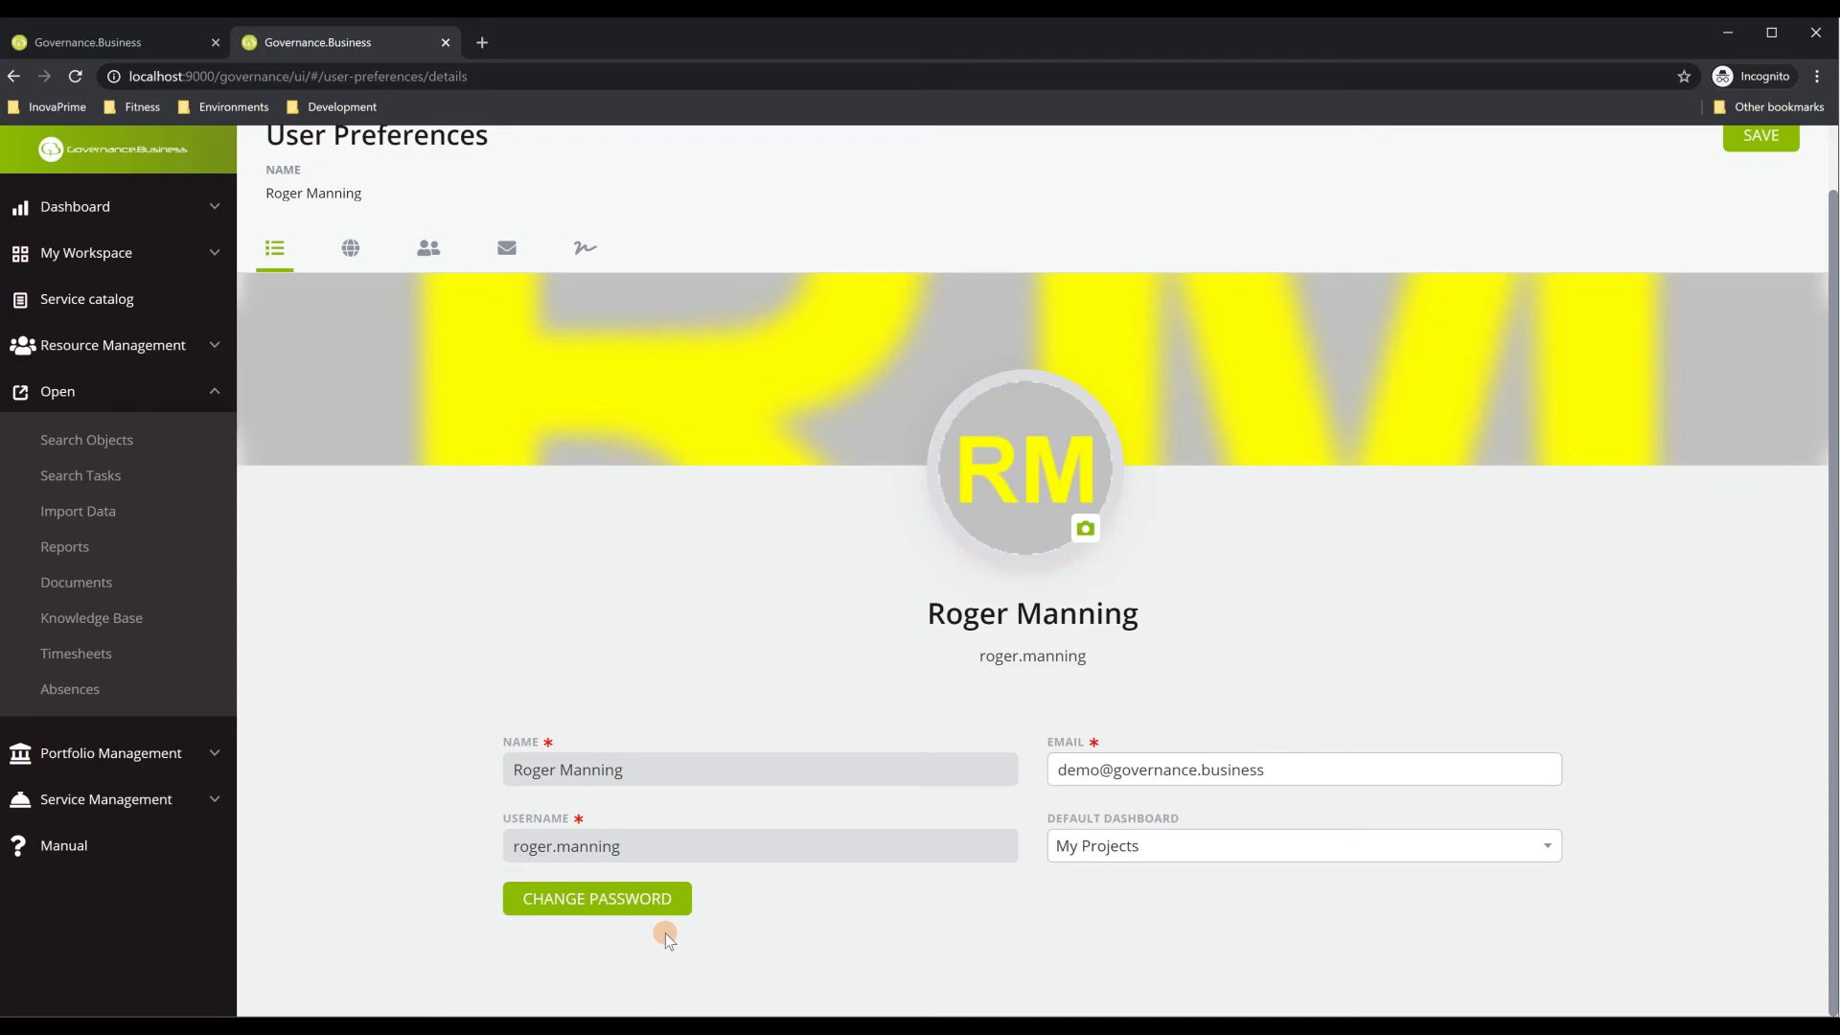
scroll(661, 930, up, 1)
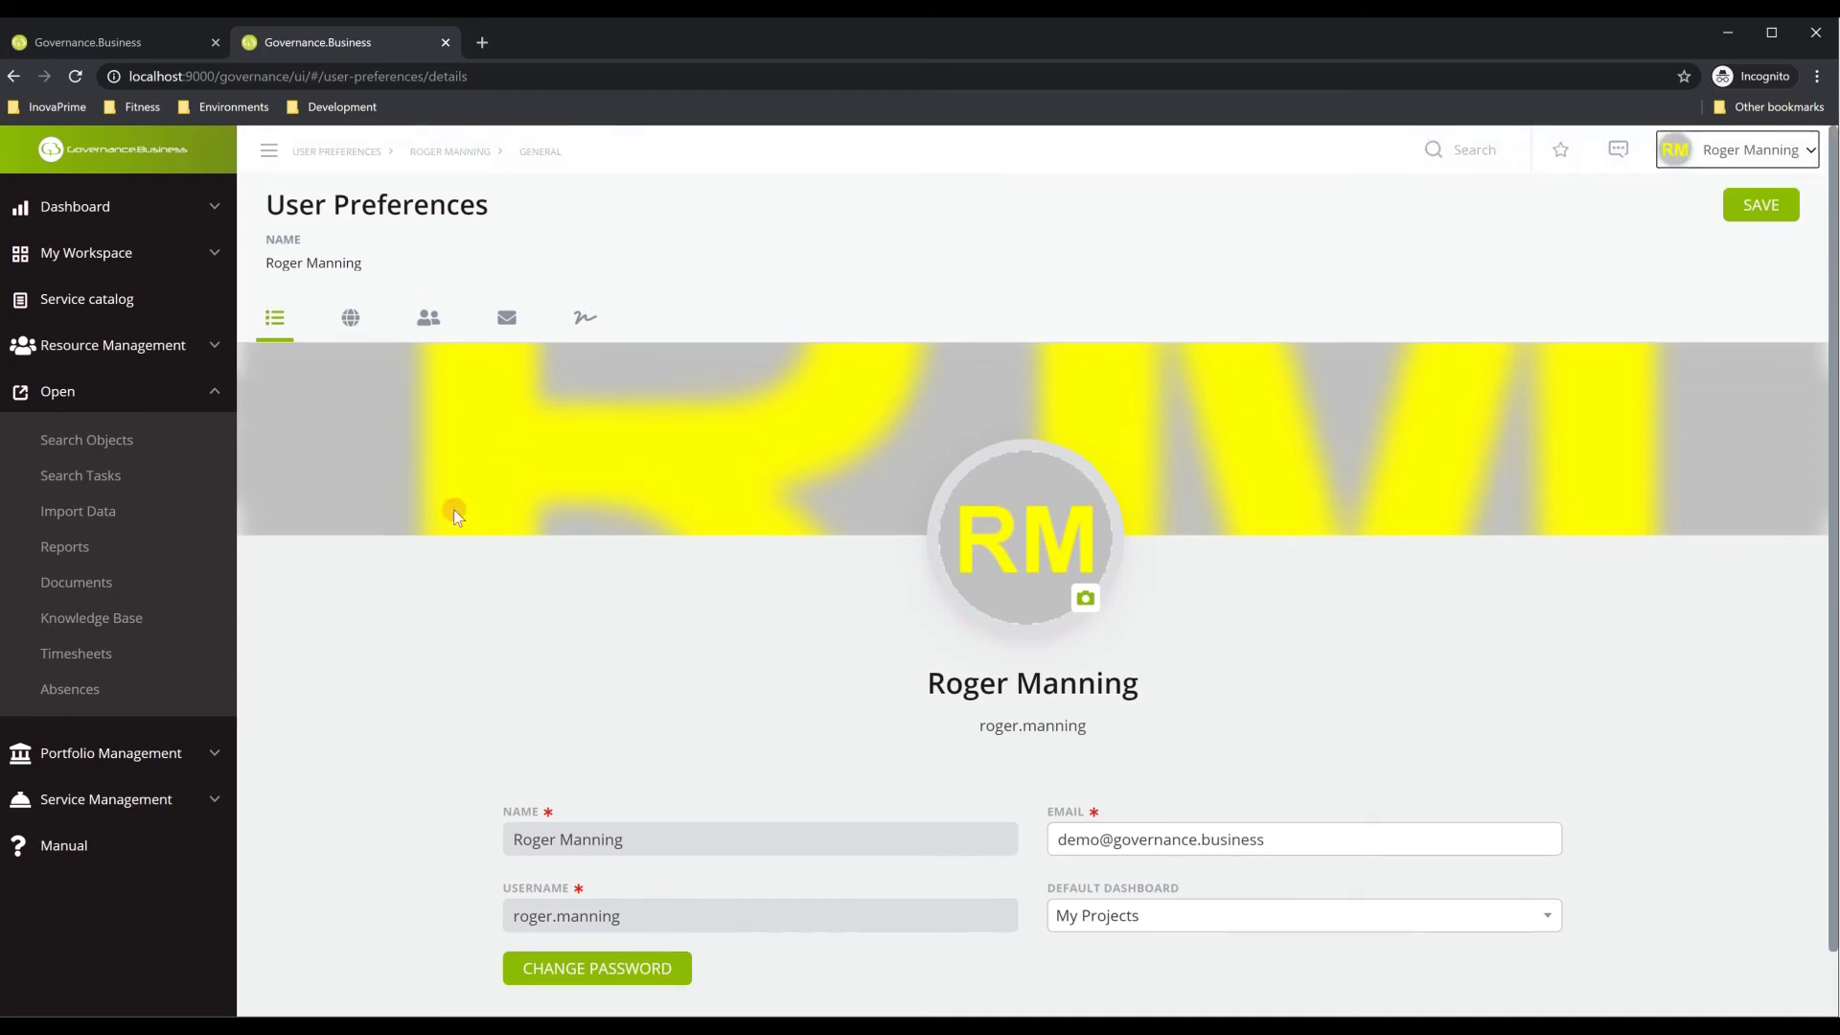
View the Regional Settings preferences, then switch to the empty Setup Delegation section
click(356, 326)
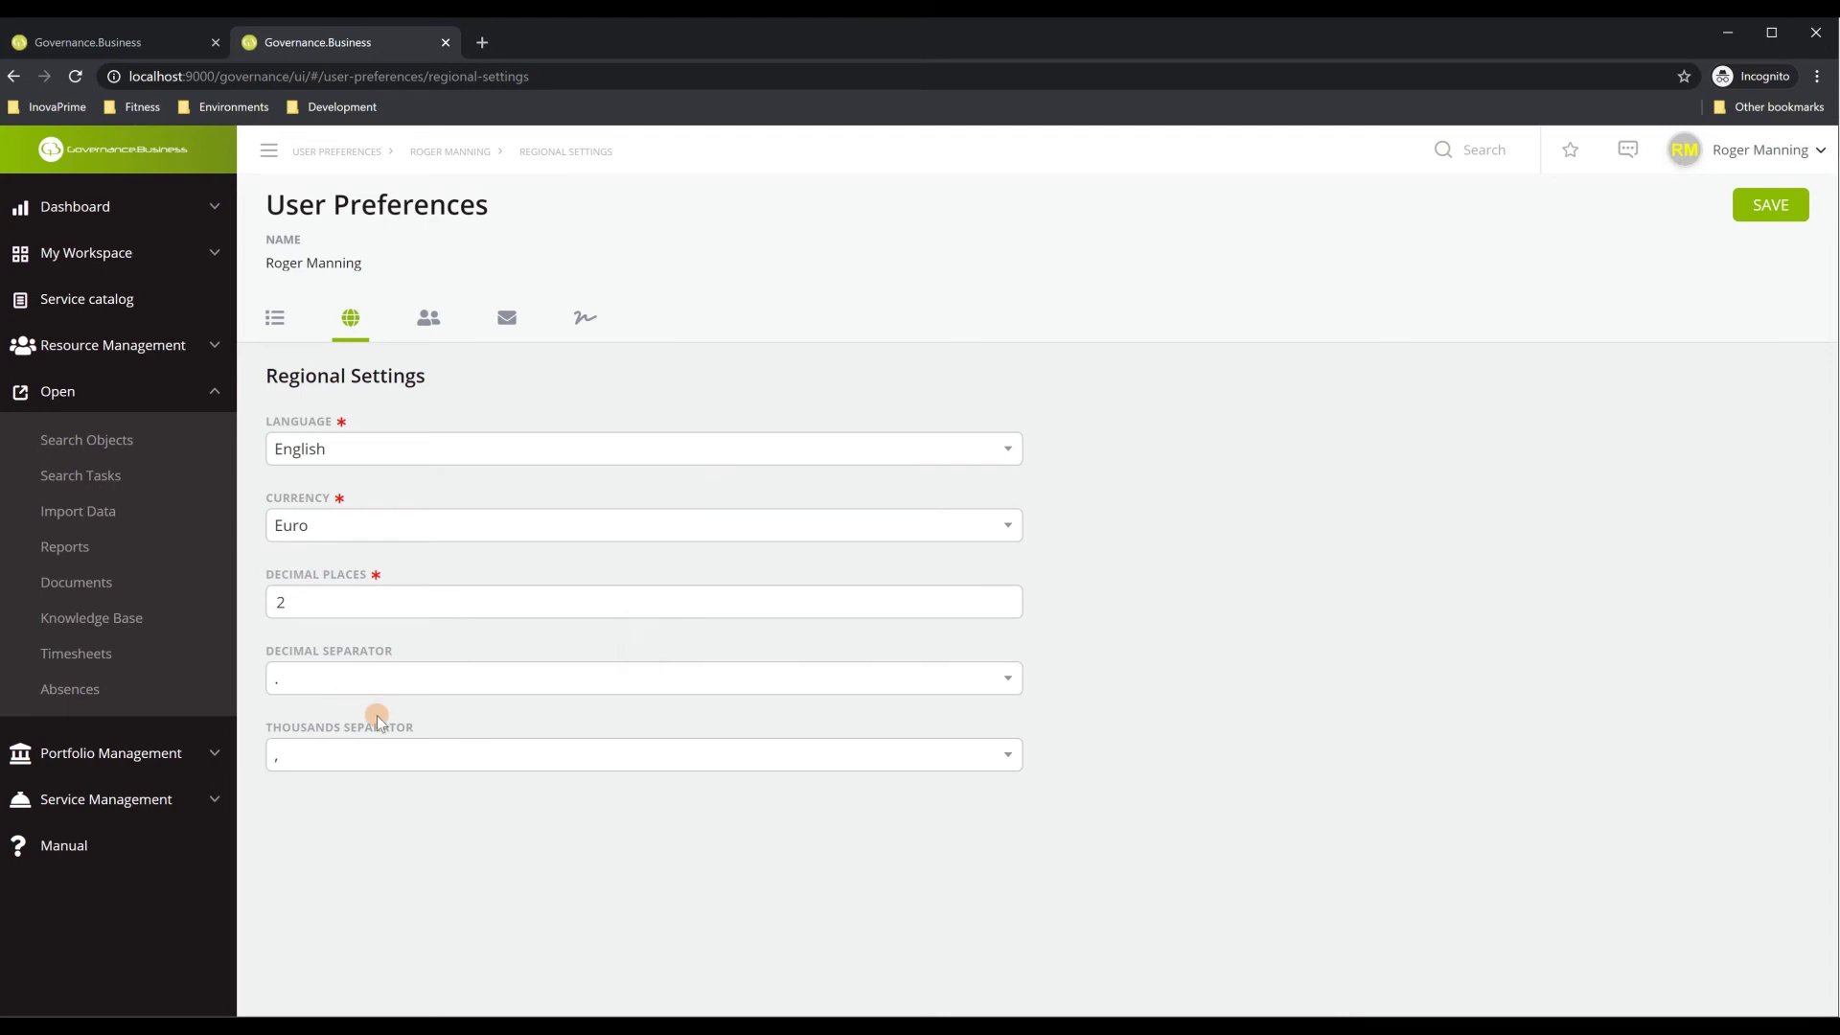
click(427, 317)
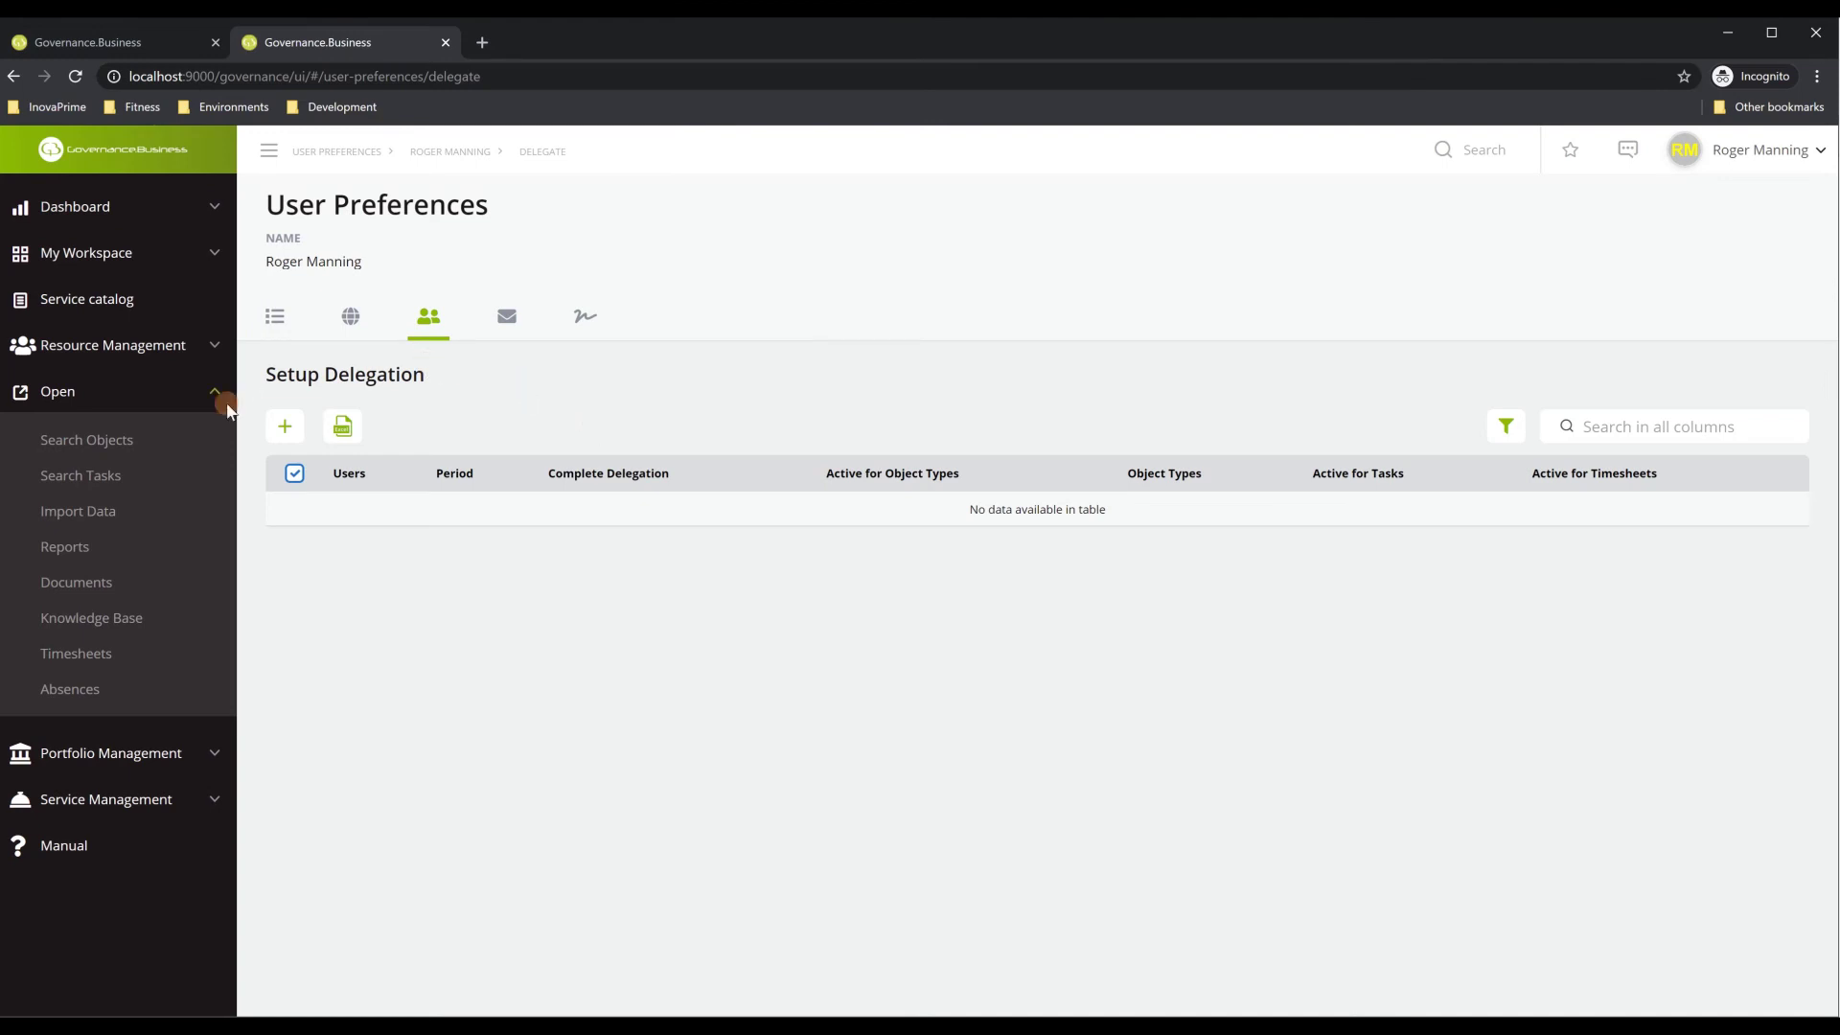
Create a new delegation to a colleague running 10-Dec-2020 to 31-Dec-2020
click(286, 426)
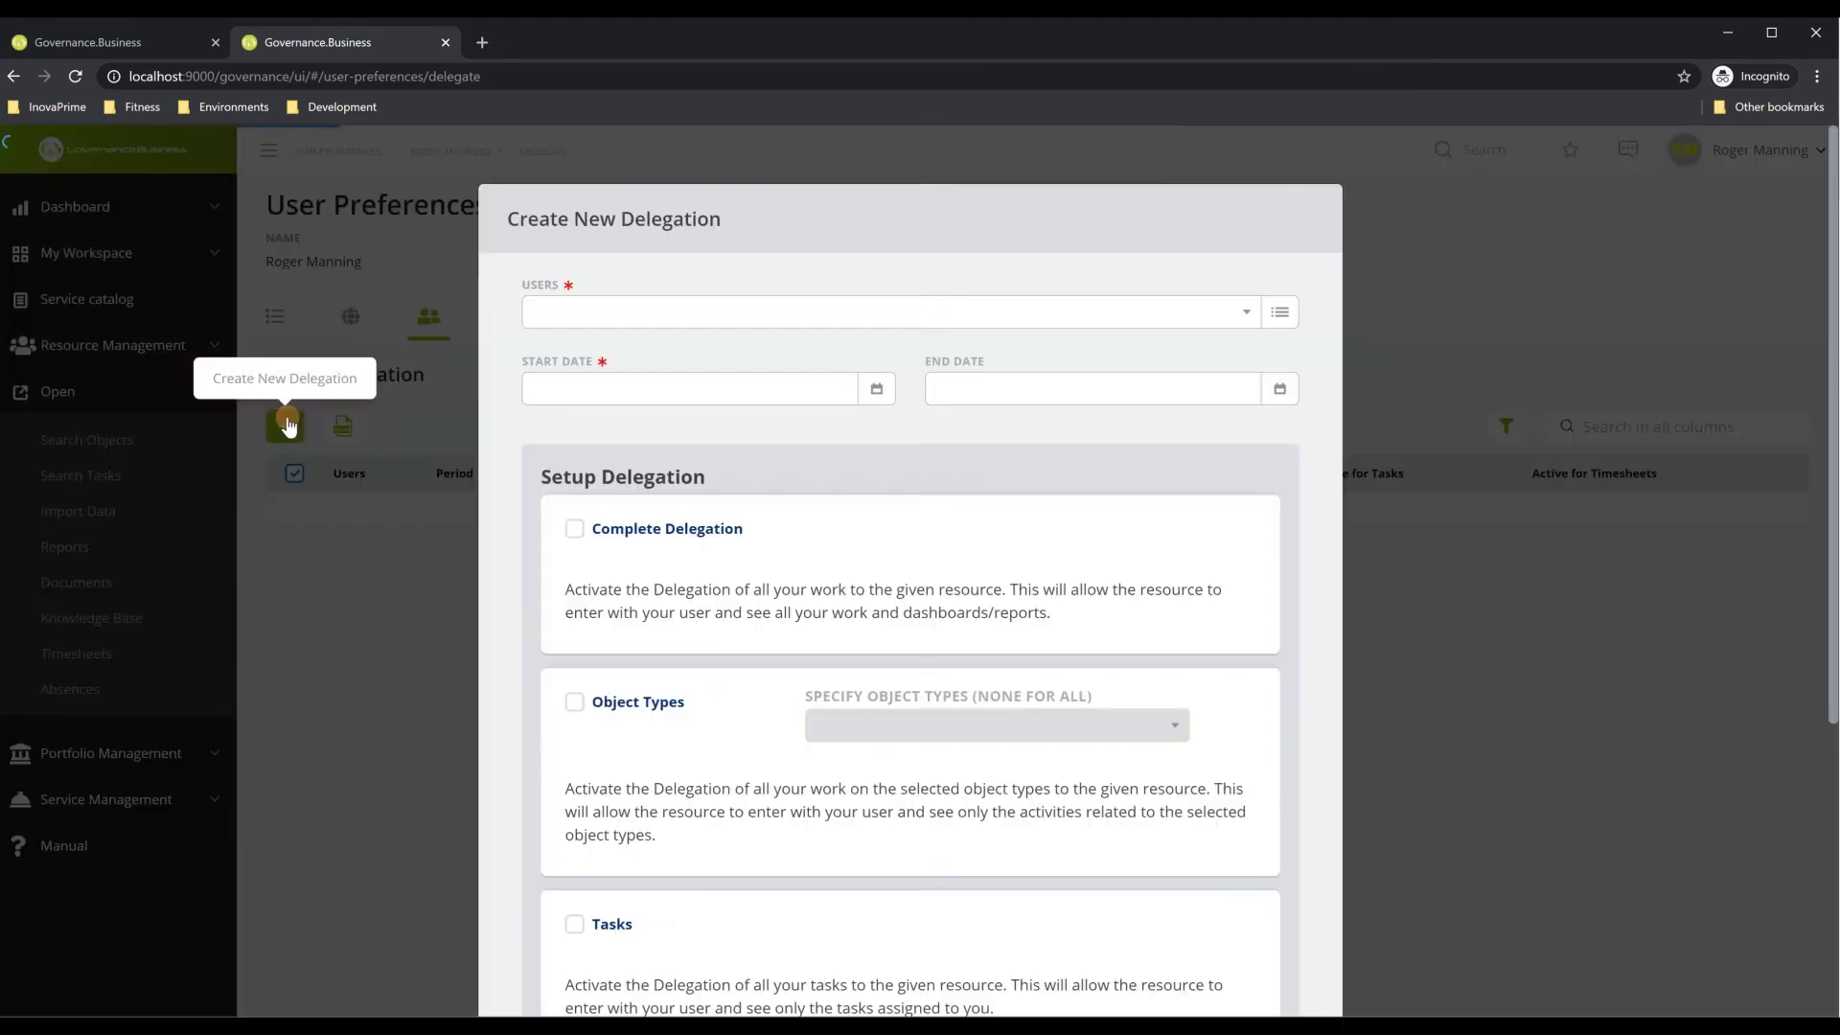
click(786, 320)
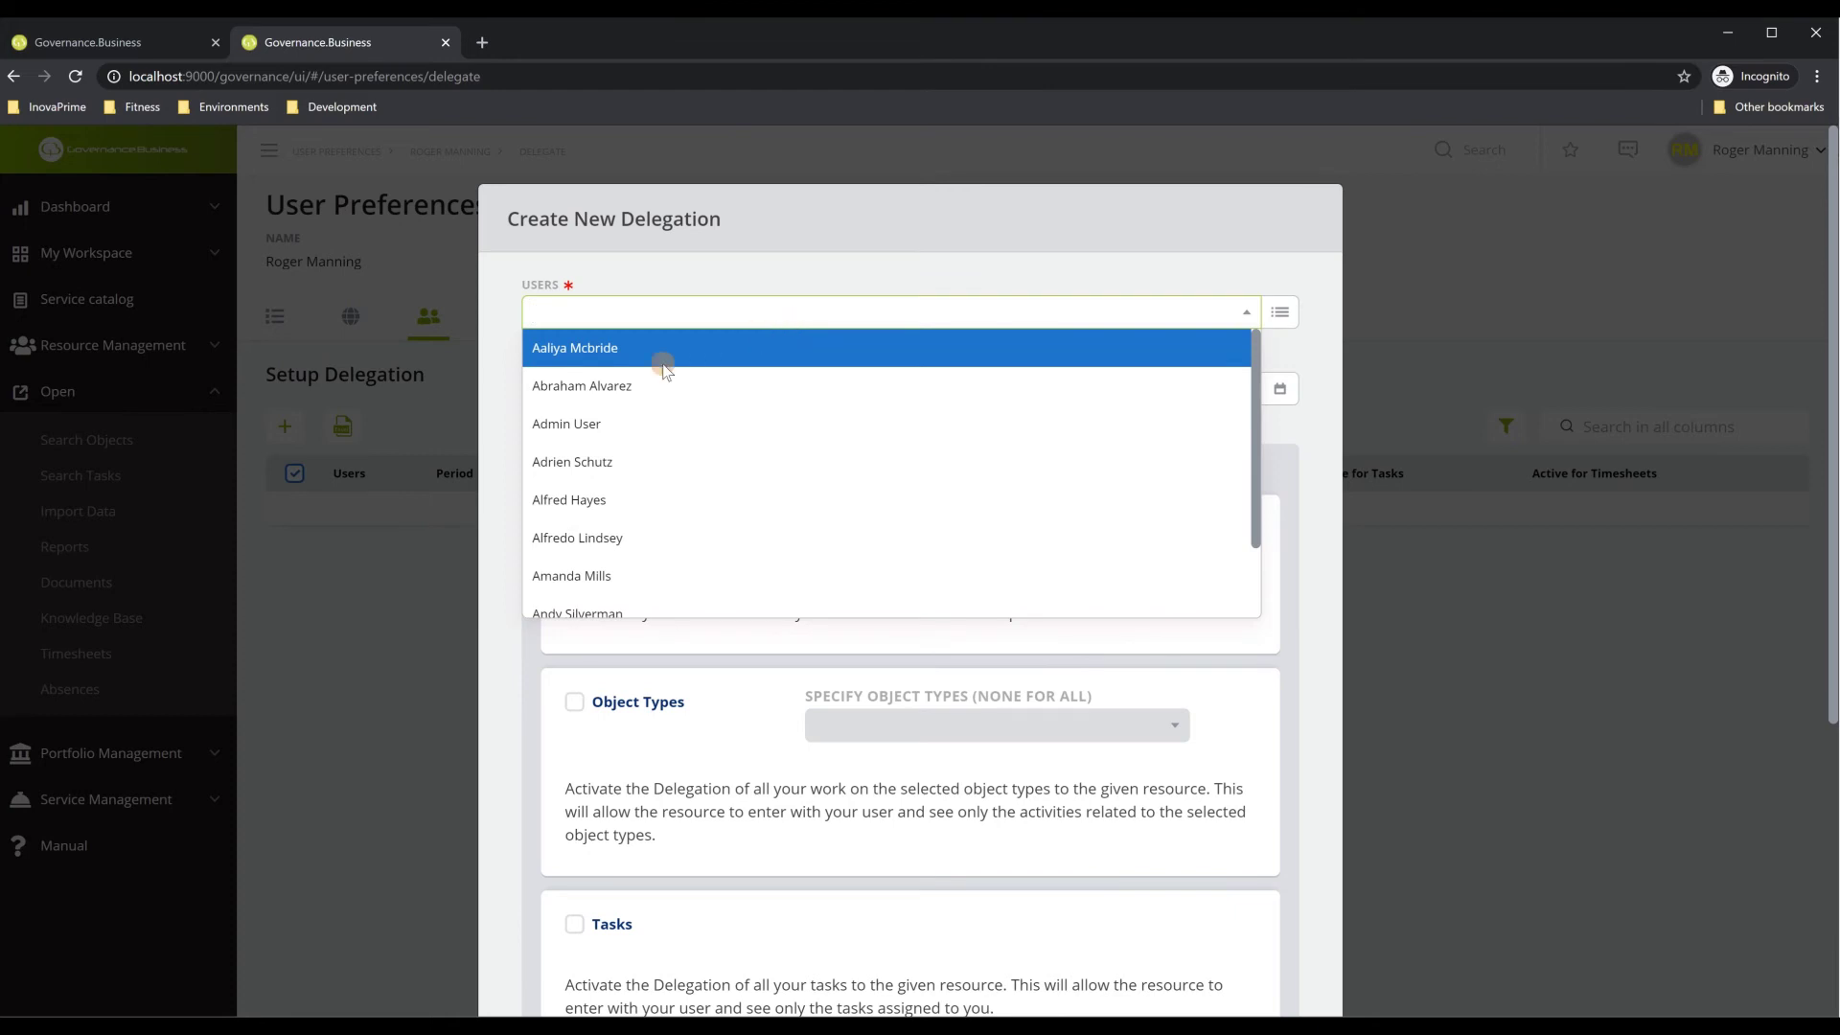
click(665, 384)
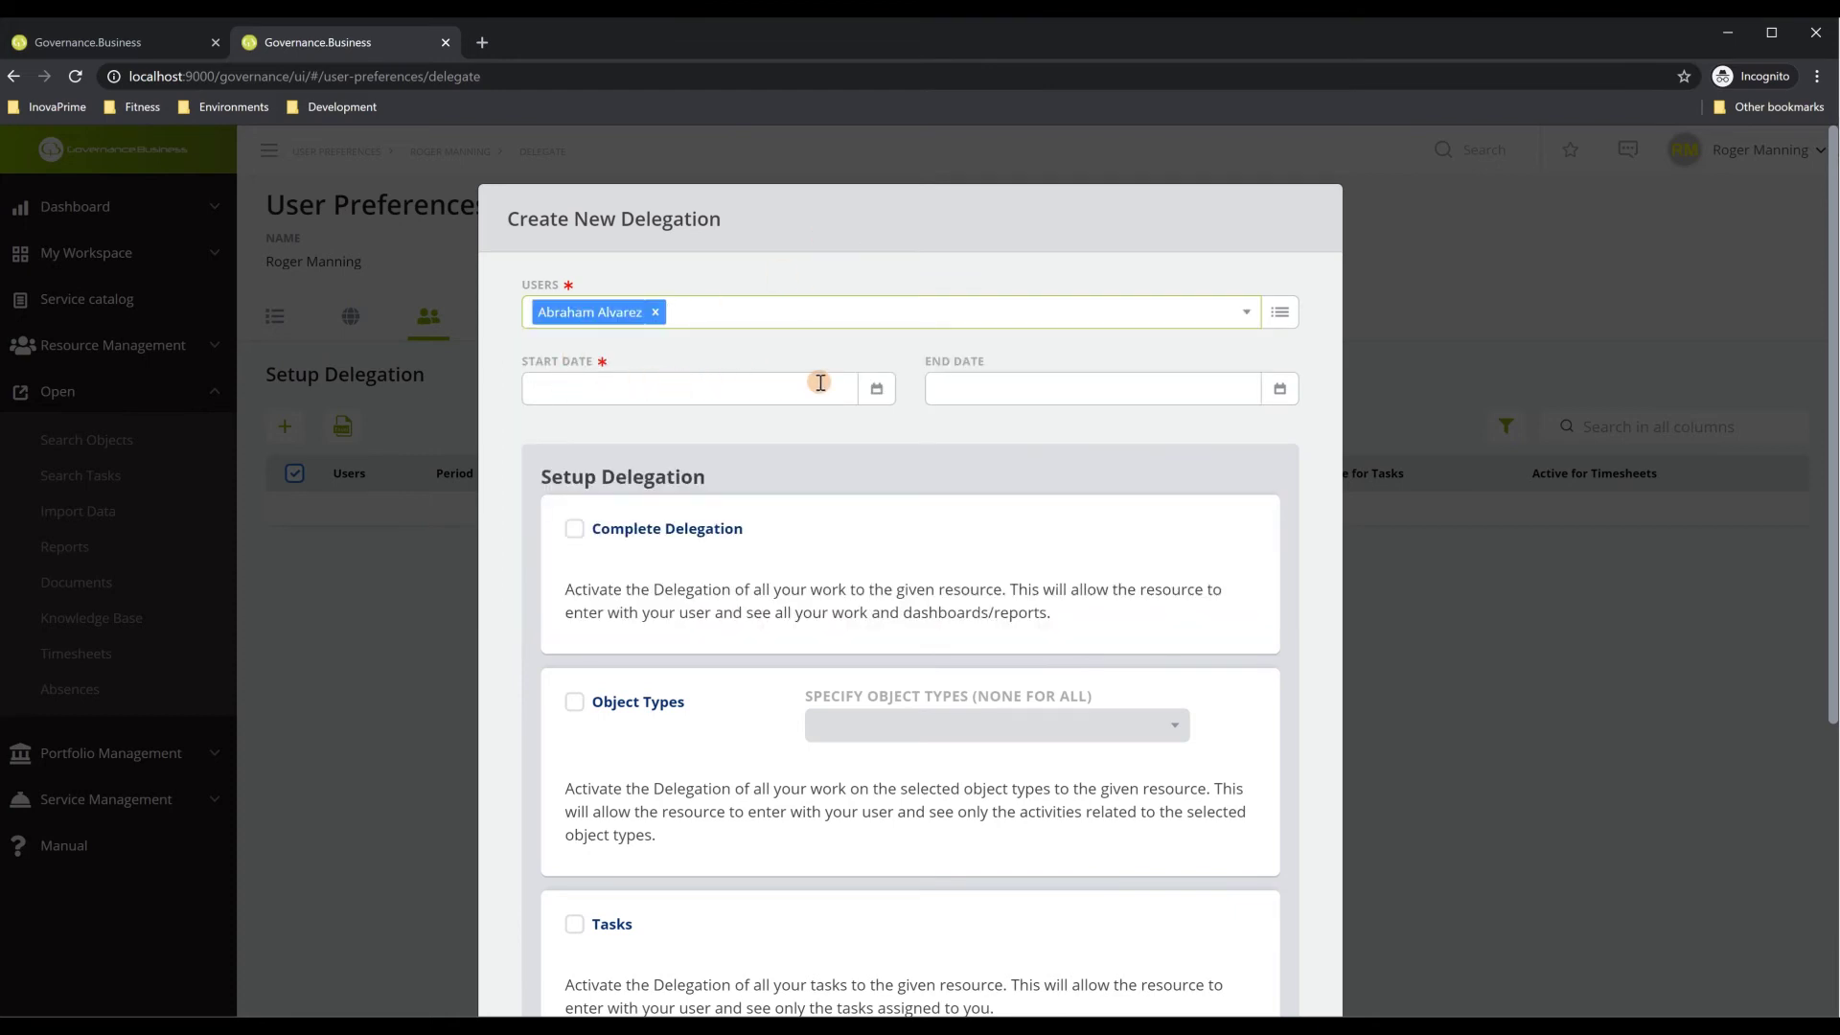
click(600, 392)
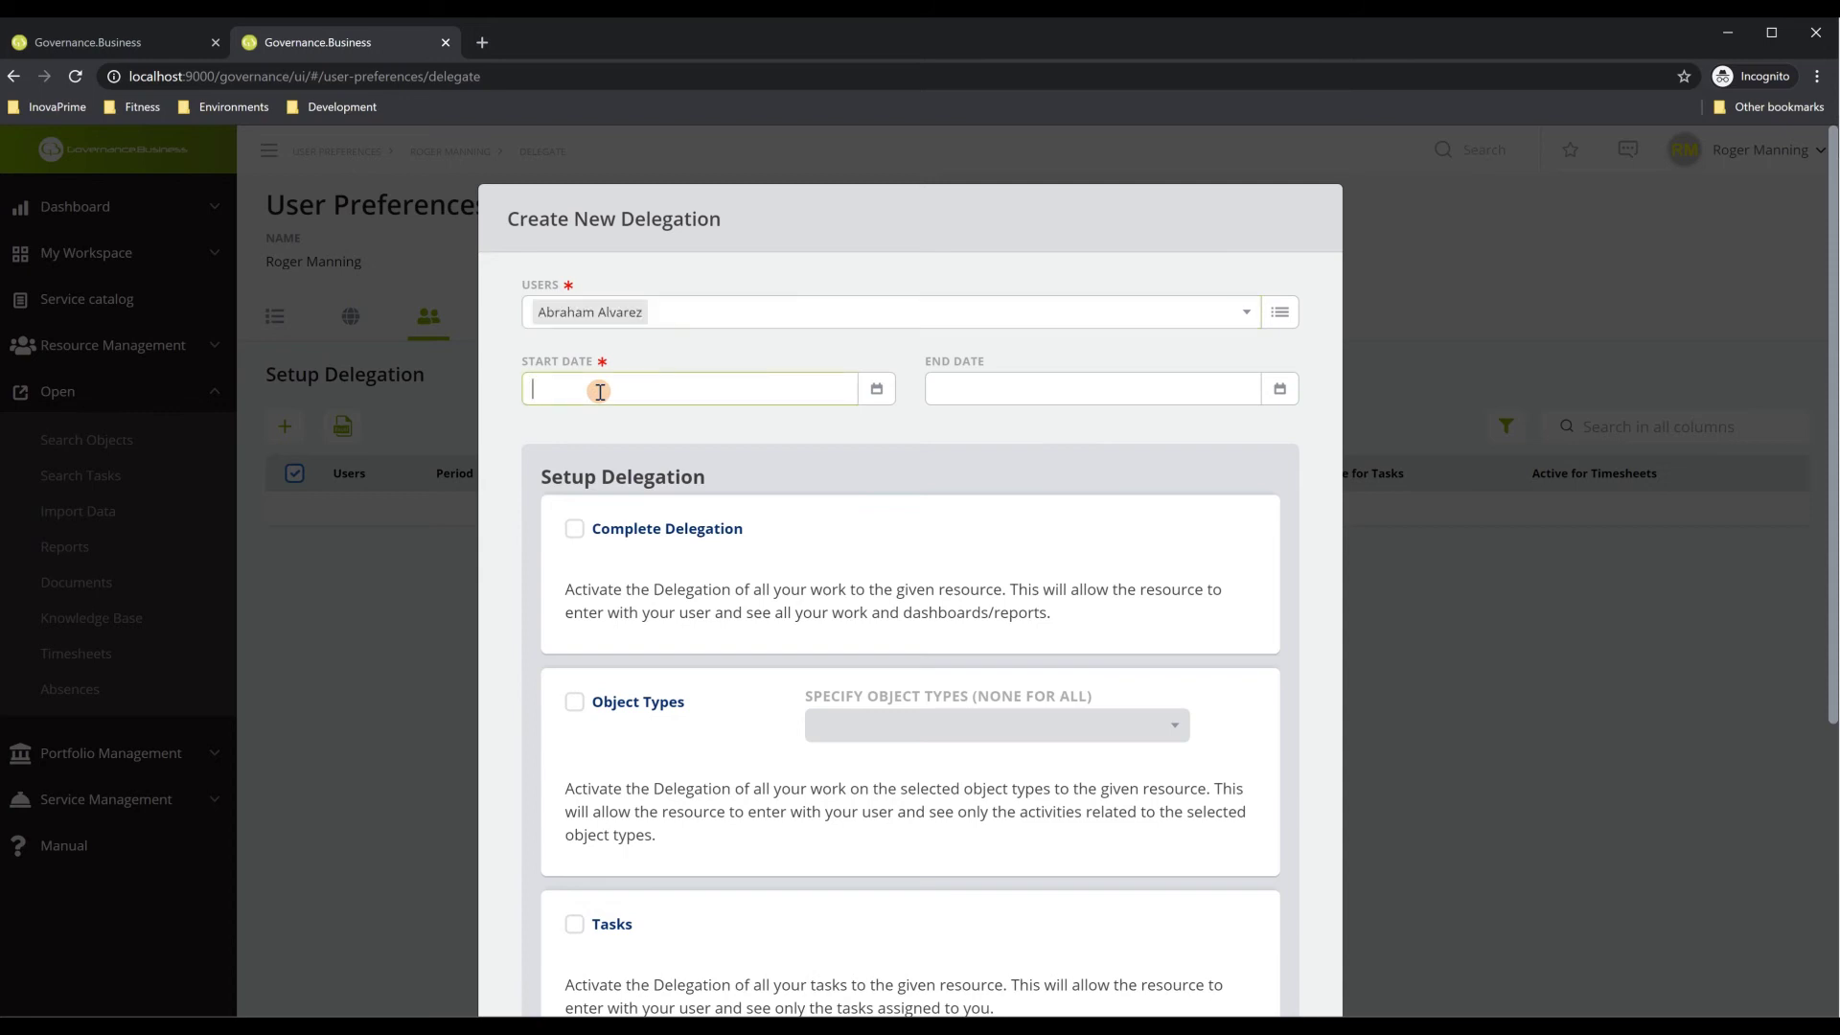
text(10-12)
key(Tab)
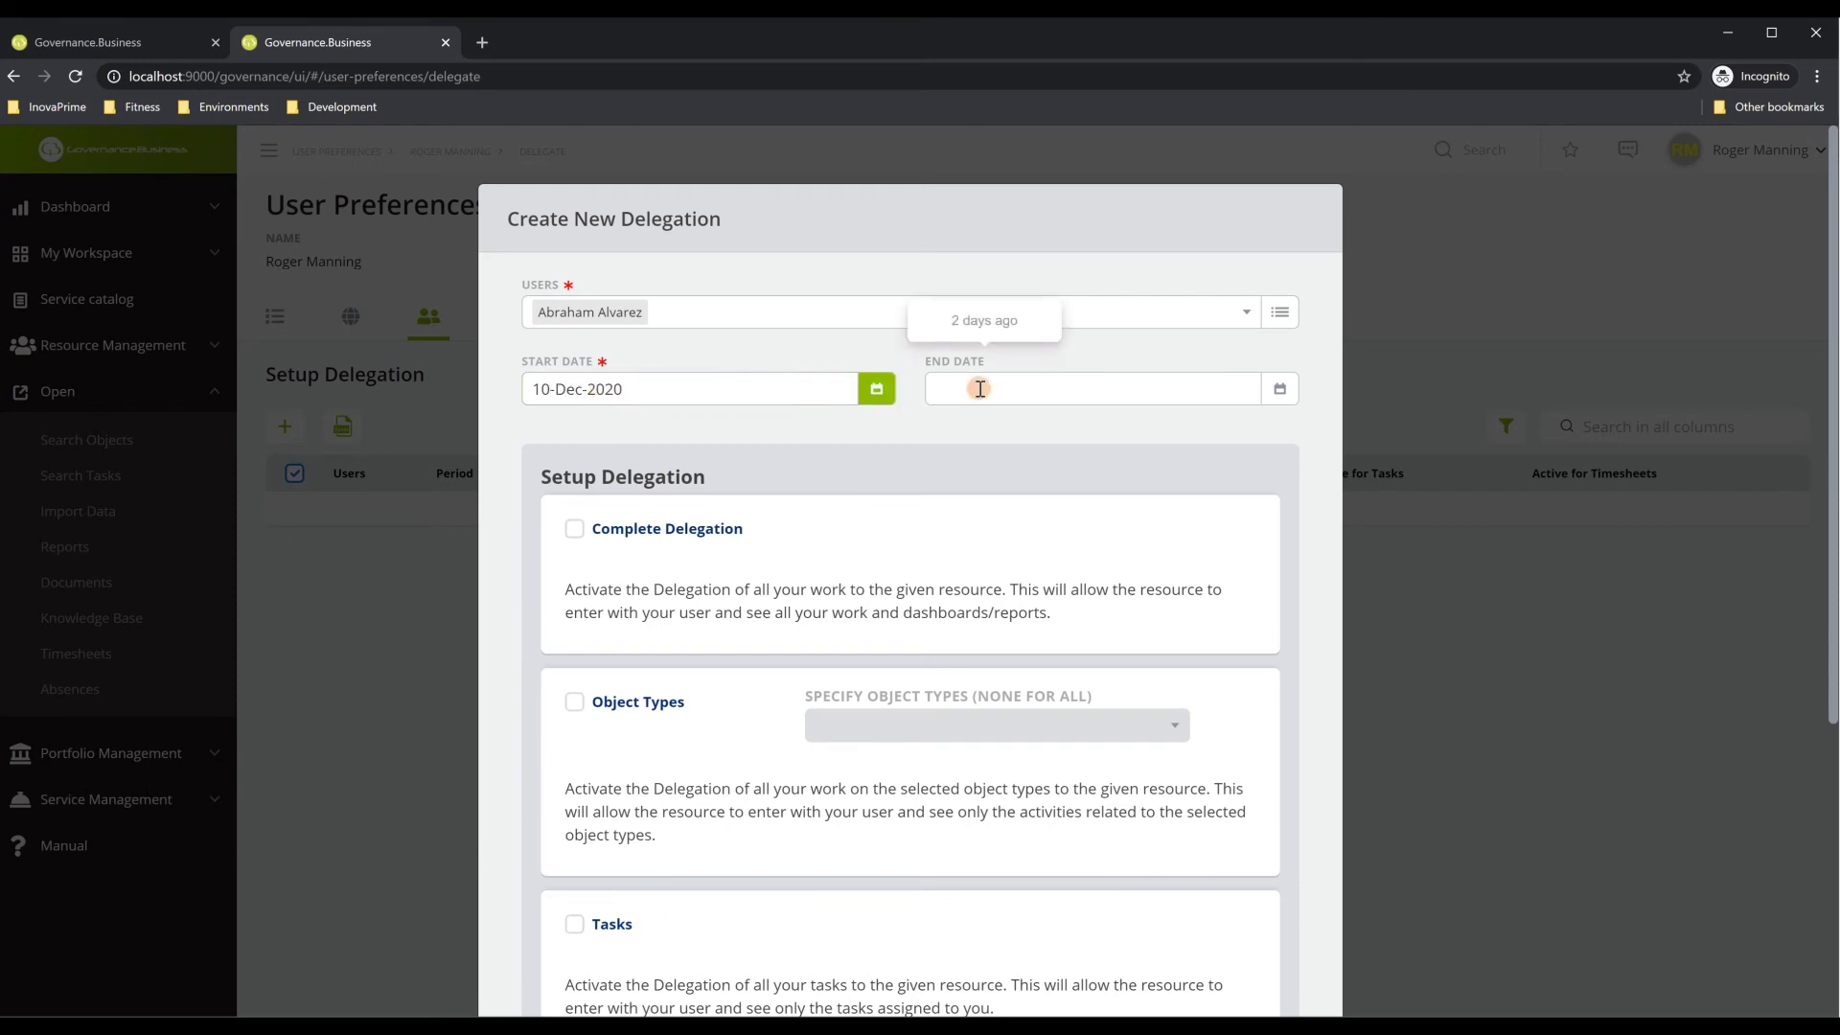
click(989, 388)
text(31)
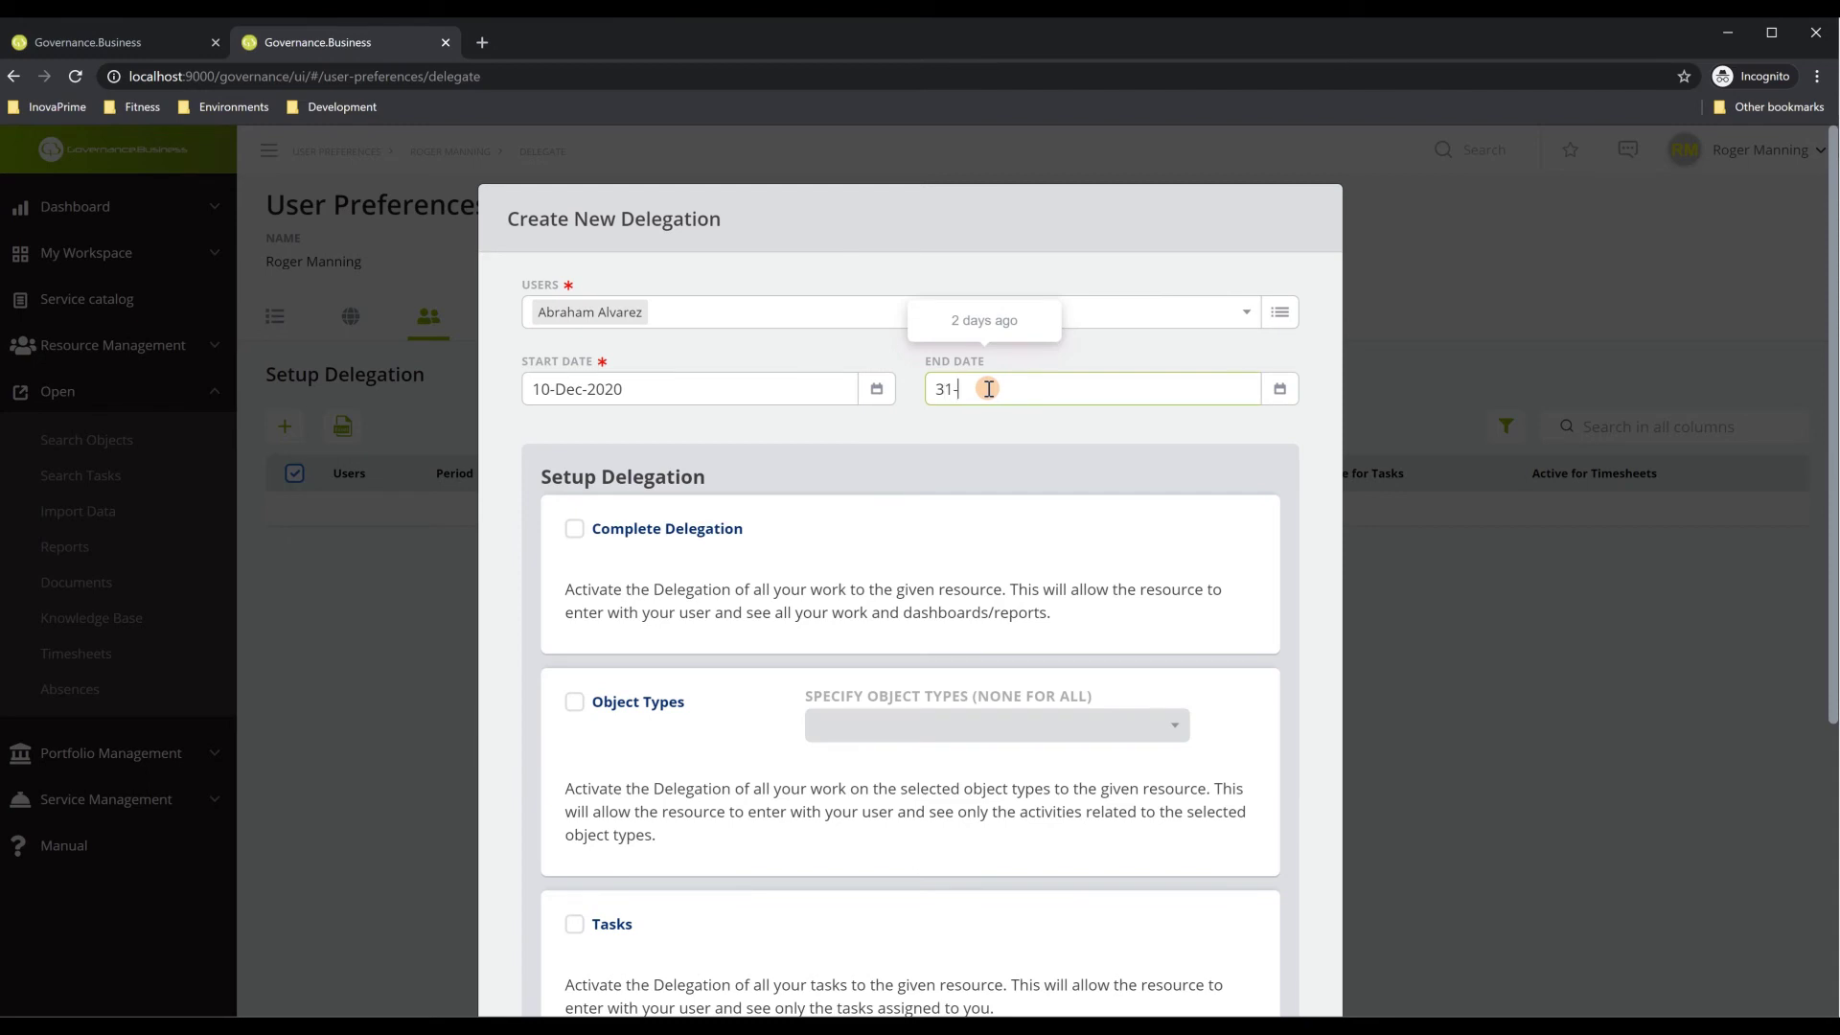
text(-12-2020)
key(Tab)
click(1003, 421)
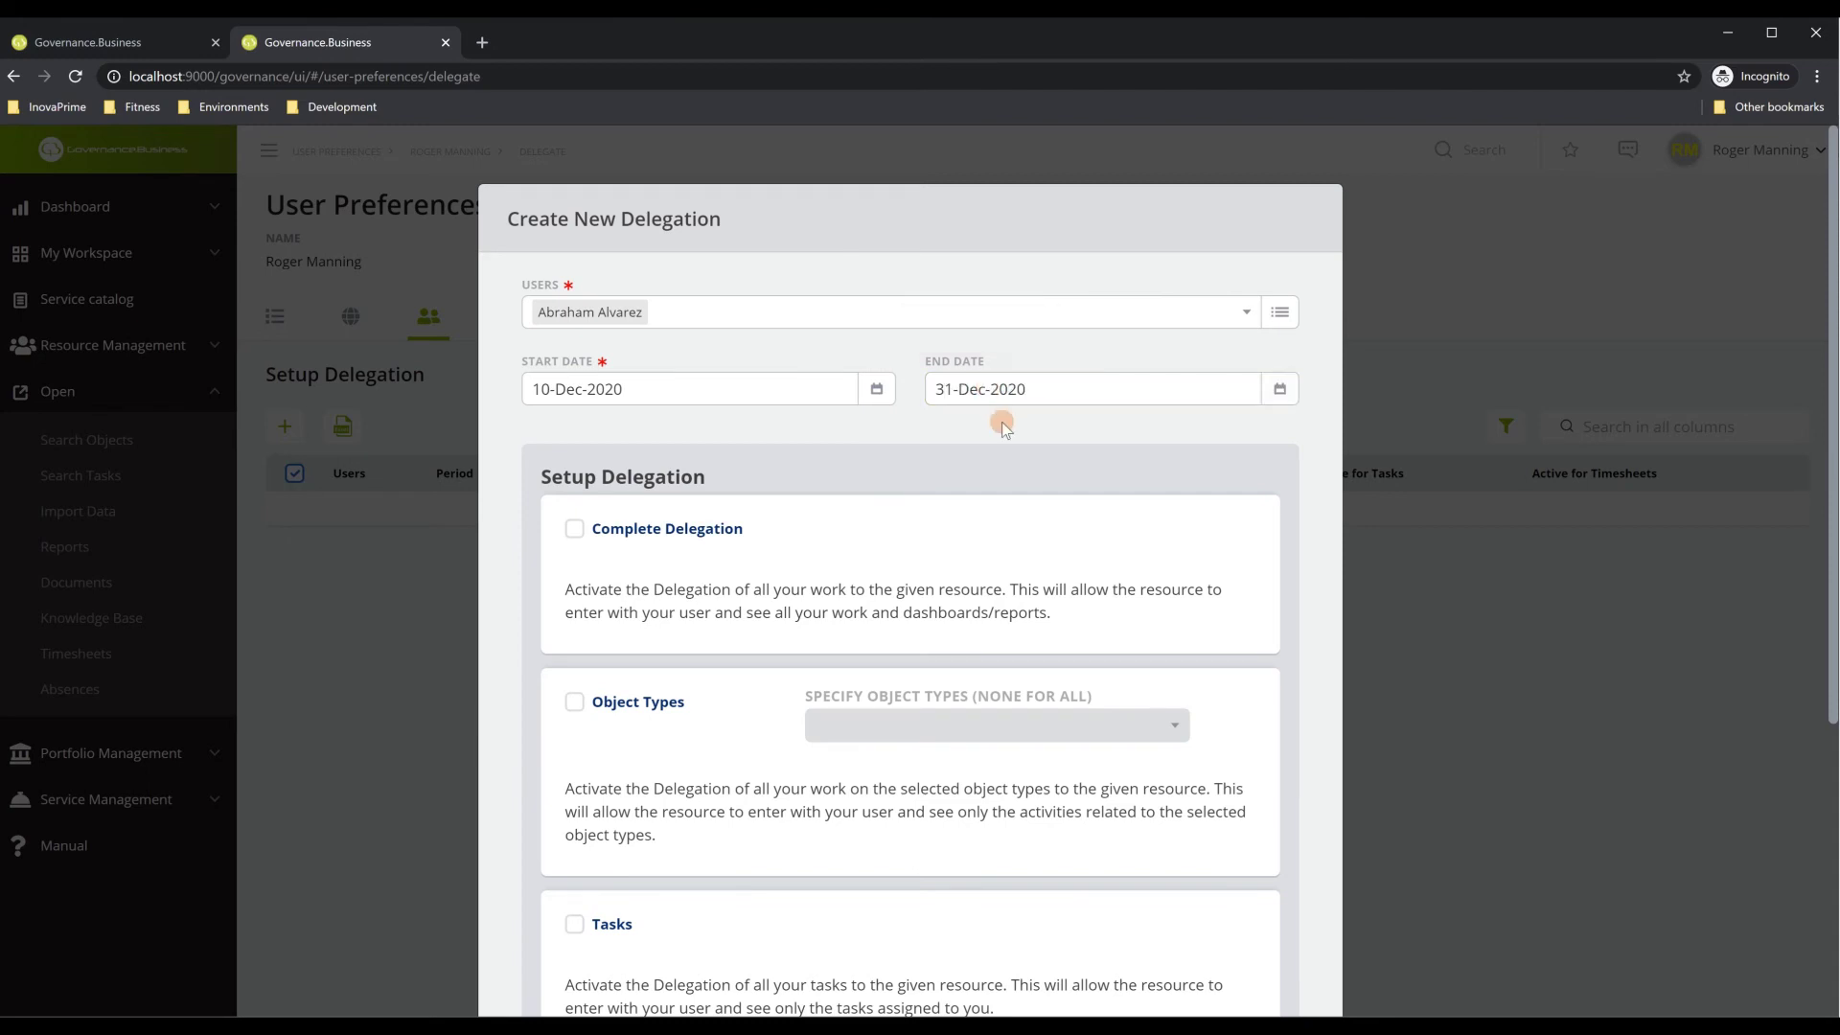
Make it a complete delegation and save it
scroll(843, 575, down, 2)
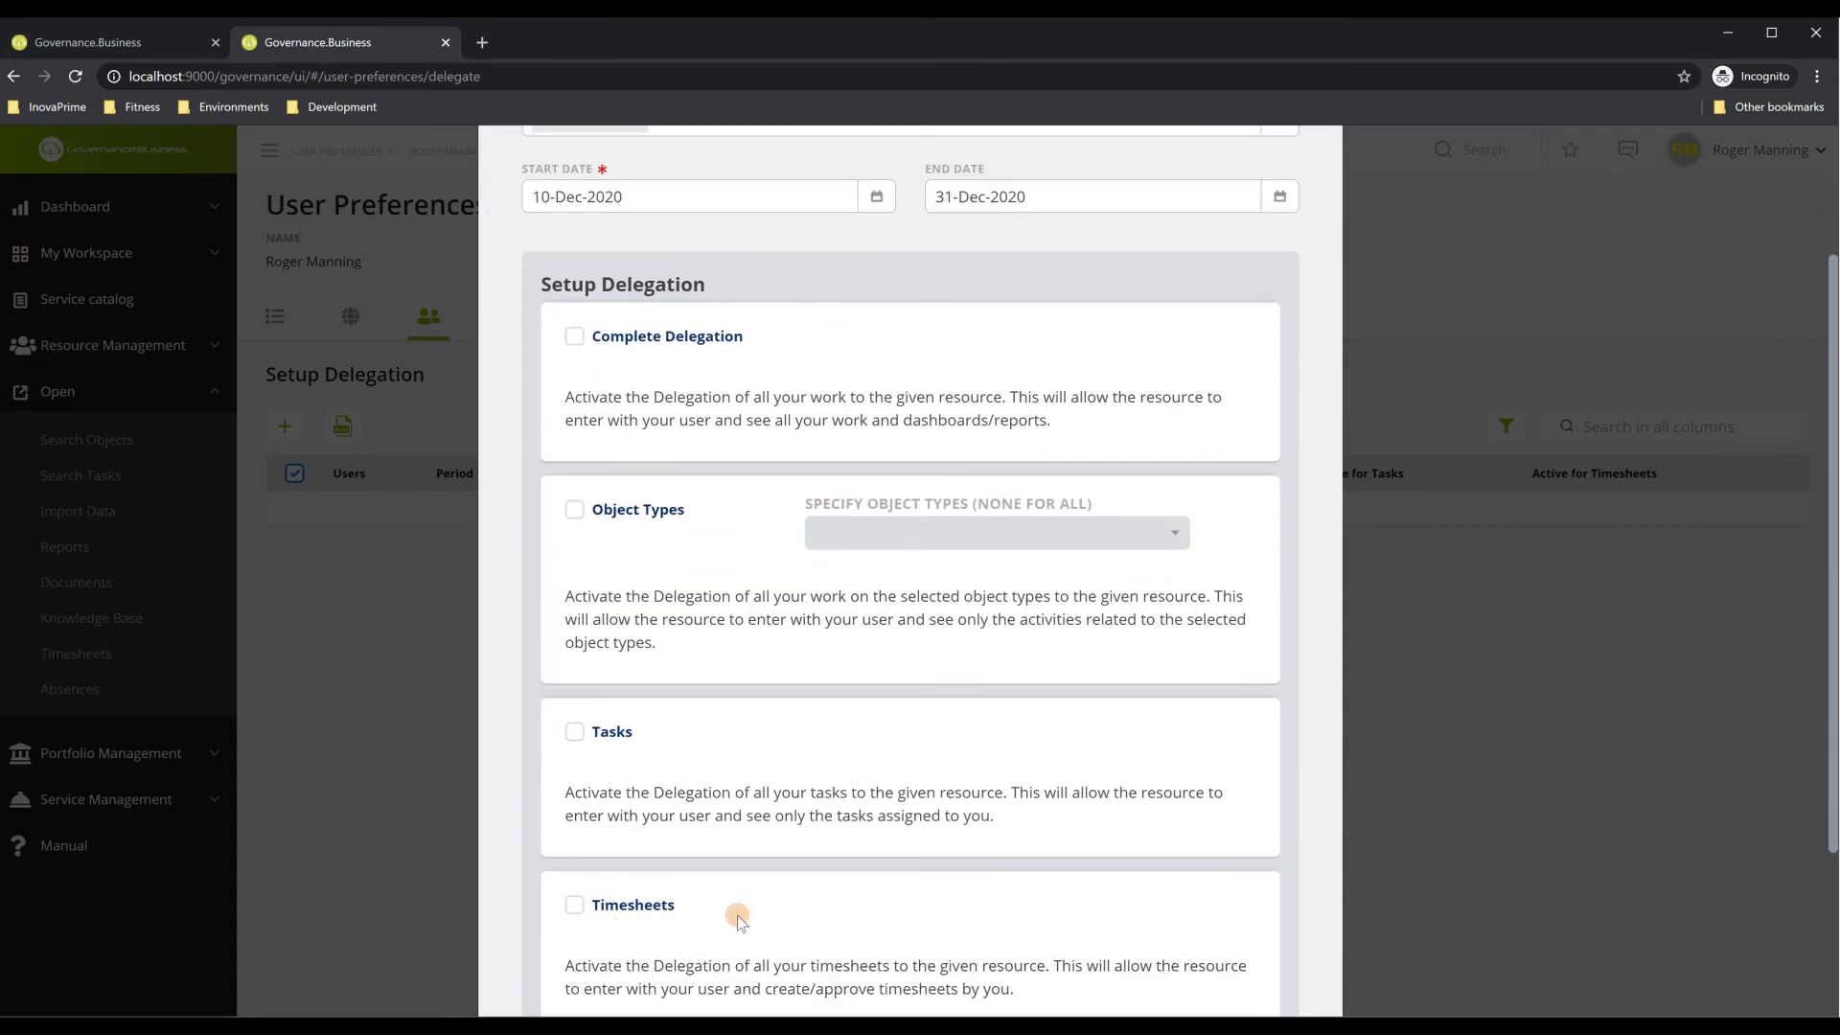
scroll(894, 795, down, 1)
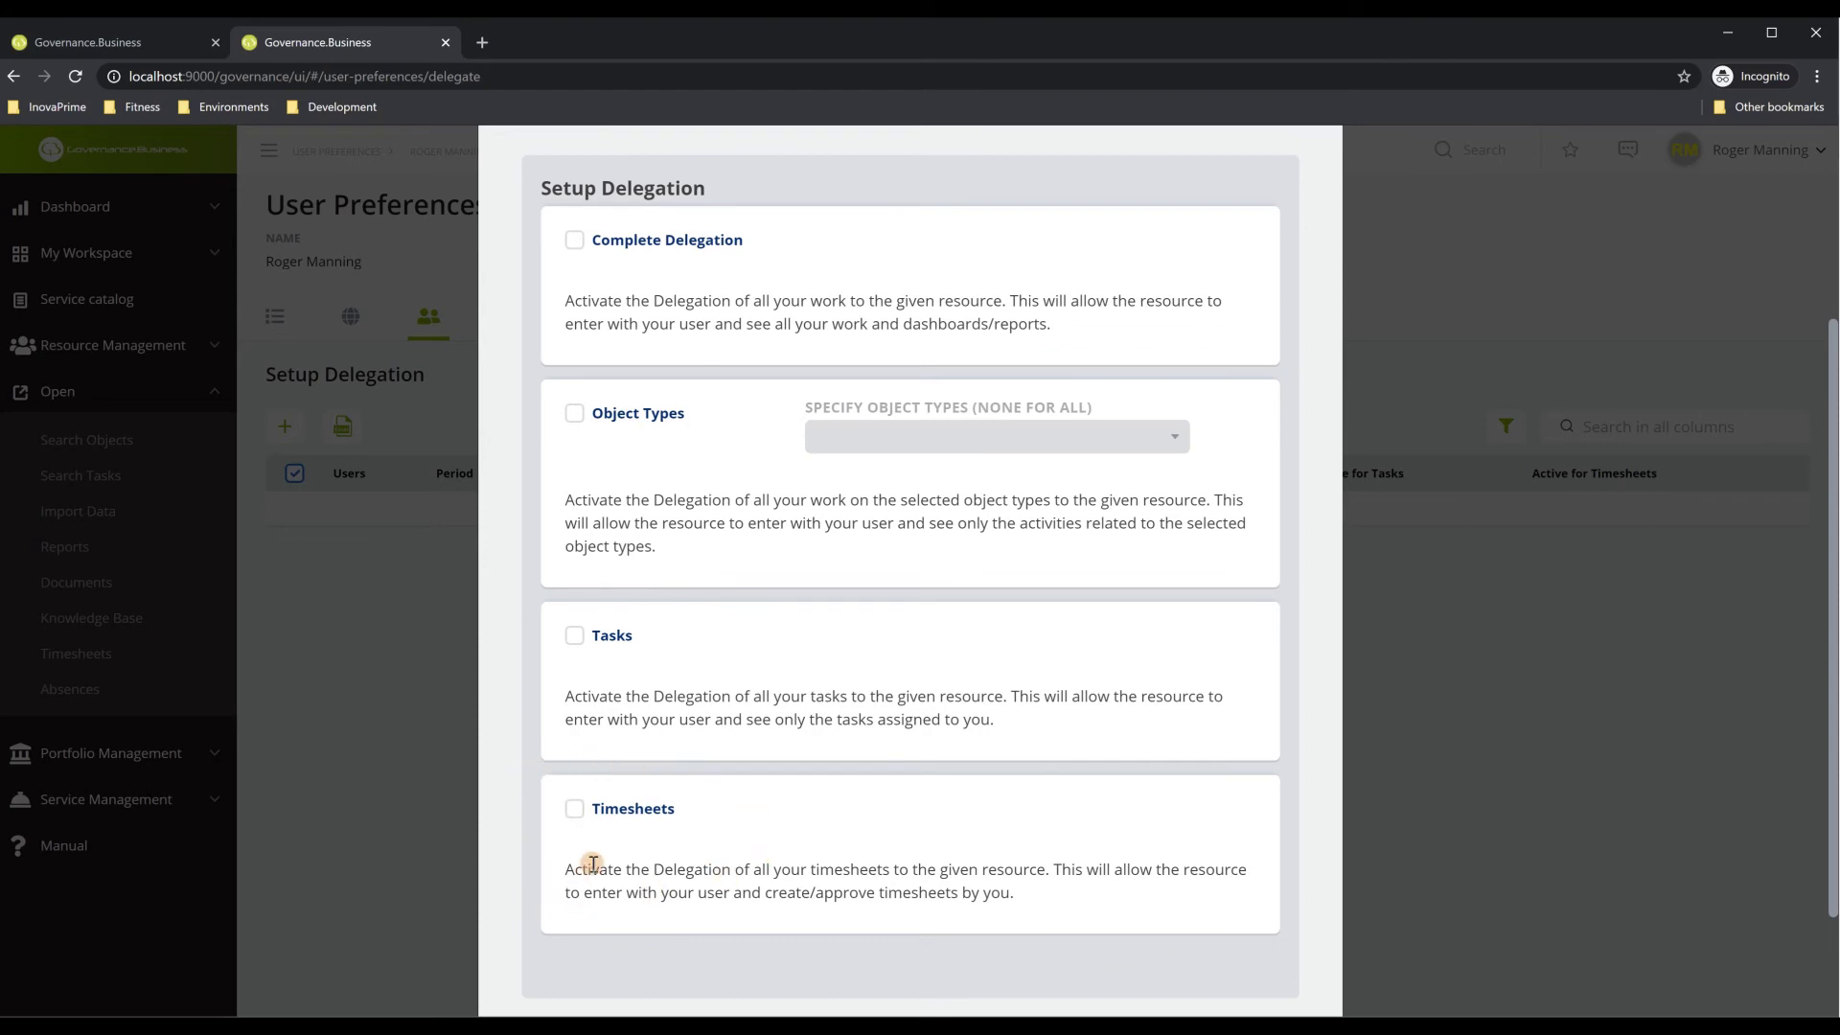
scroll(594, 843, up, 3)
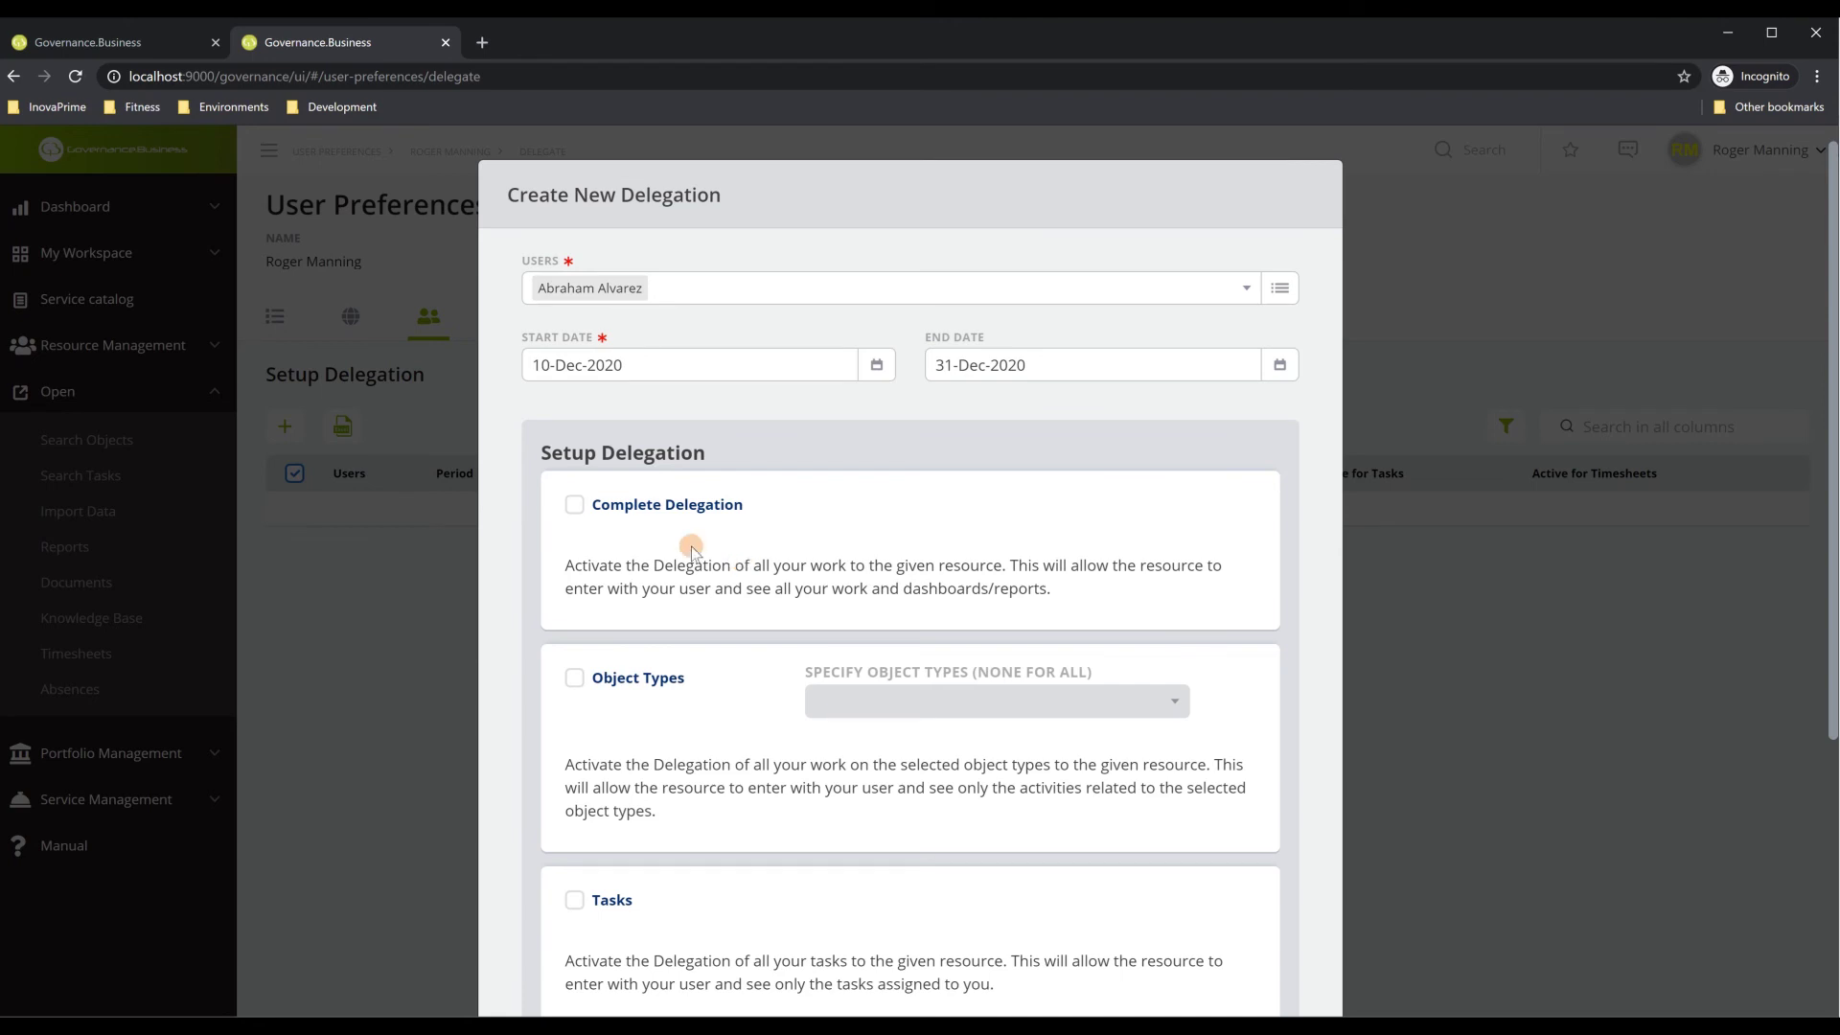
click(574, 505)
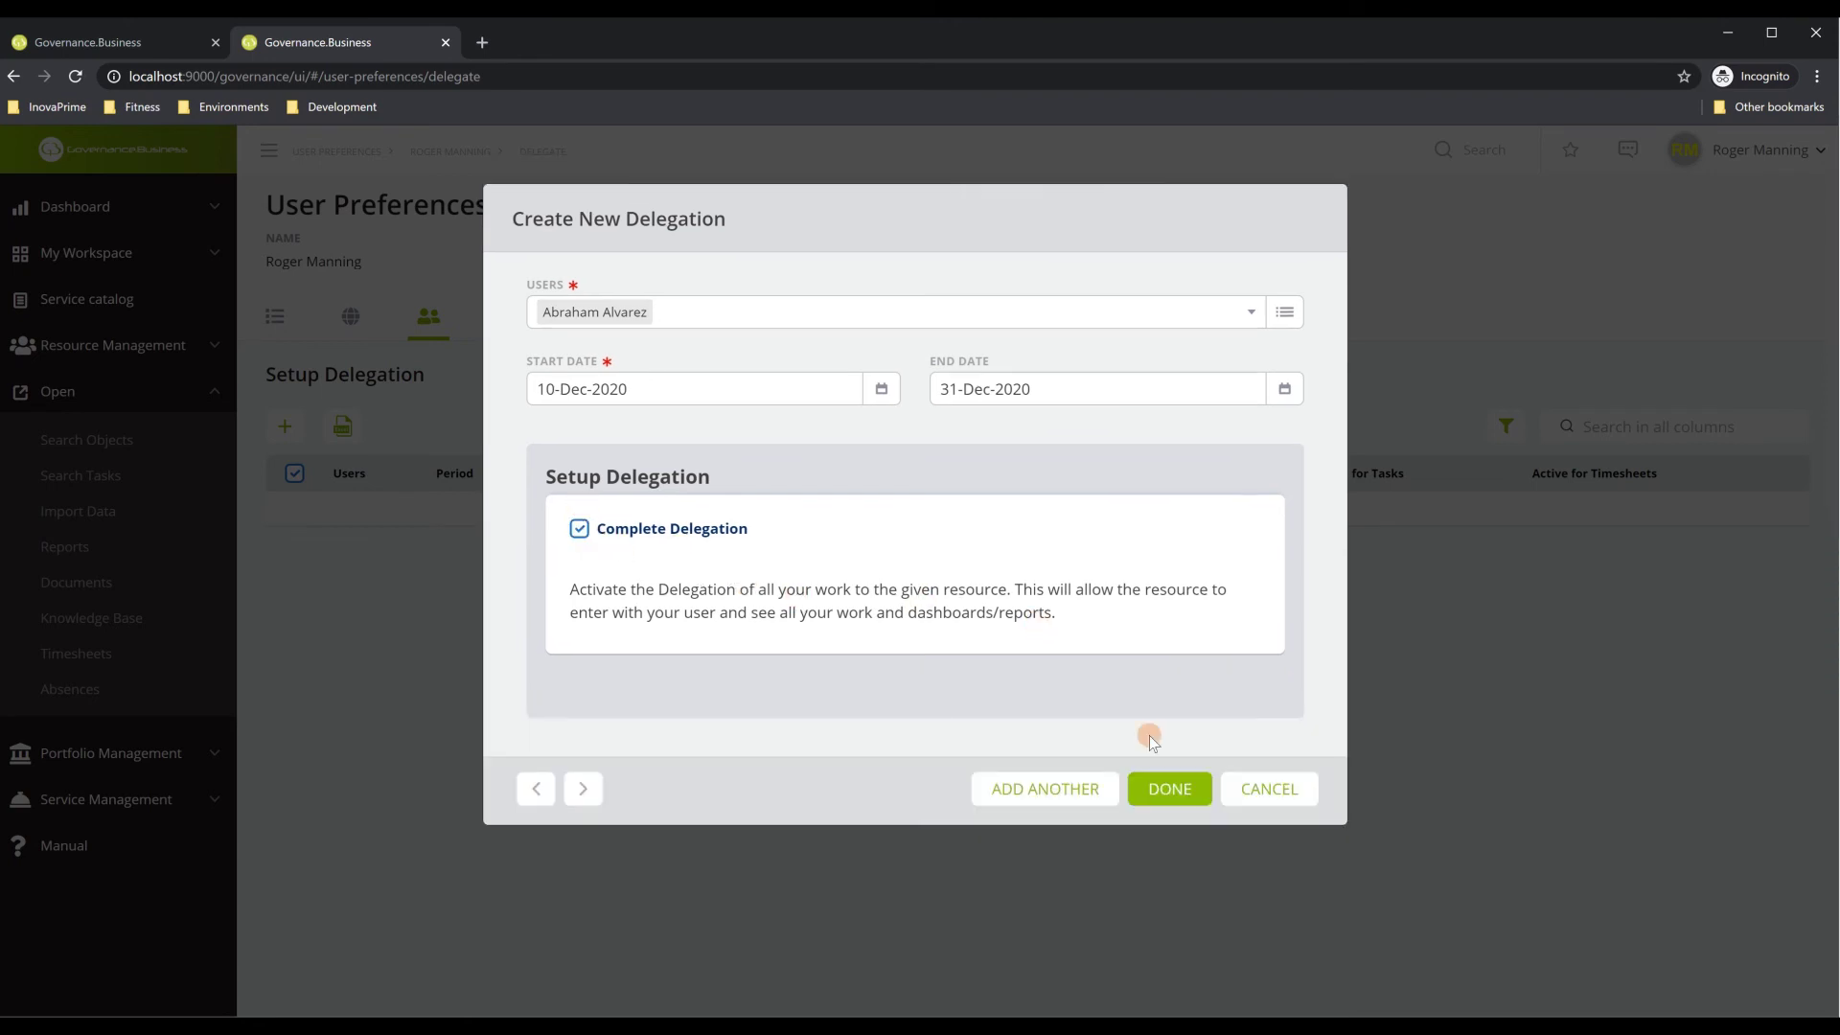
click(1170, 793)
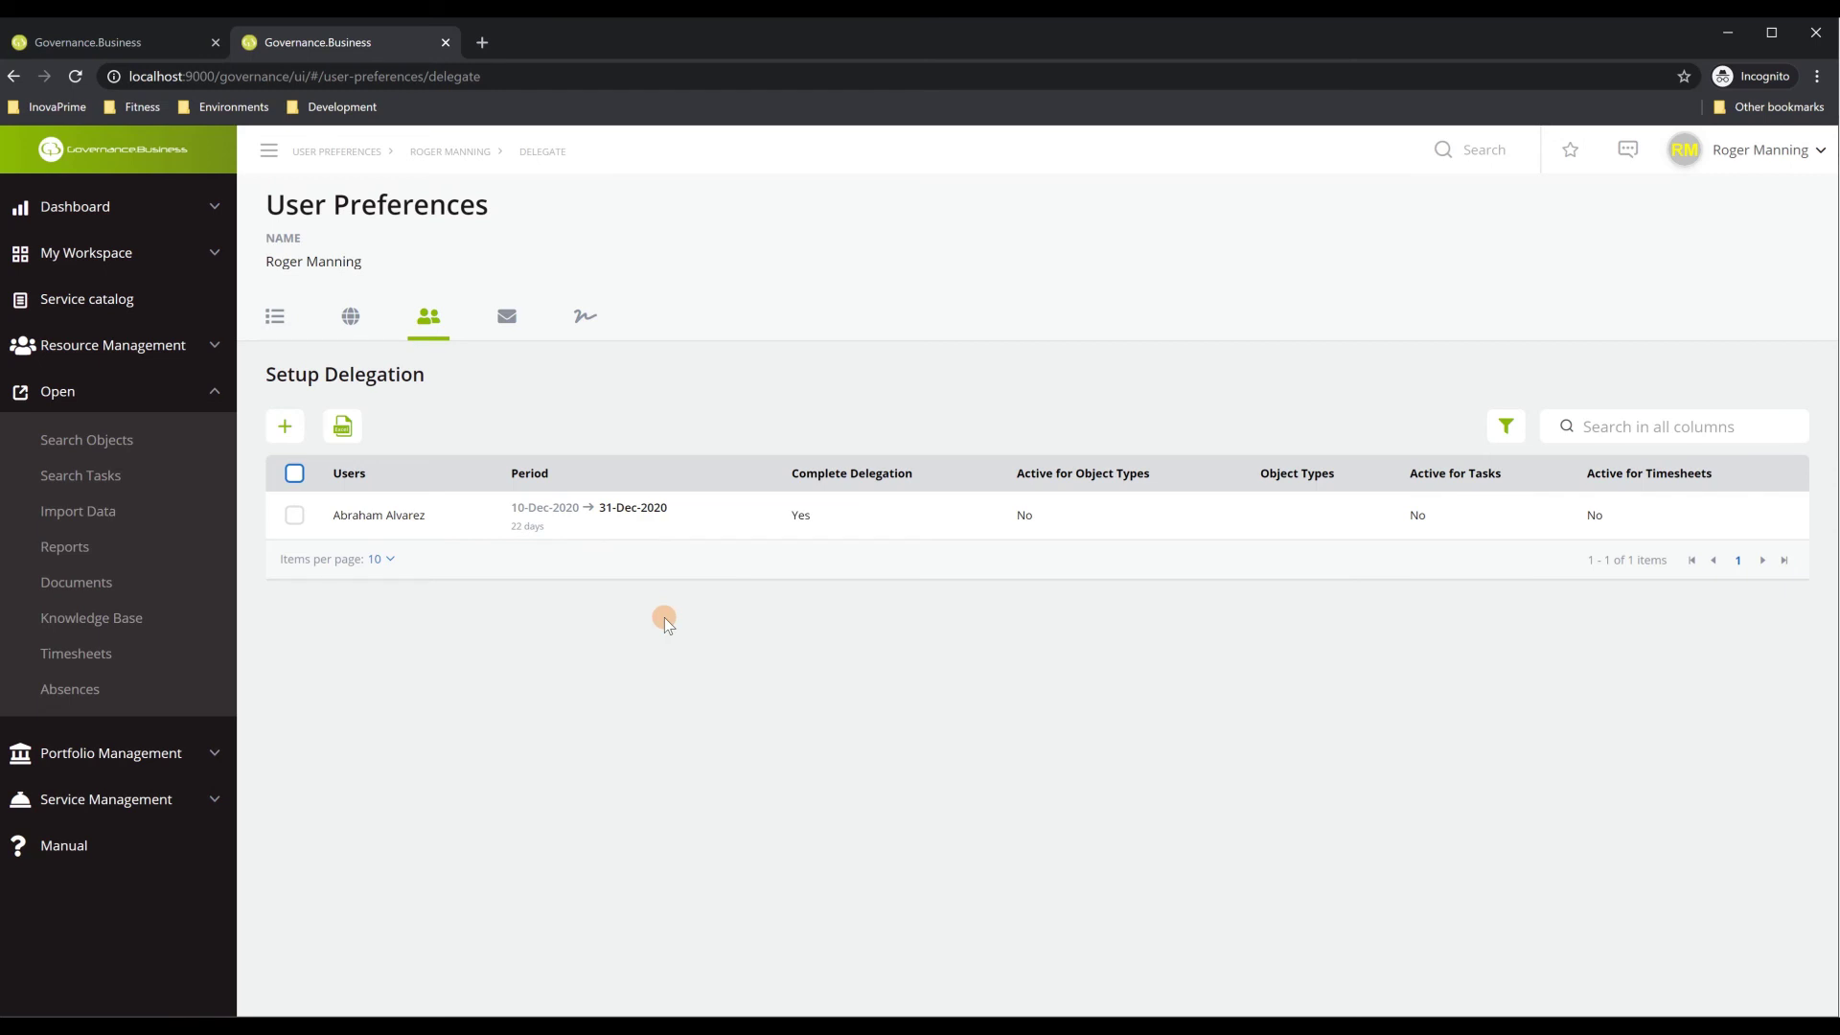
Review the Notifications Management preferences, then view the still-empty signatures list
click(507, 316)
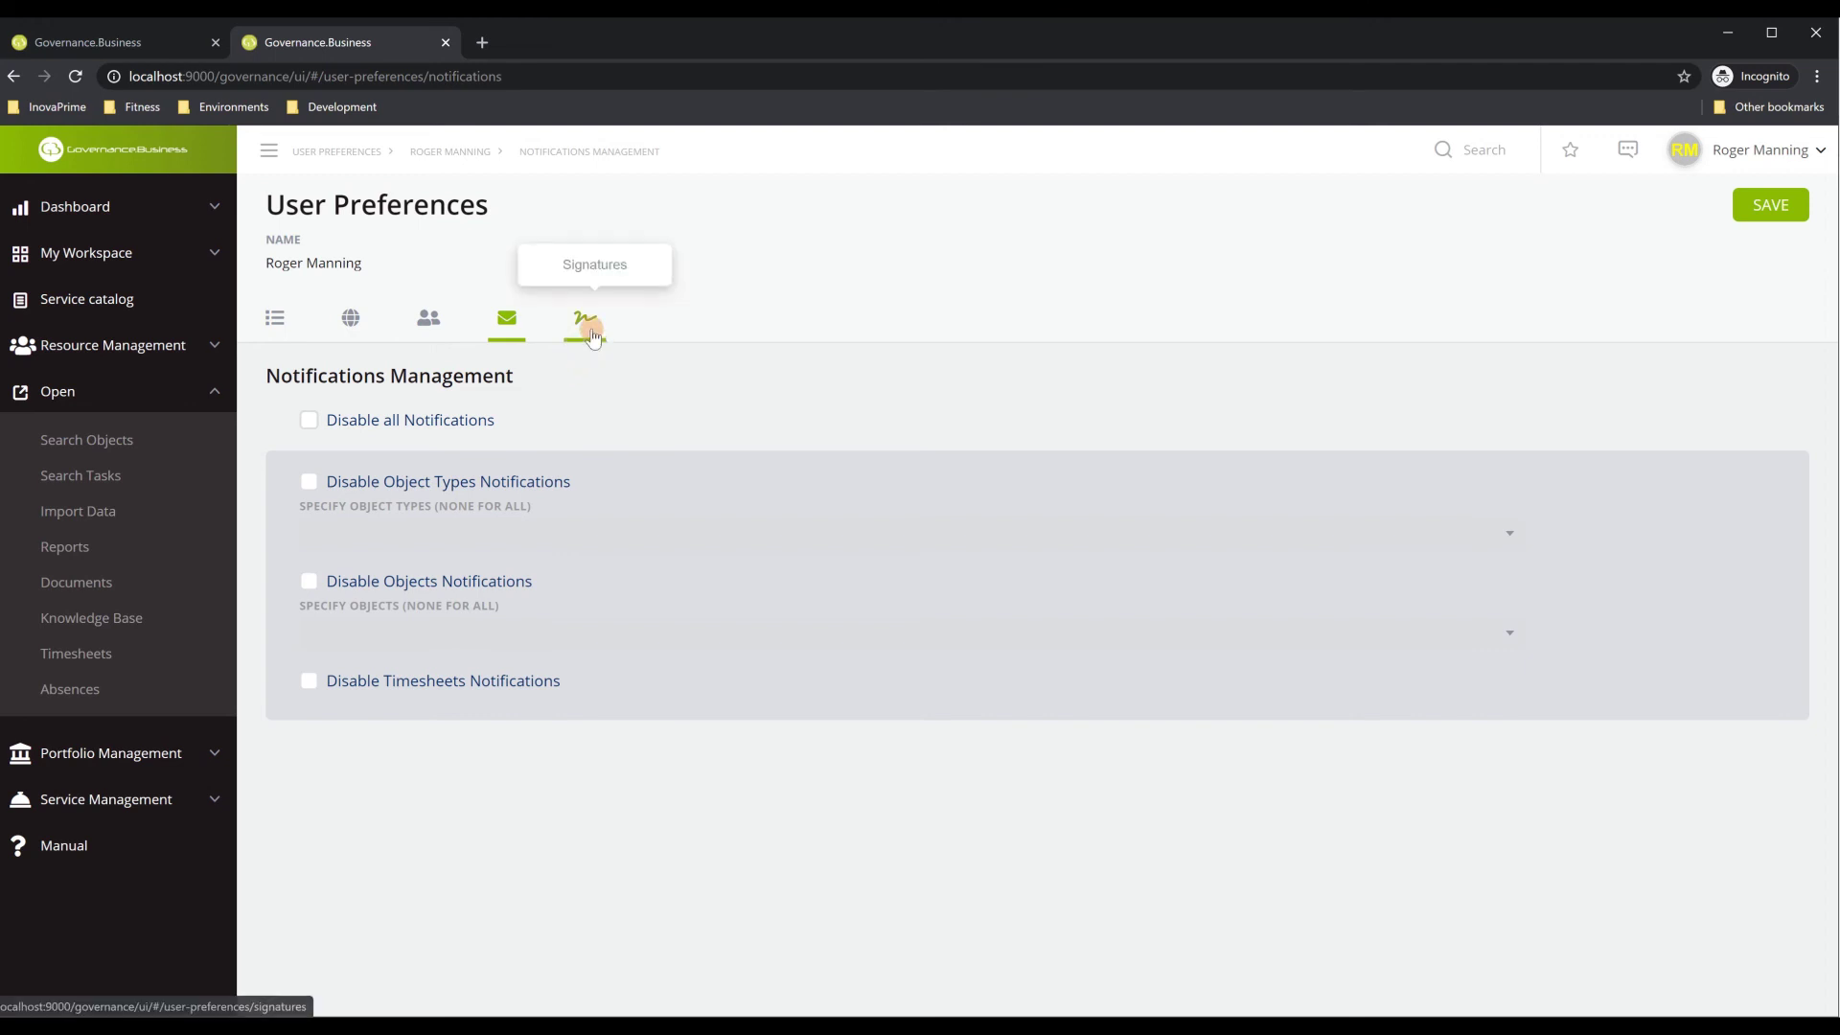
click(587, 318)
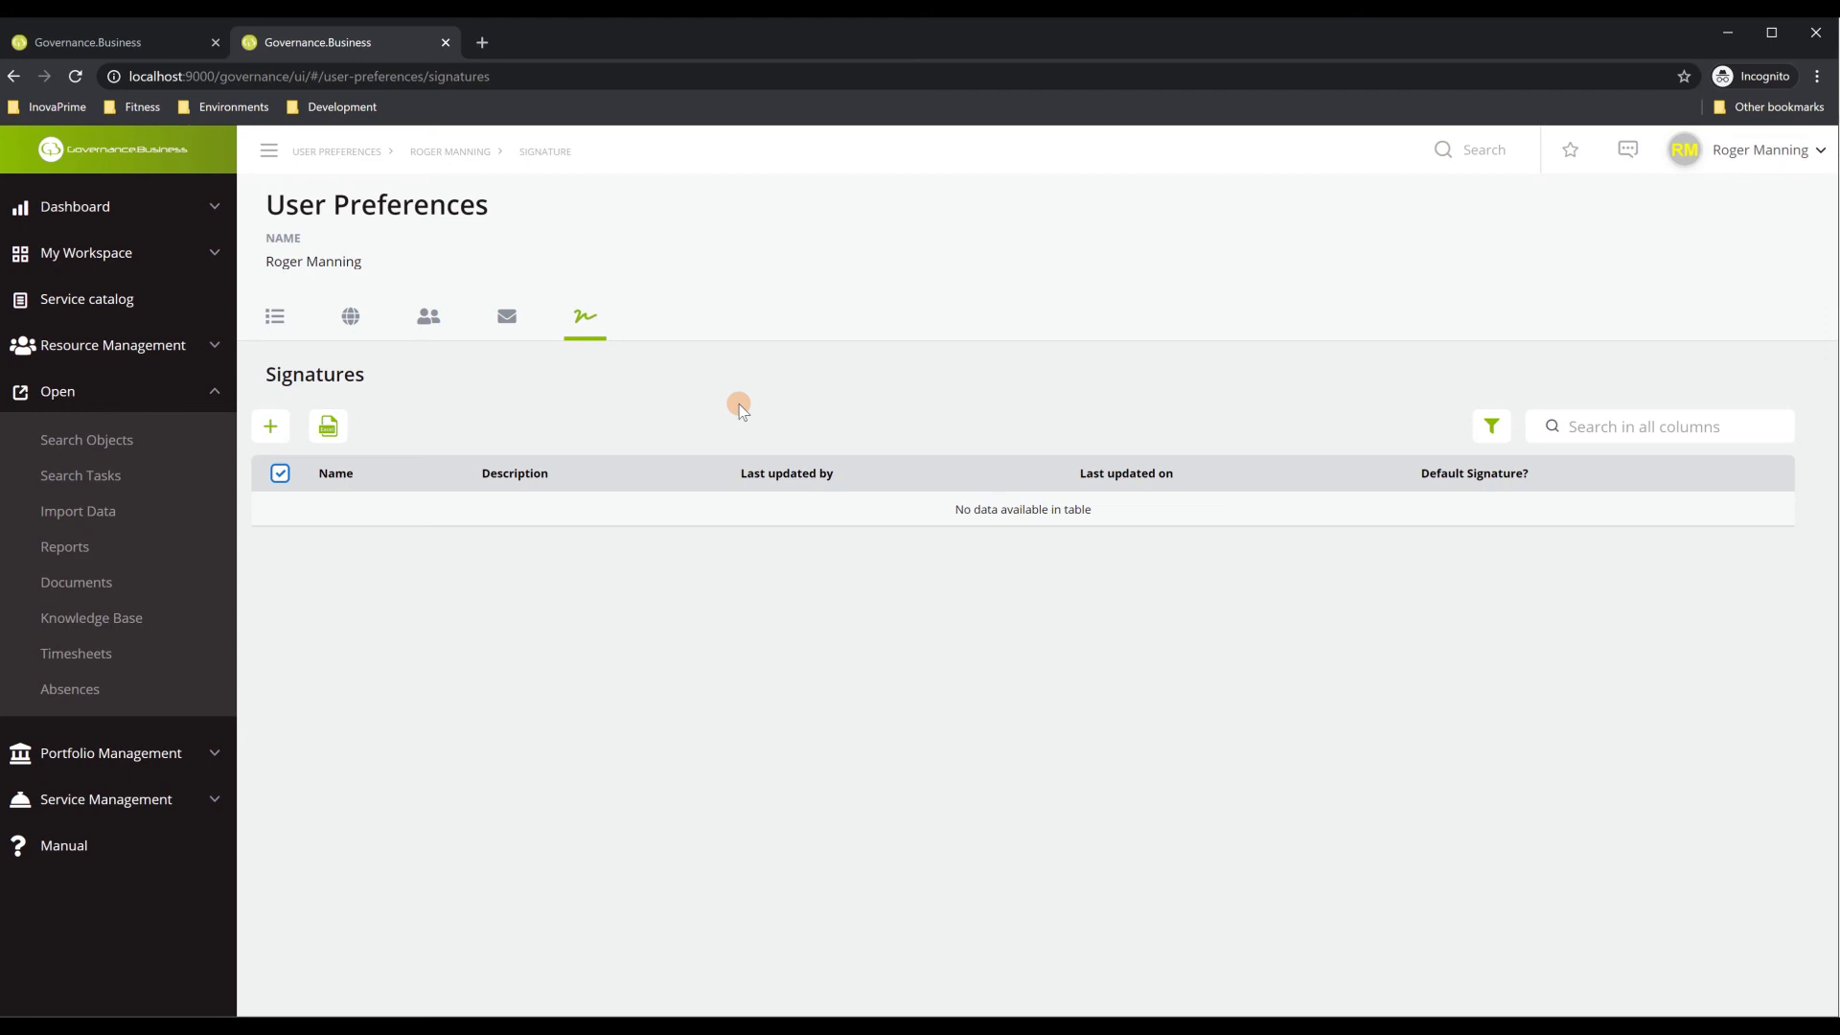
Open the Create Signature form, cancel it, and go back to Setup Delegation
click(271, 427)
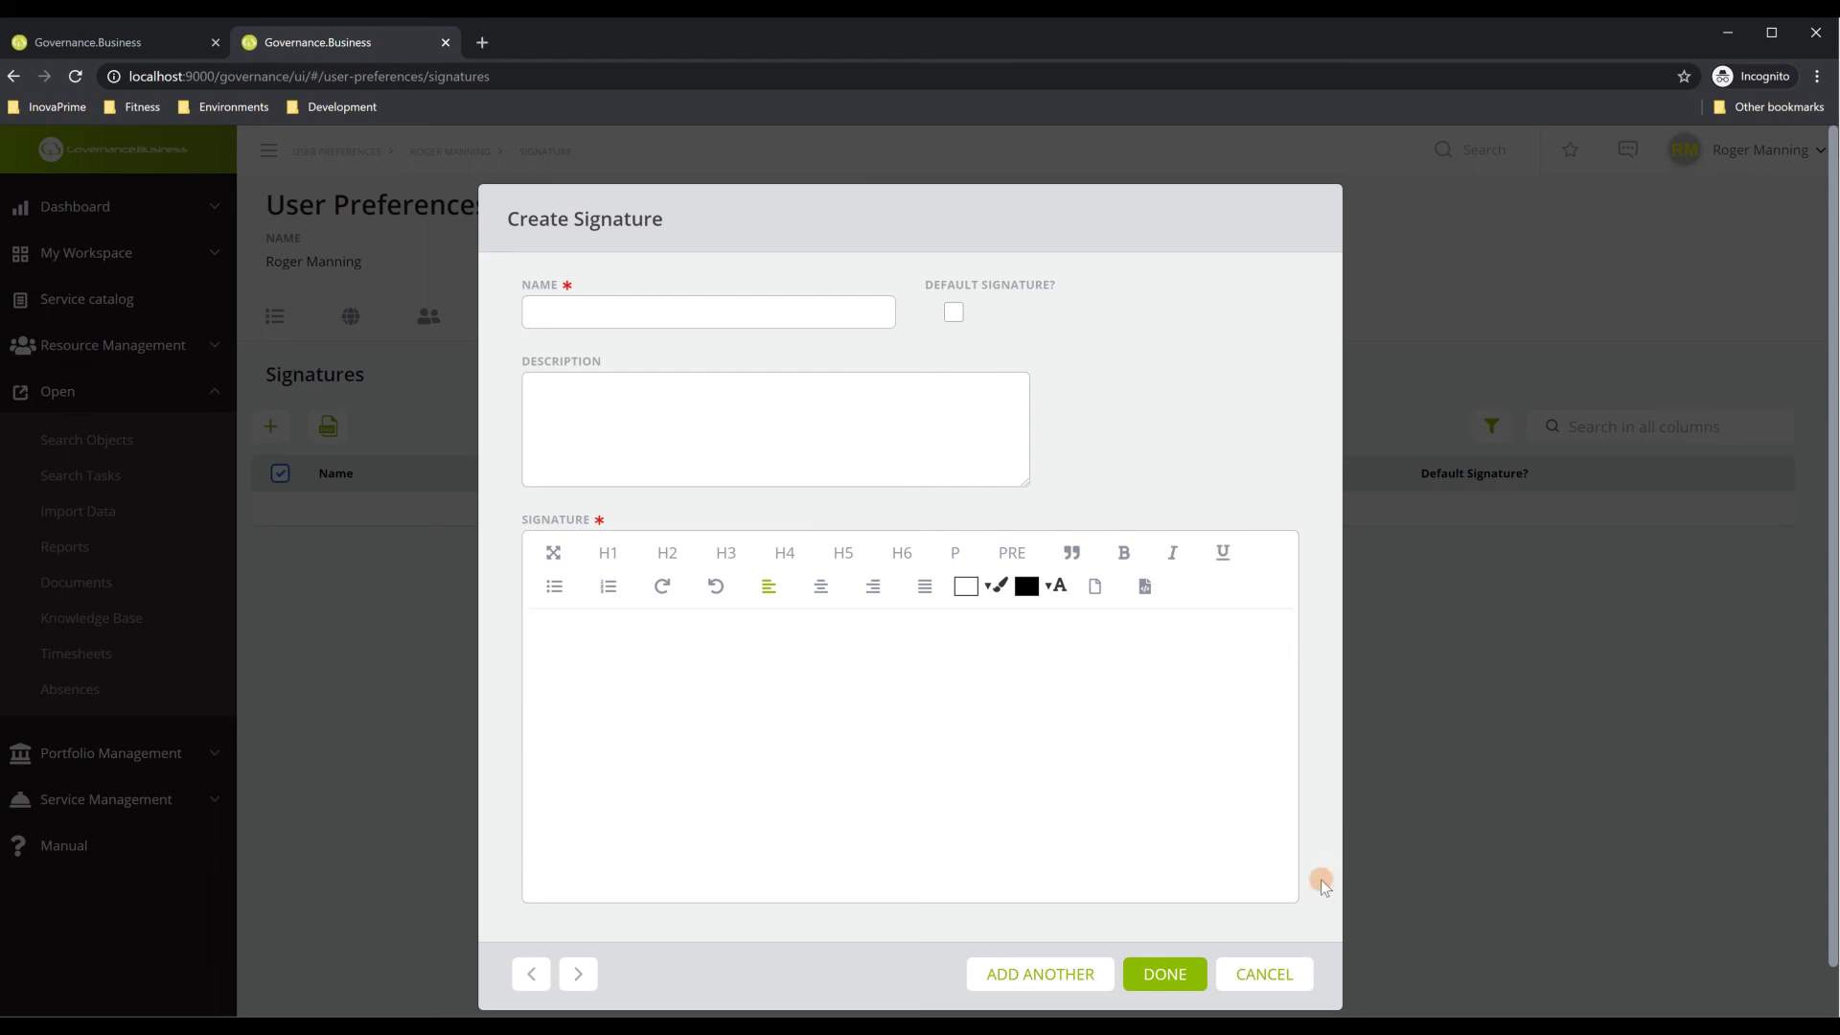
click(1275, 974)
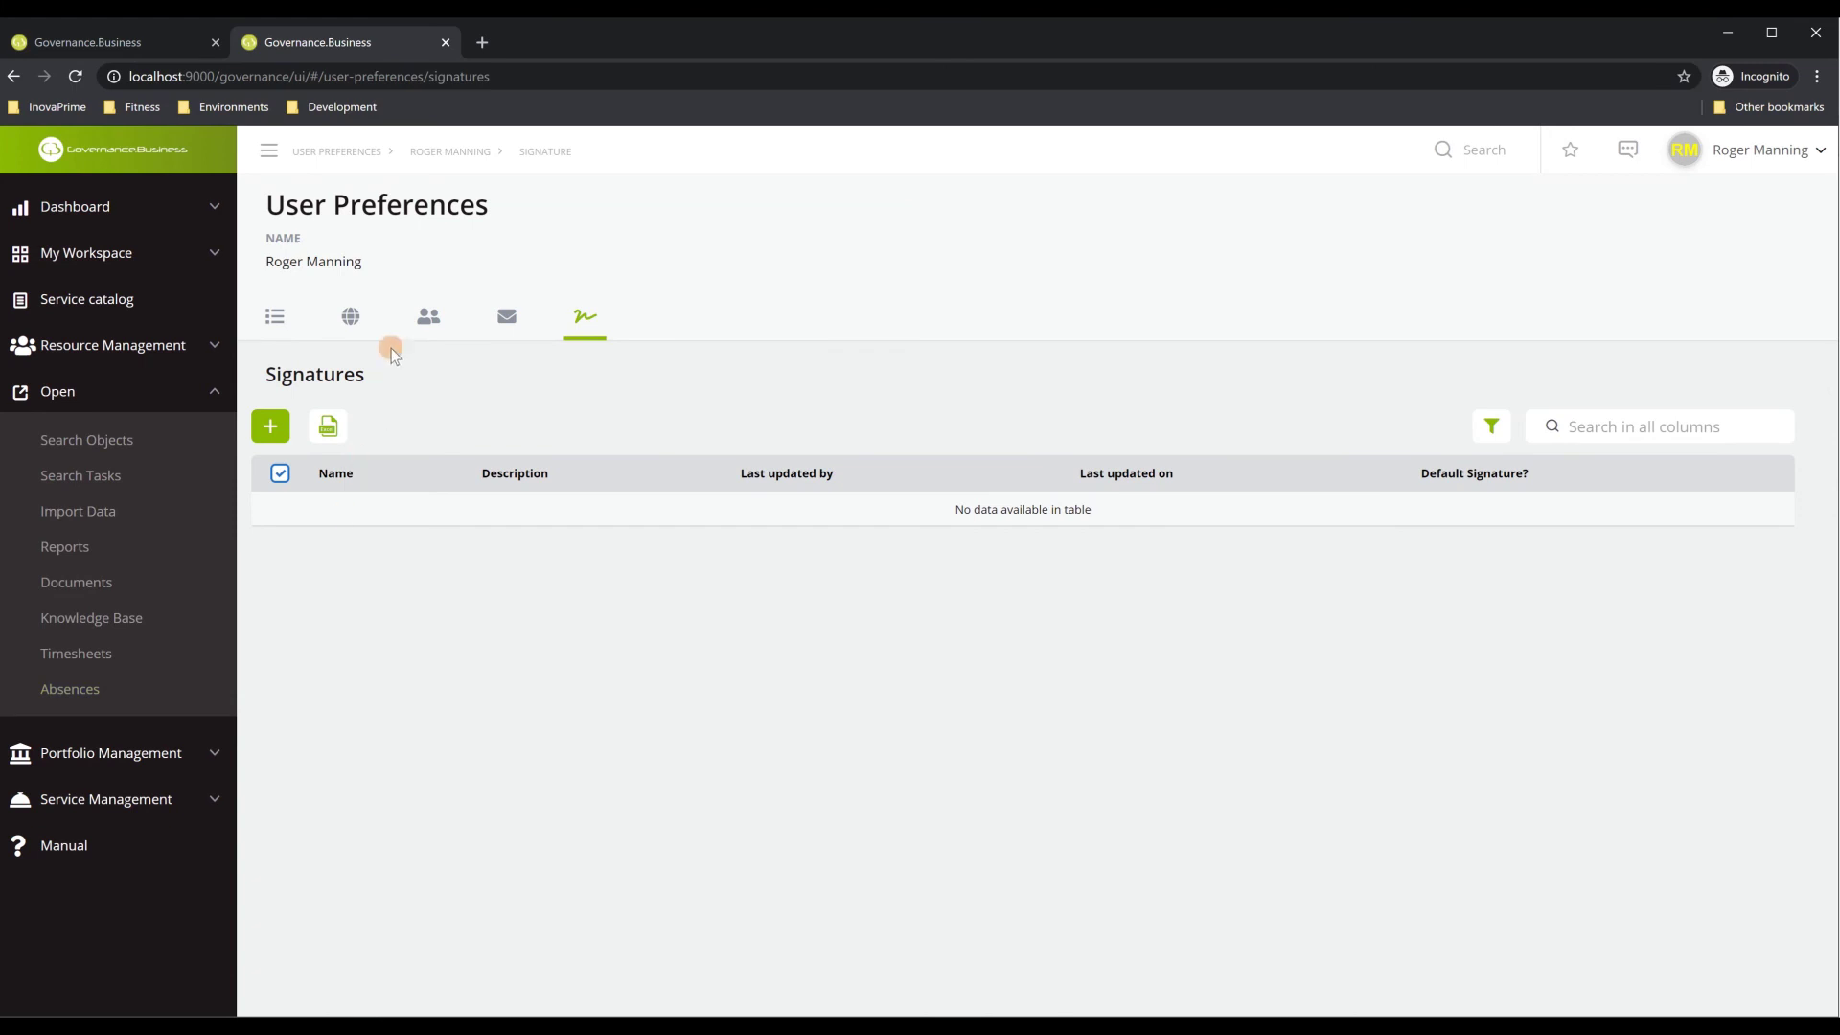
click(429, 318)
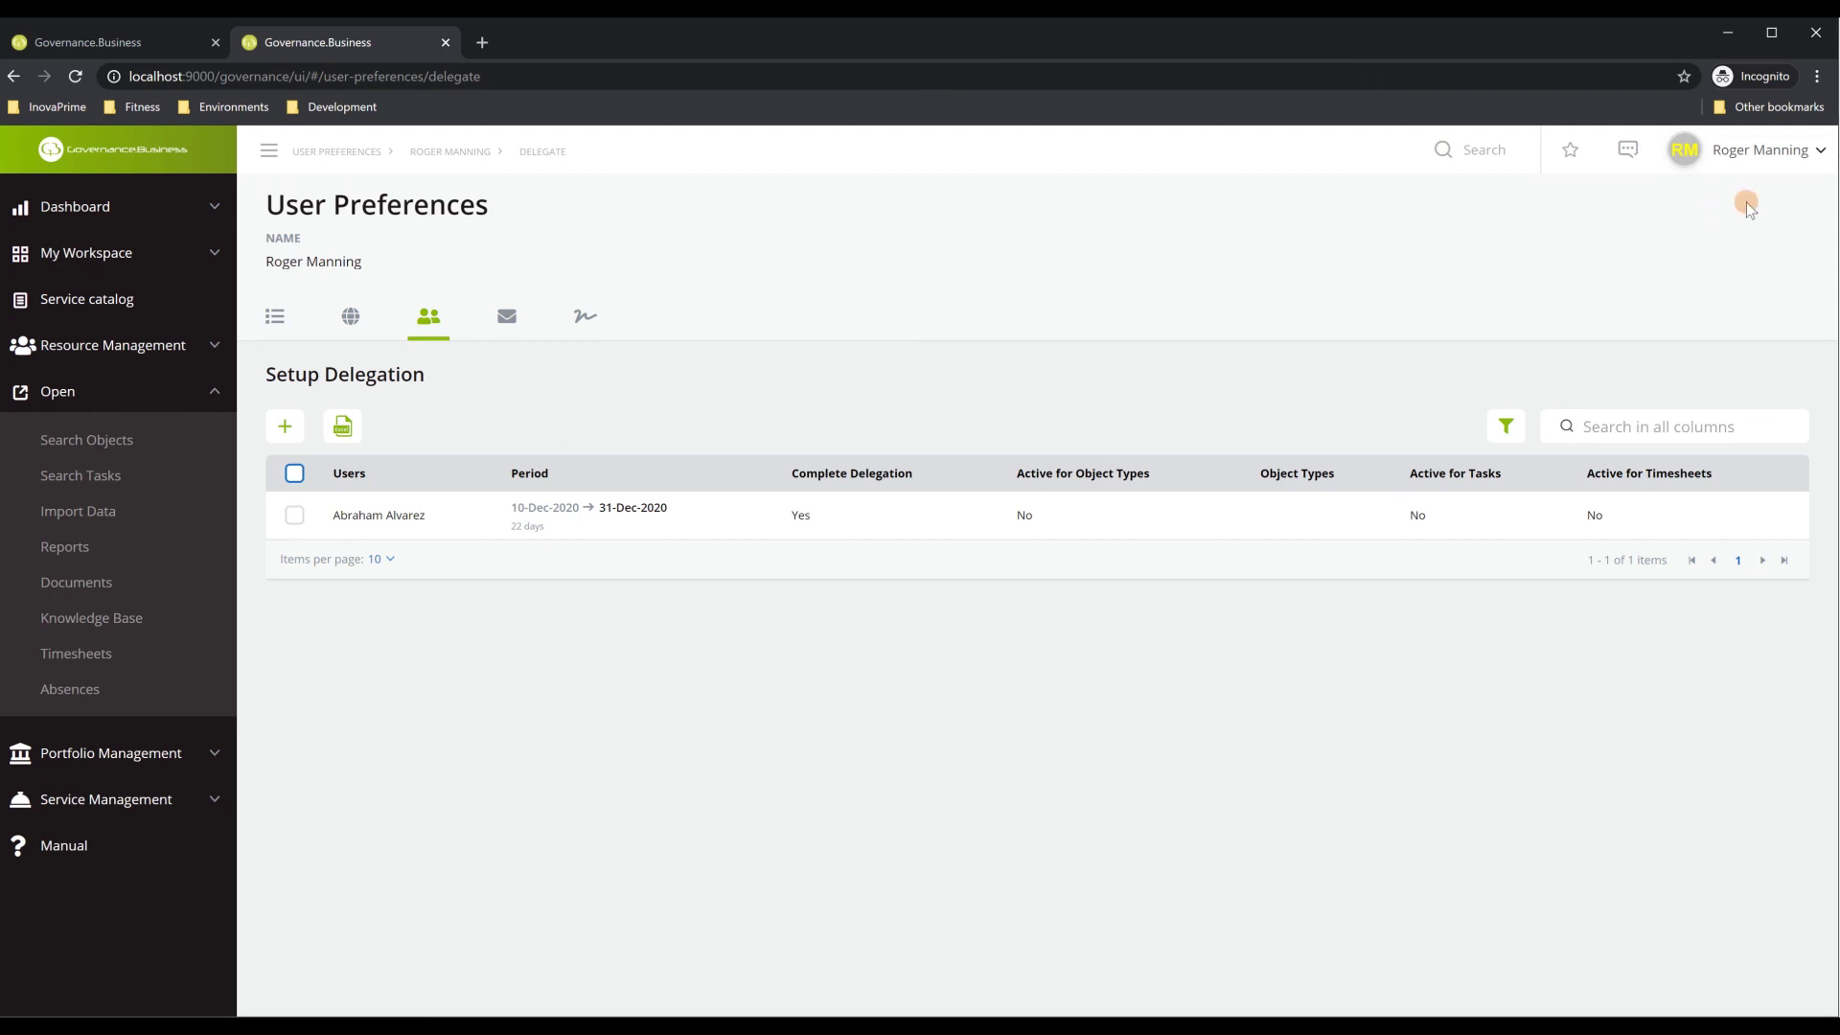
Impersonate the delegating colleague, then open their My Workspace > My Actions objects list
click(1754, 161)
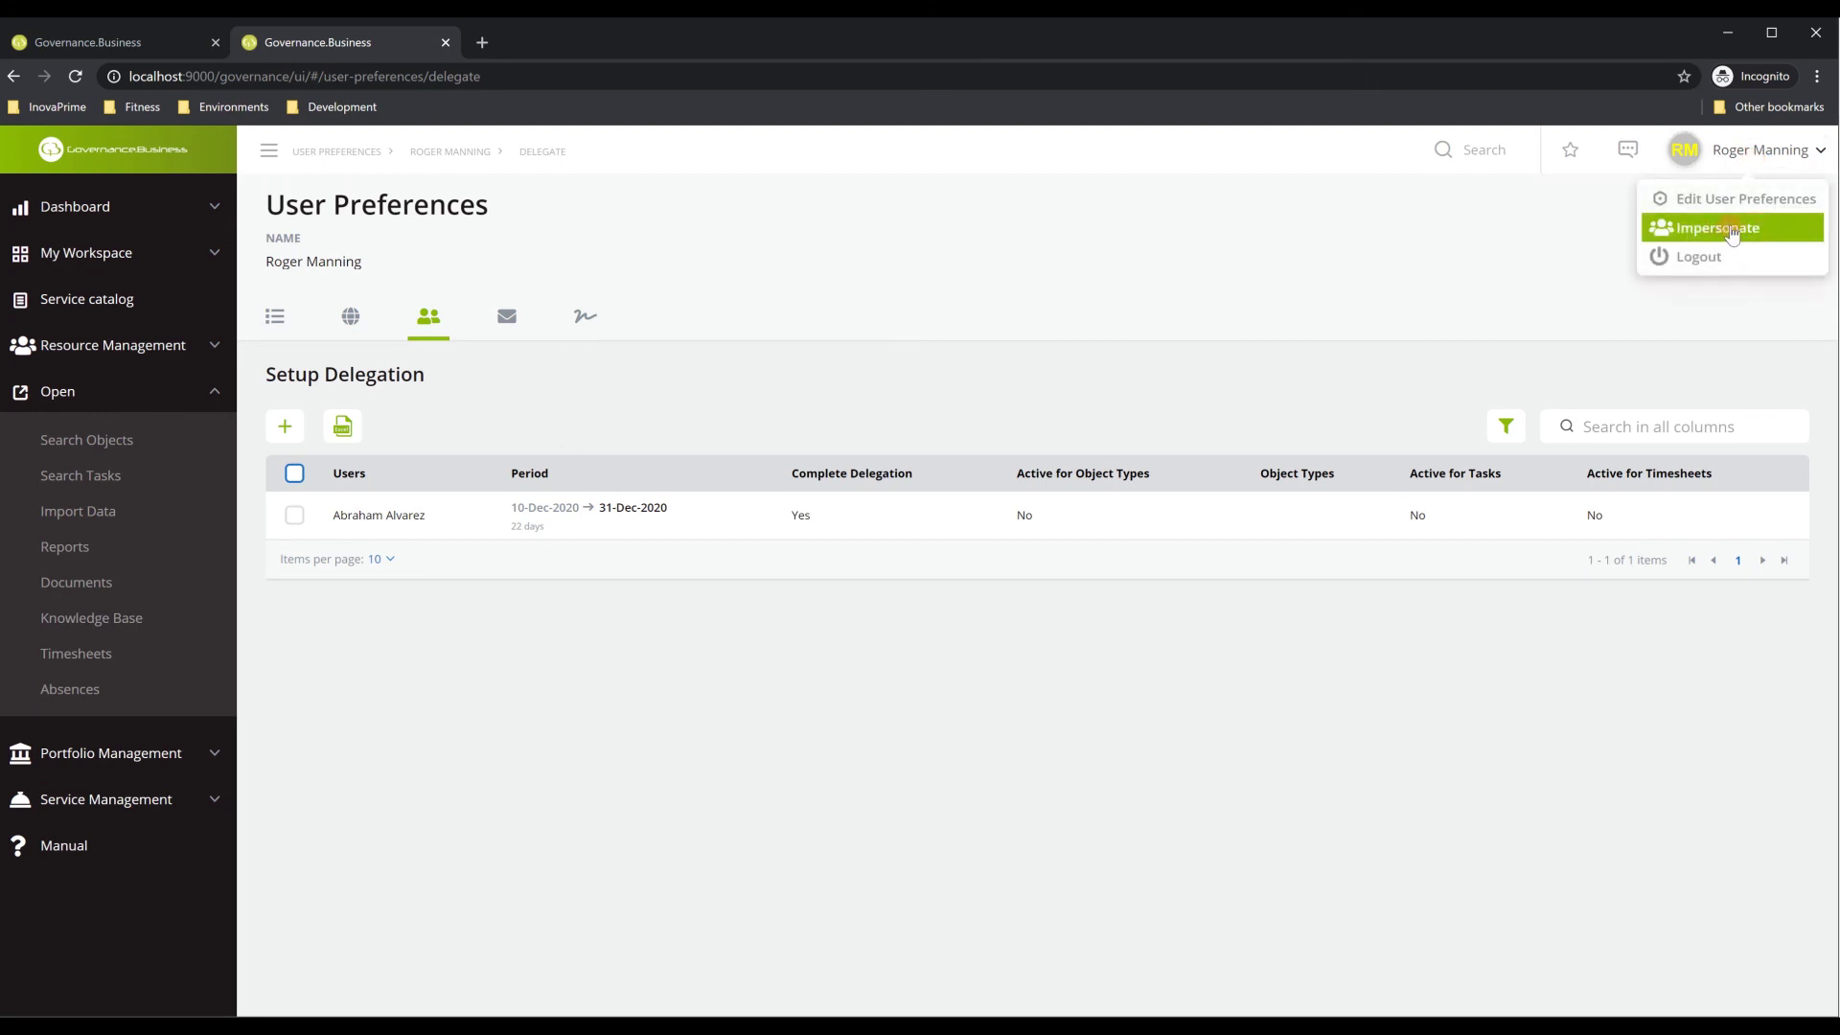
click(1739, 238)
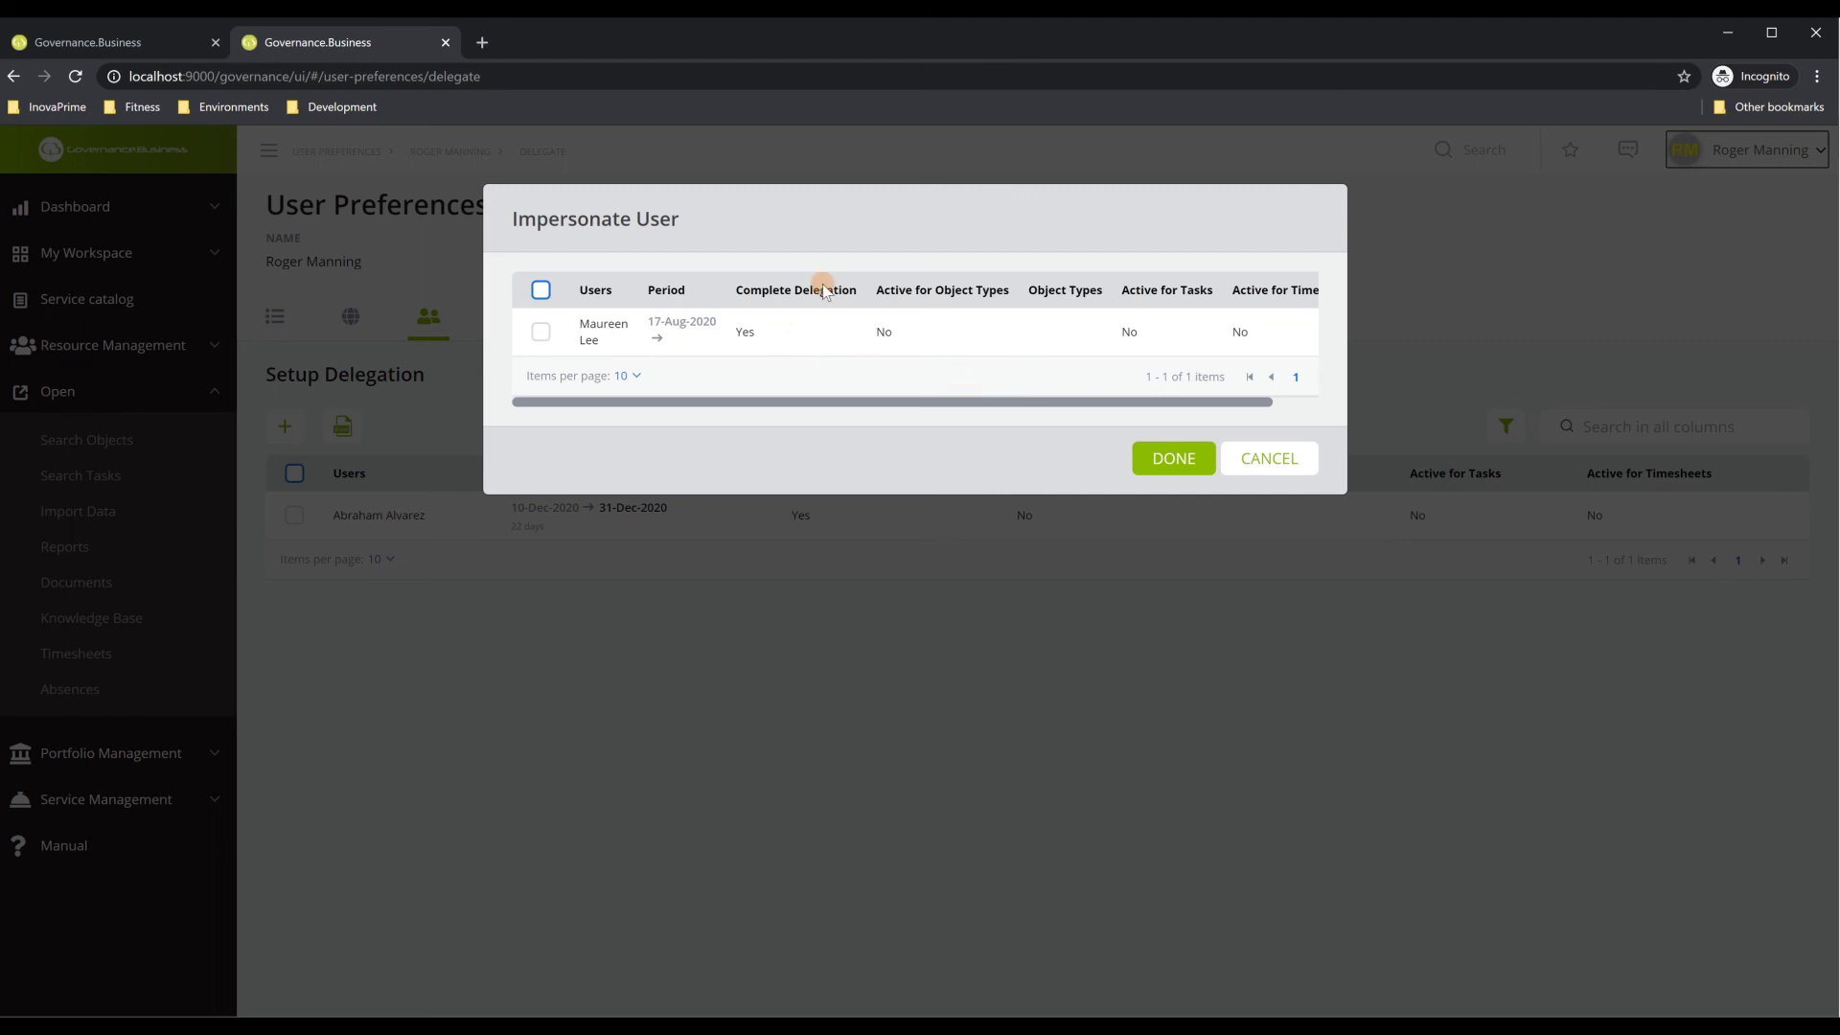
click(540, 331)
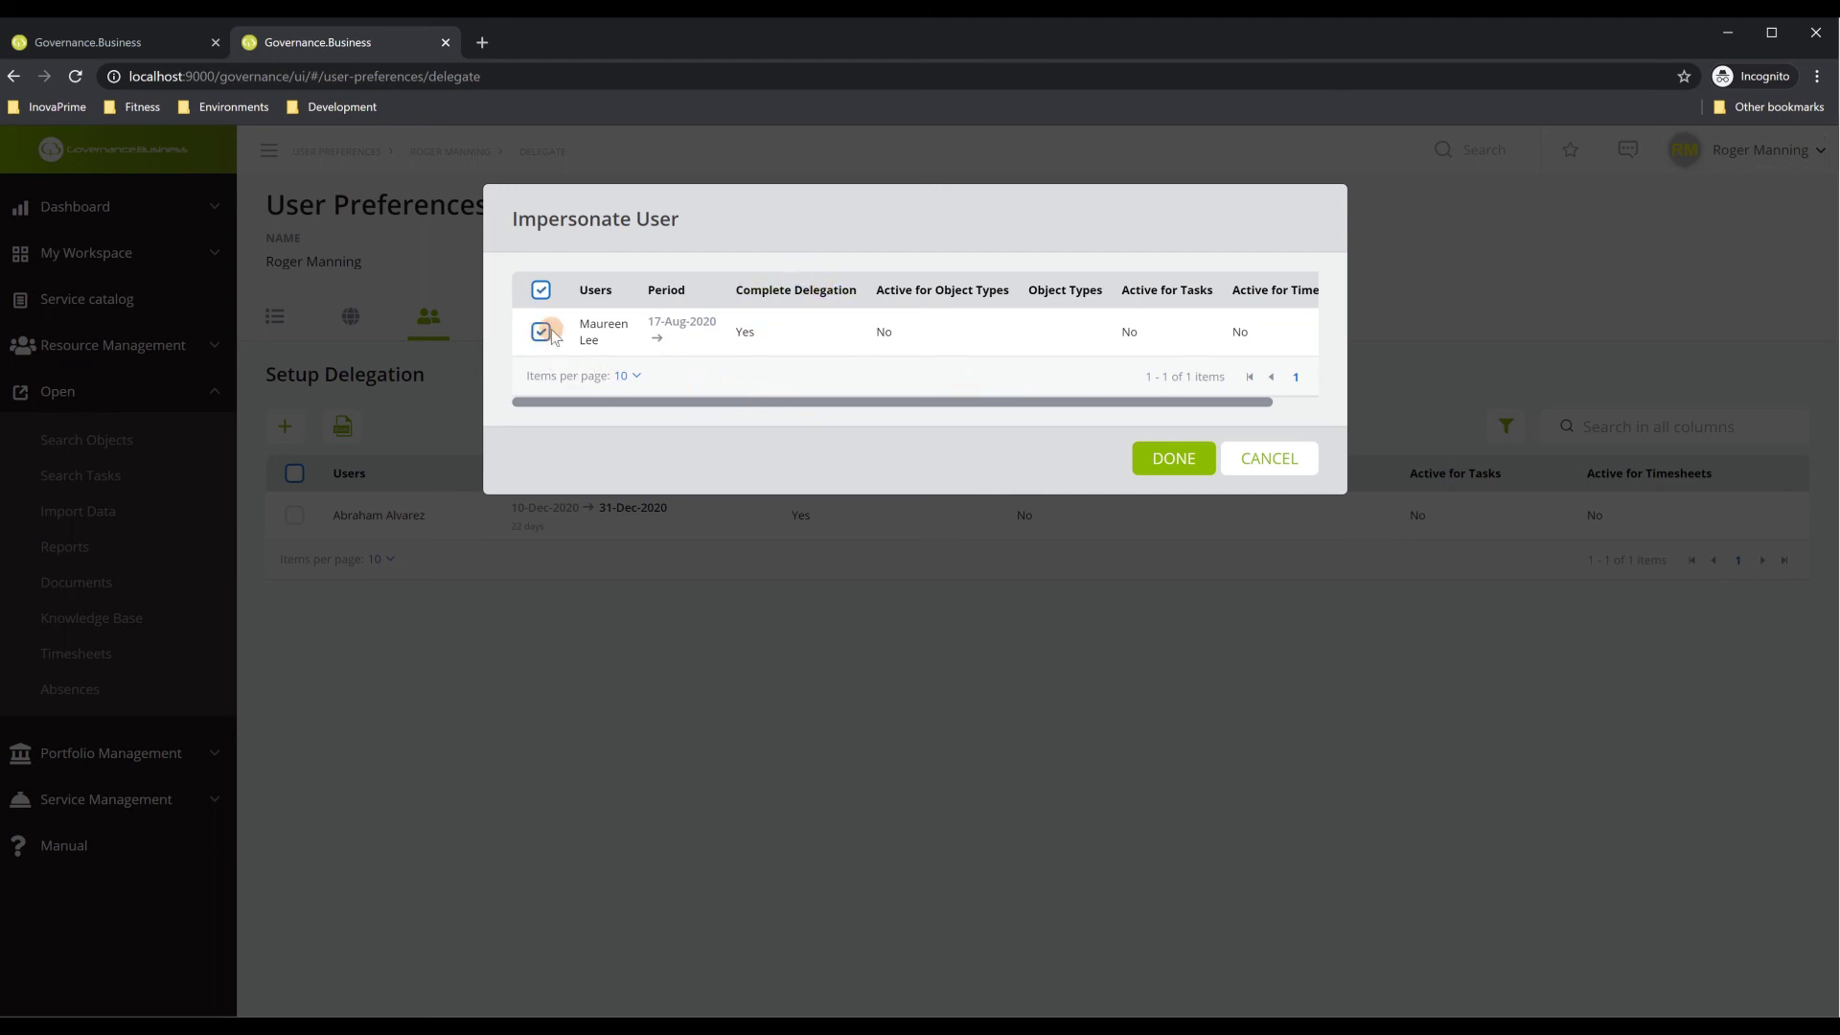
click(1175, 459)
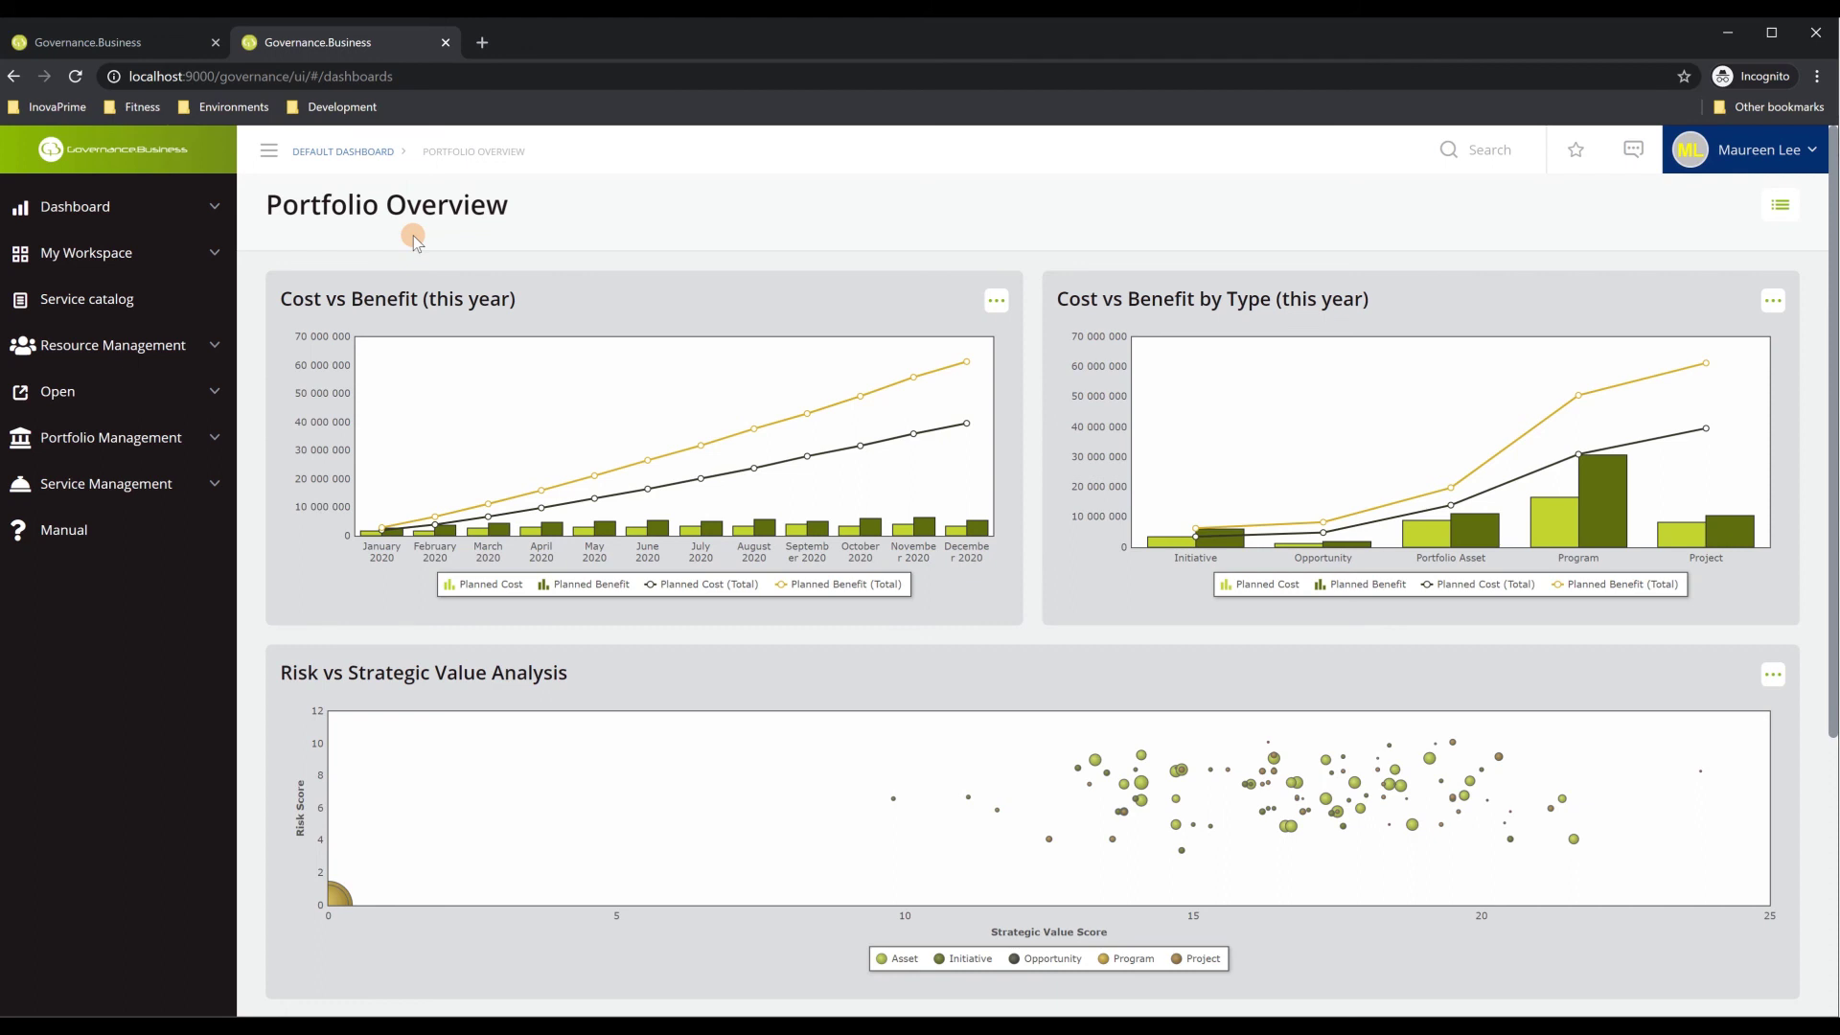
click(148, 252)
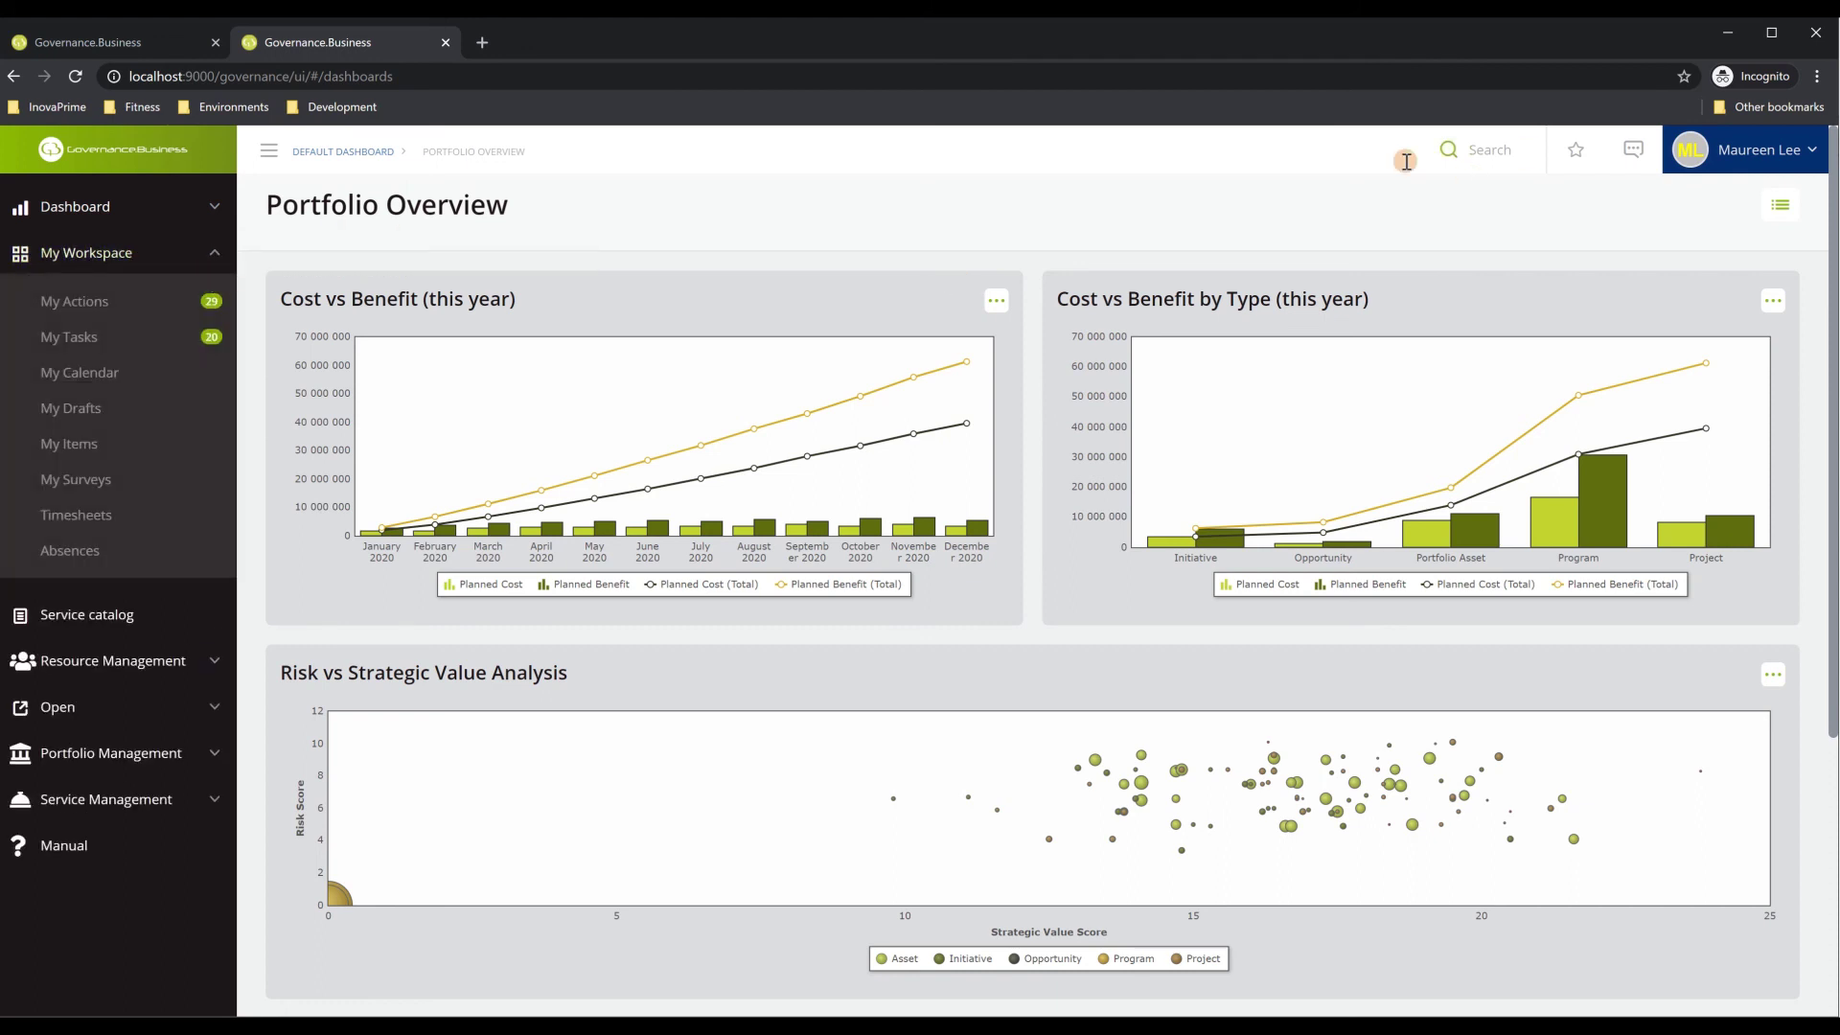
click(88, 303)
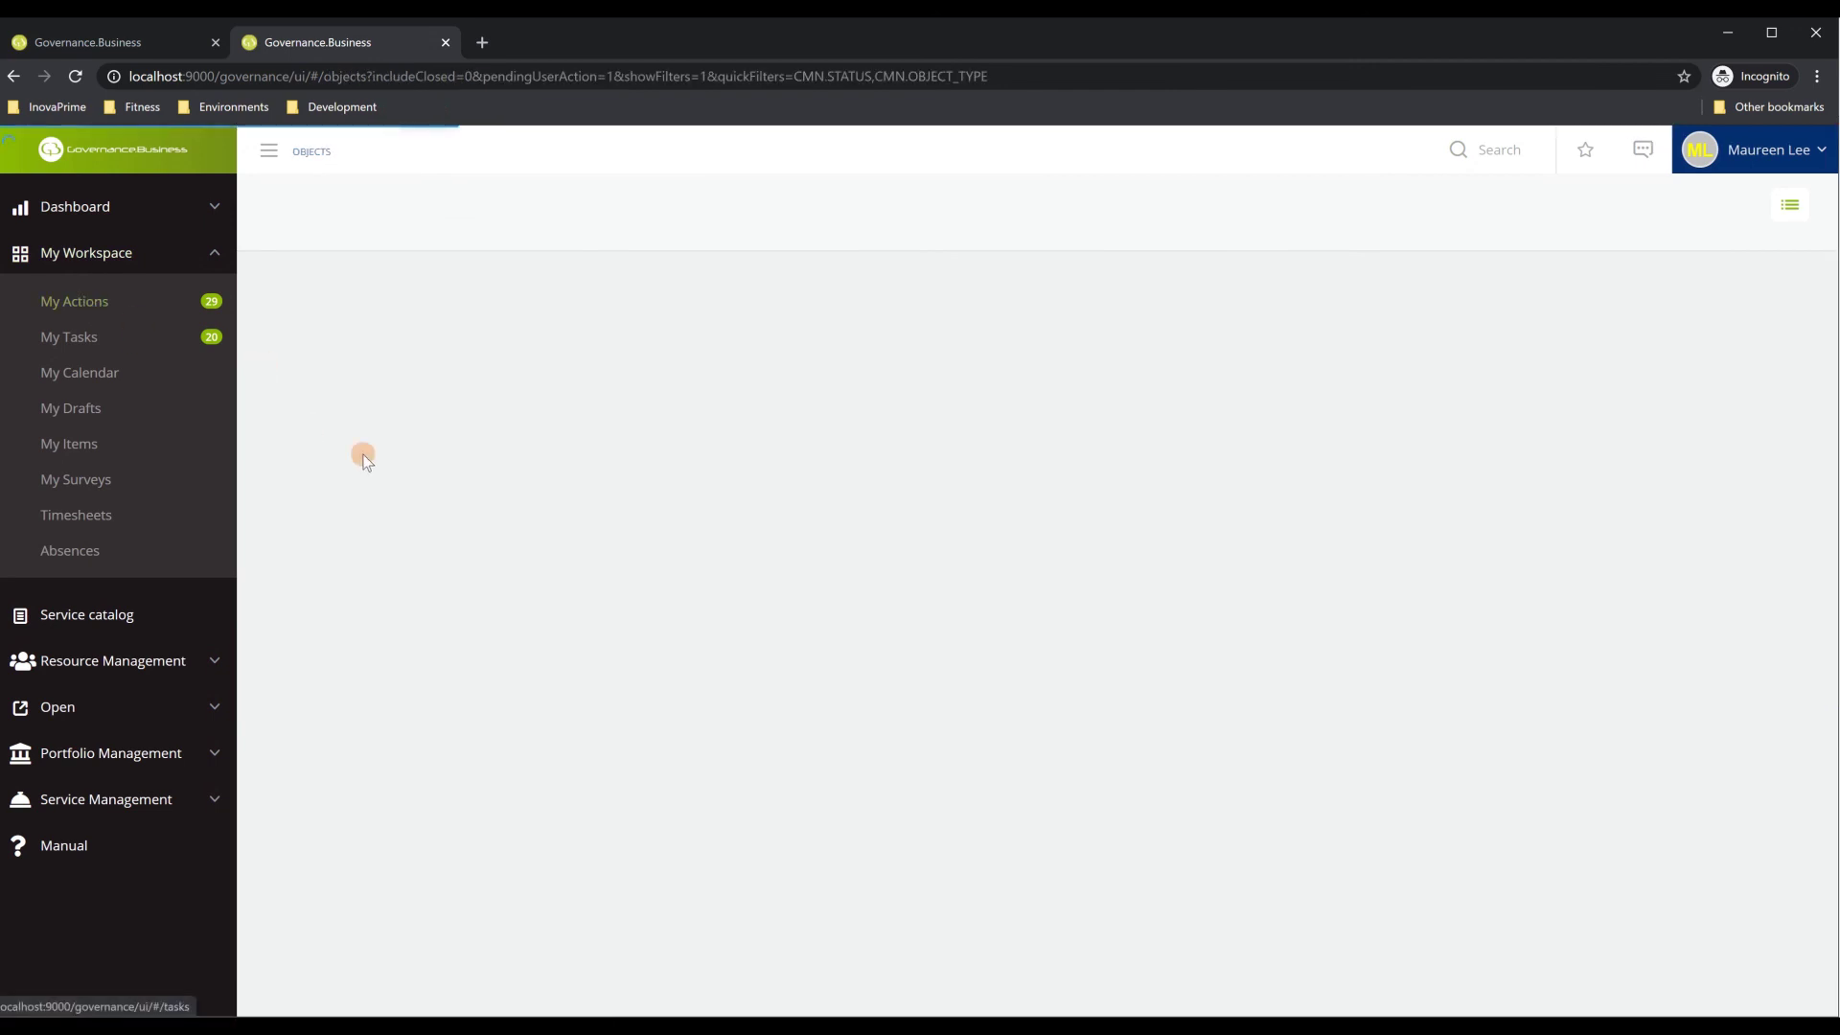